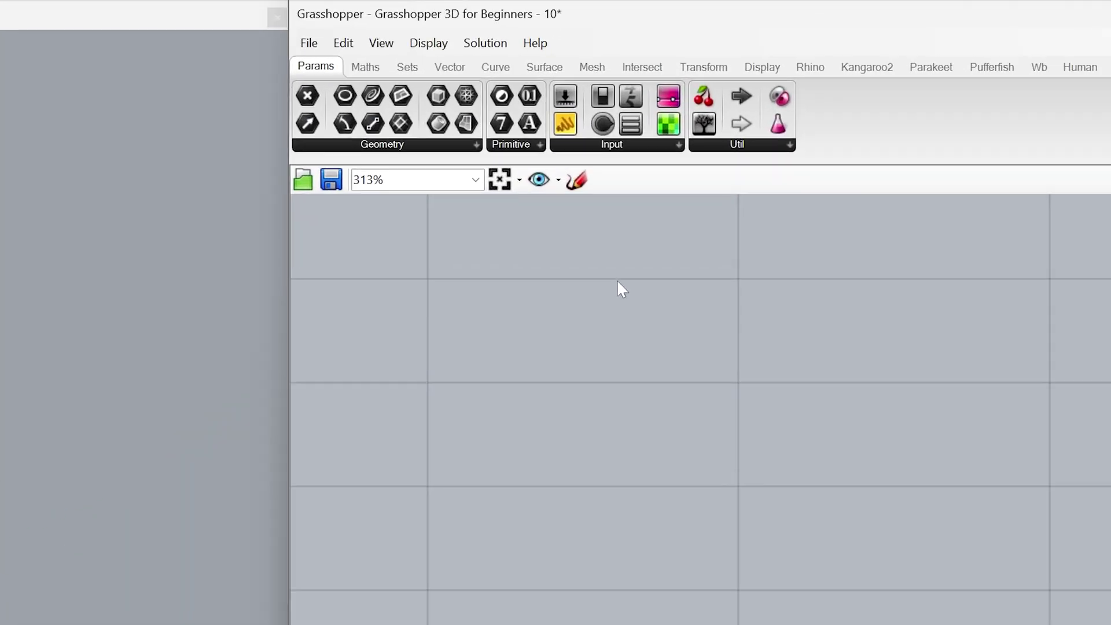
- Place a Plane Surface component on the empty canvas
left_click(549, 83)
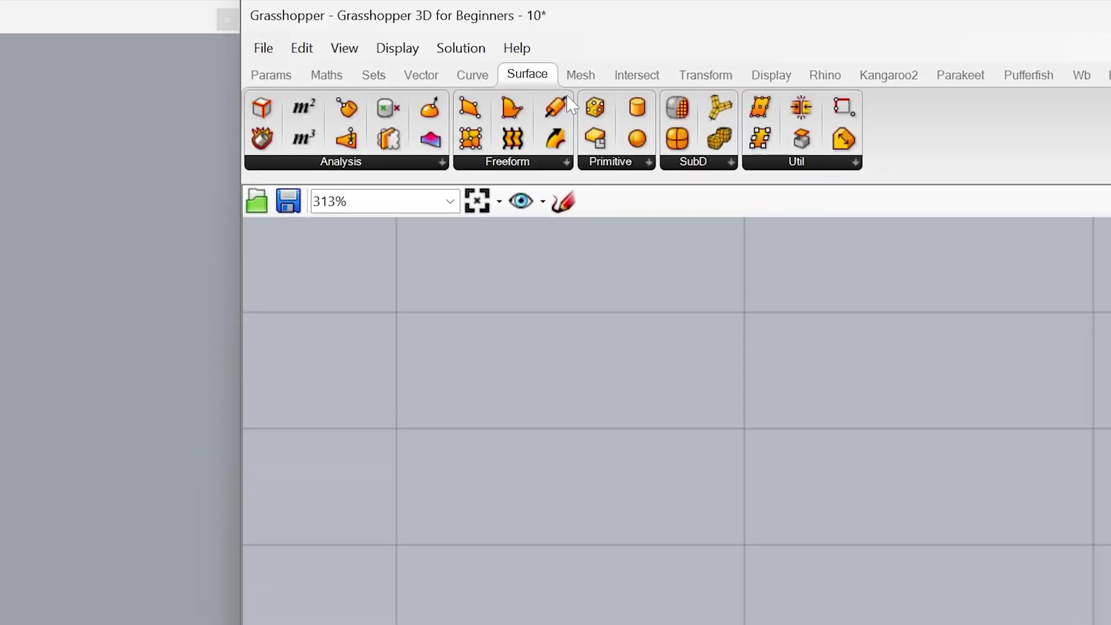
left_click(649, 166)
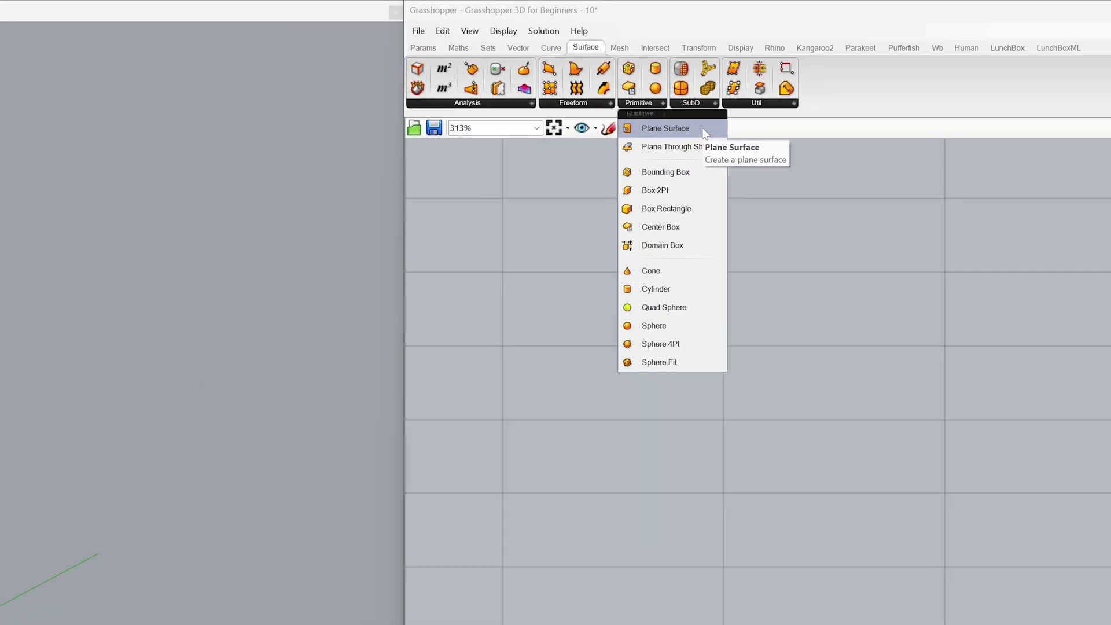
left_click(716, 209)
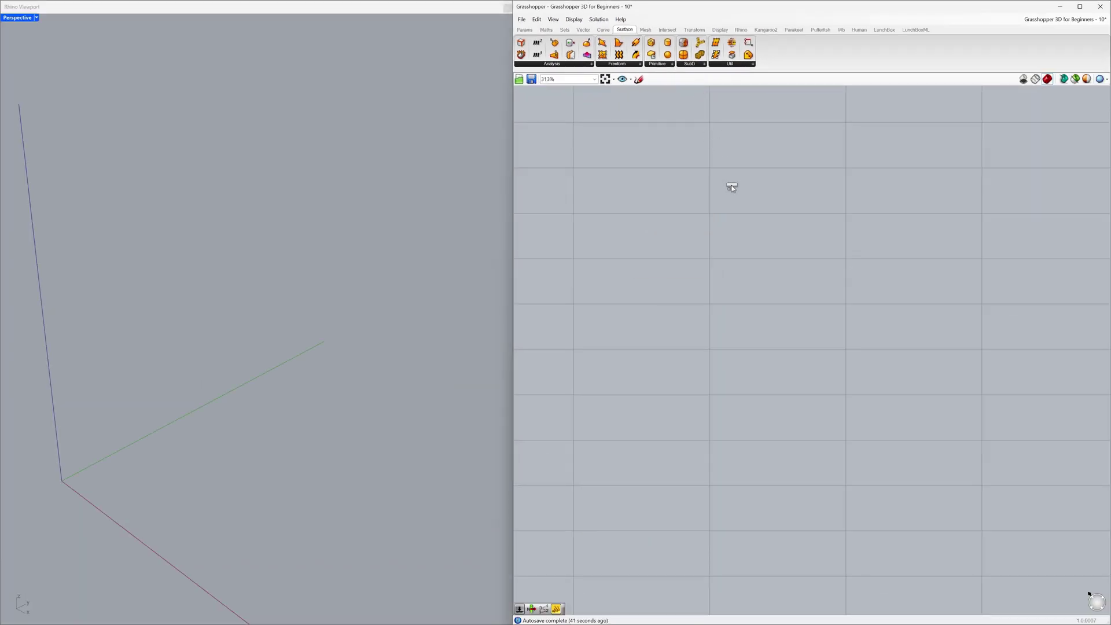
left_click(806, 283)
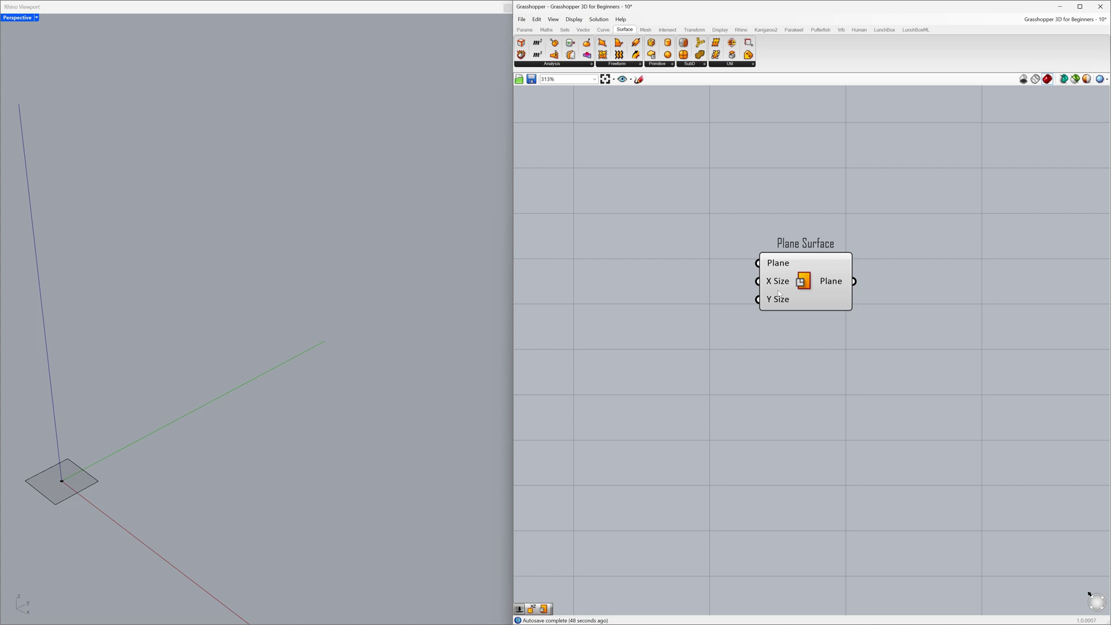
- Create a number slider ranging from 0 to 300.0, set it to 45.0 and connect it to the Plane Surface's X Size
double_click(664, 289)
type("0")
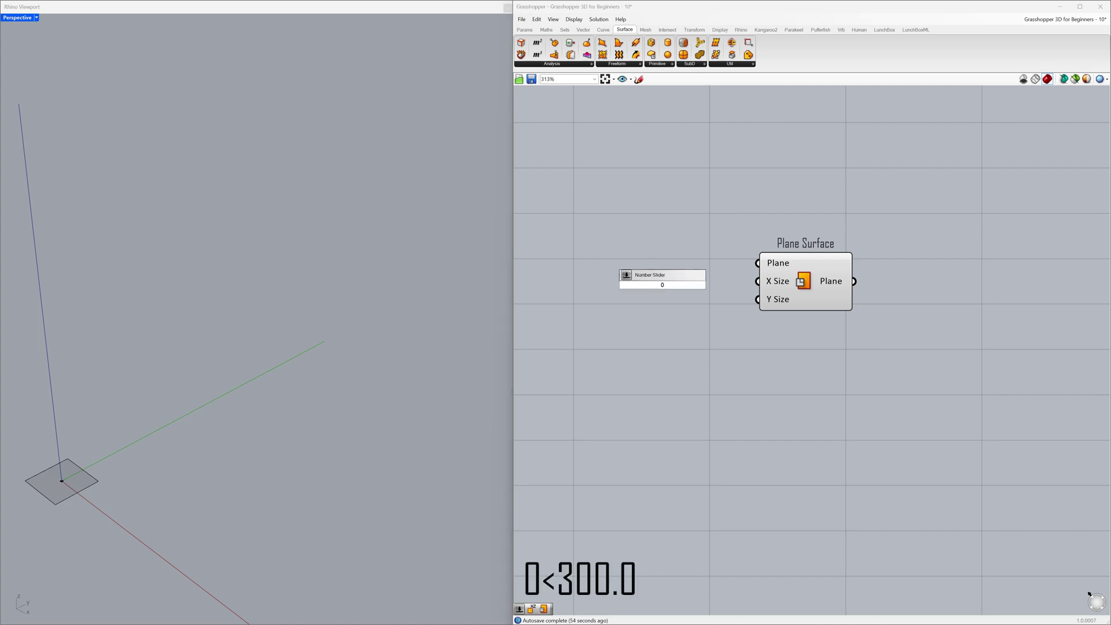
type("<300.0")
key("Return")
left_click_drag(696, 289, 639, 296)
mouse_move(727, 287)
left_mouse_down()
mouse_move(758, 281)
mouse_move(711, 284)
left_mouse_up()
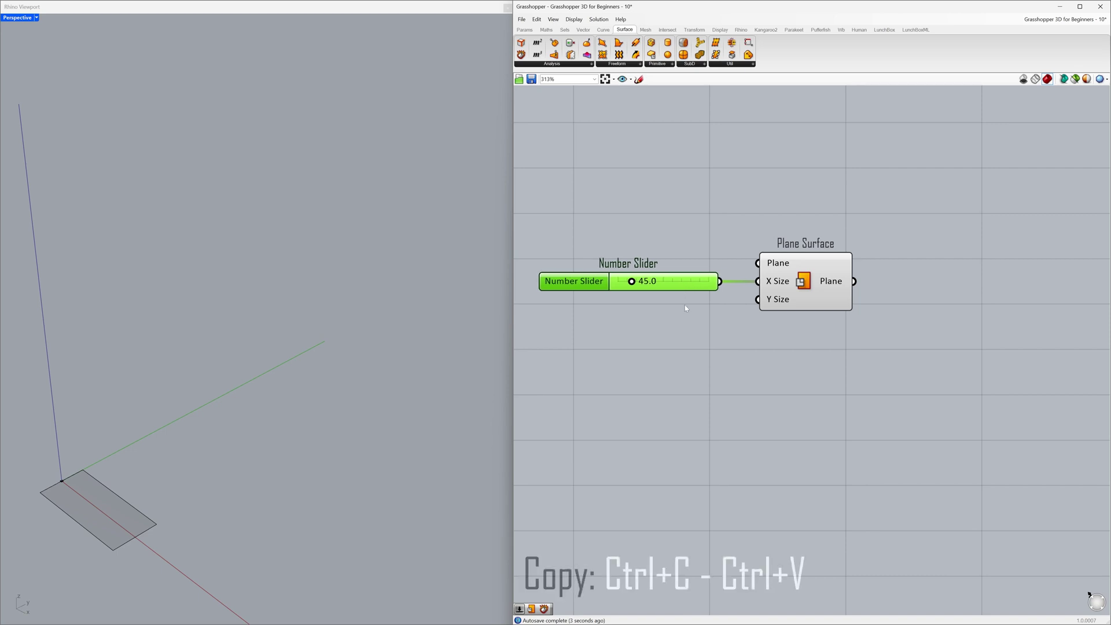
- Duplicate the X Size number slider and connect the copy to the Plane Surface's Y Size
key("ctrl+c")
key("ctrl+v")
left_click_drag(724, 292, 757, 299)
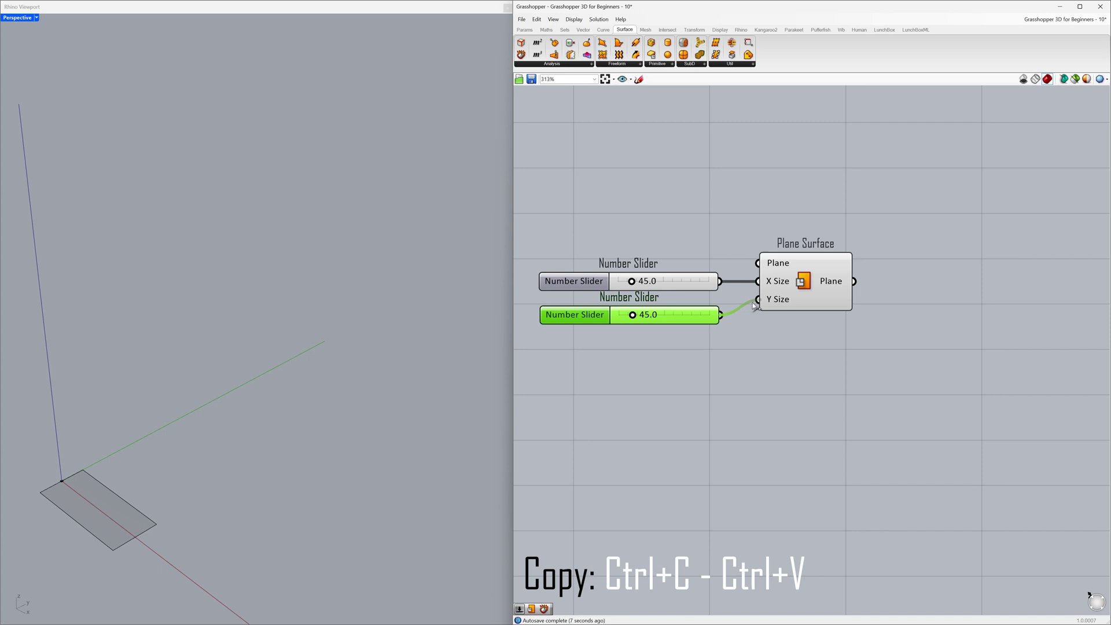
- Align the Y Size slider beneath the X Size slider and set the X Size slider to 65.0
left_click_drag(693, 315, 682, 285)
left_click(681, 285)
double_click(681, 285)
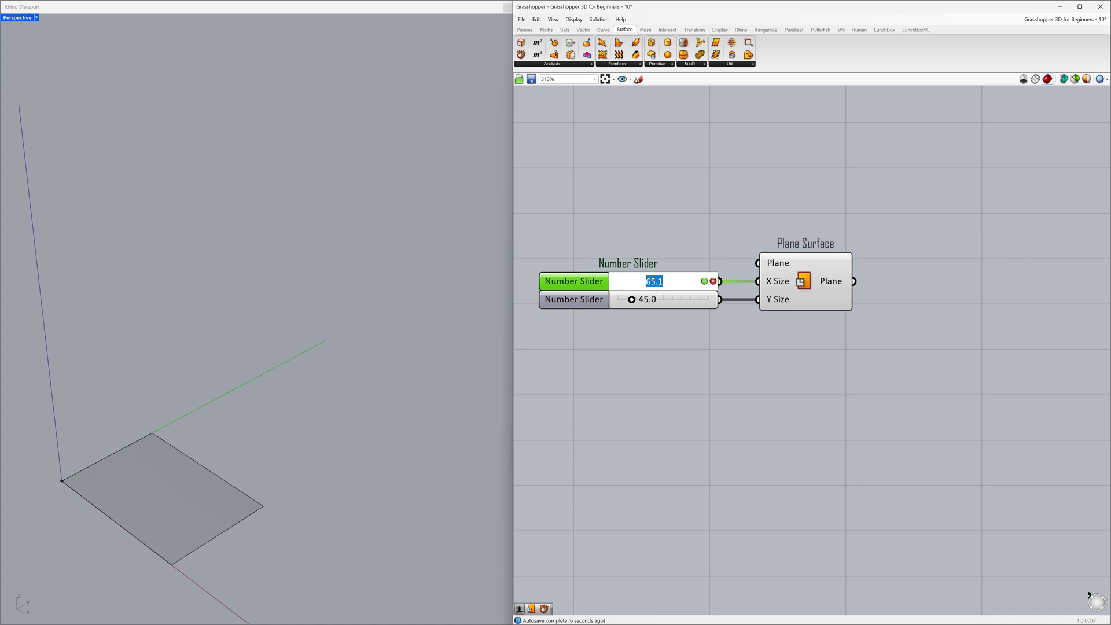
key("End")
key("BackSpace")
key("BackSpace")
key("Return")
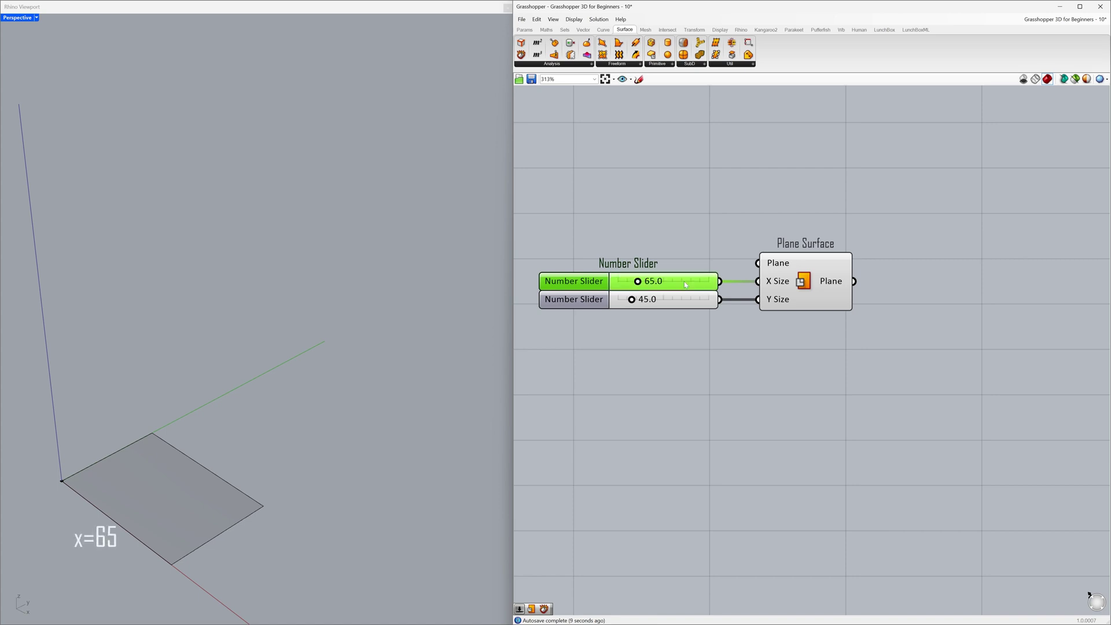
- Set the slider feeding the Plane Surface's Y Size to 150.0
left_click_drag(631, 300, 665, 301)
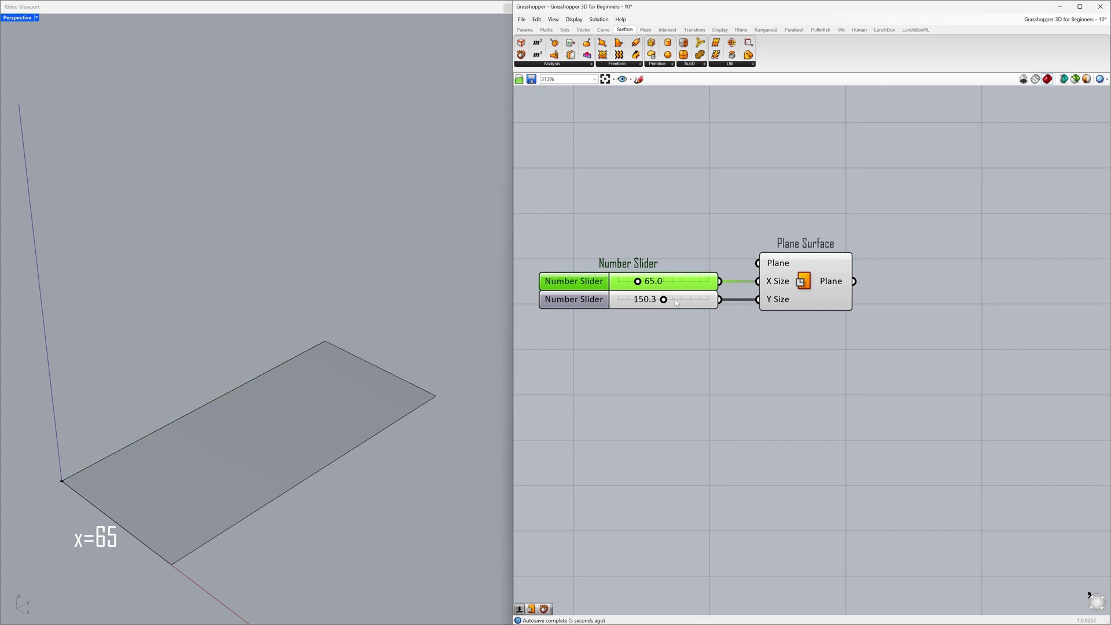
left_click(665, 301)
double_click(665, 300)
key("ctrl+a")
key("BackSpace")
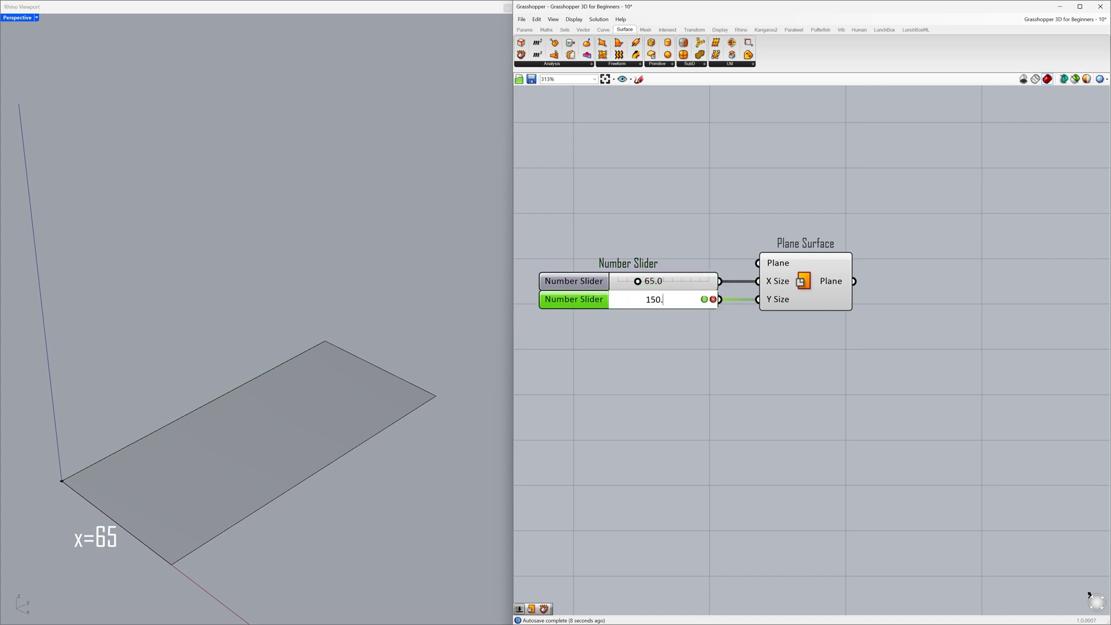
type("150")
key("Return")
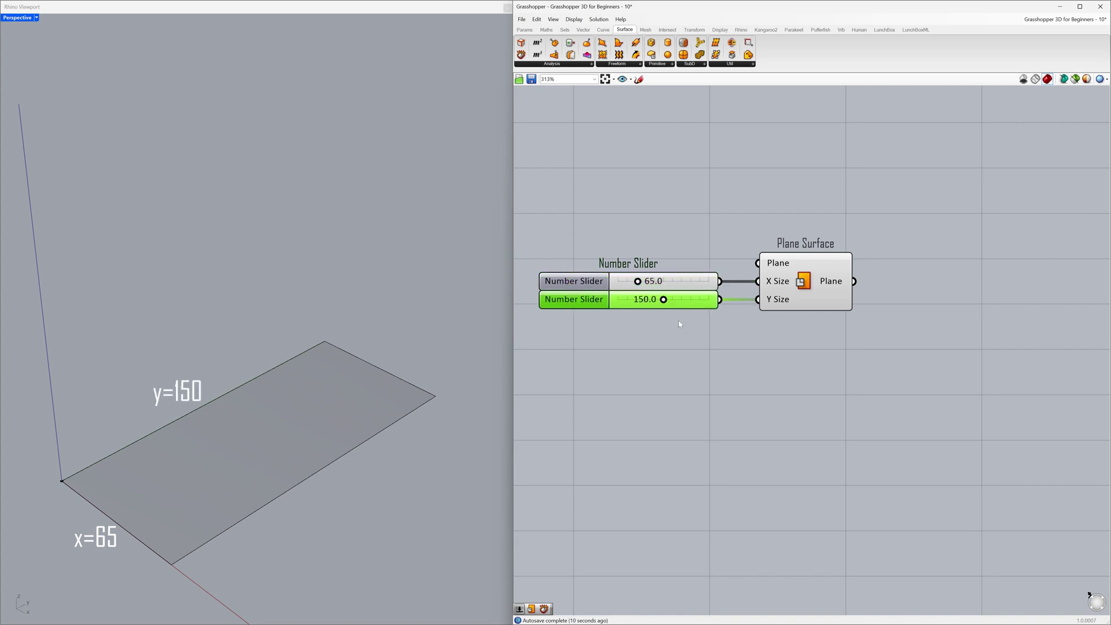
left_click(679, 324)
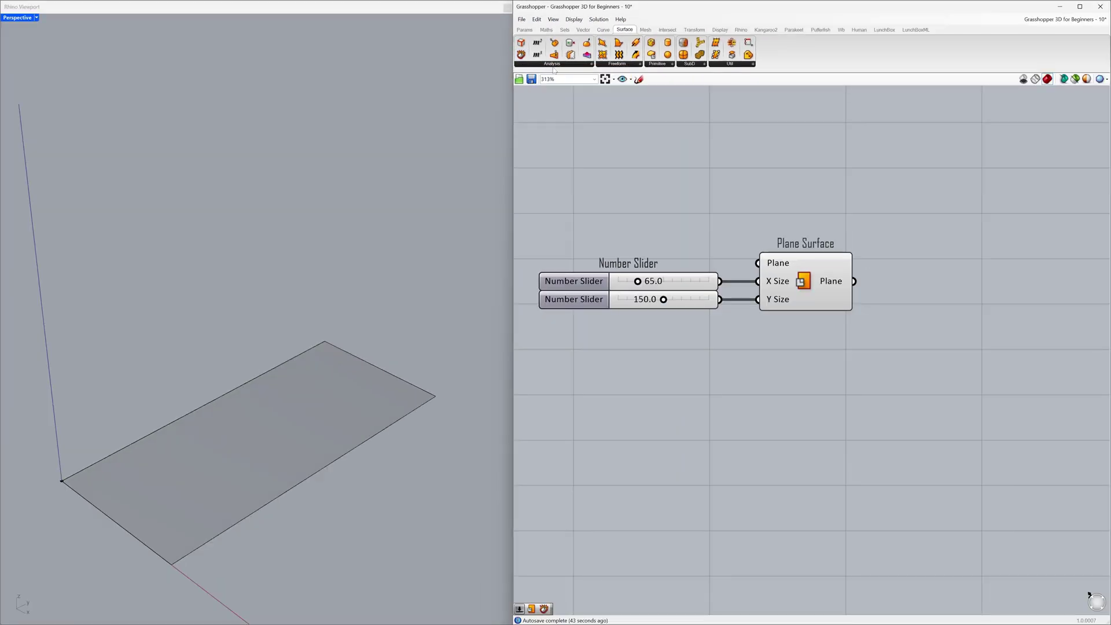
- Add a Deconstruct Brep component beside the Plane Surface and connect the Plane output to its Brep input
left_click_drag(554, 70, 939, 294)
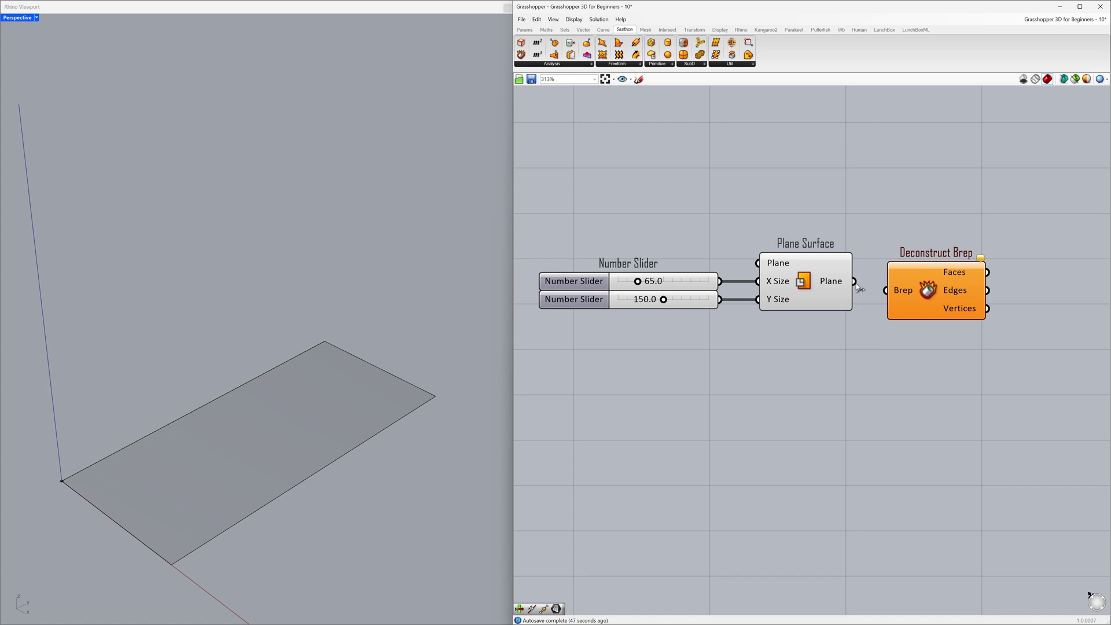
left_click_drag(855, 282, 891, 289)
left_click(876, 323)
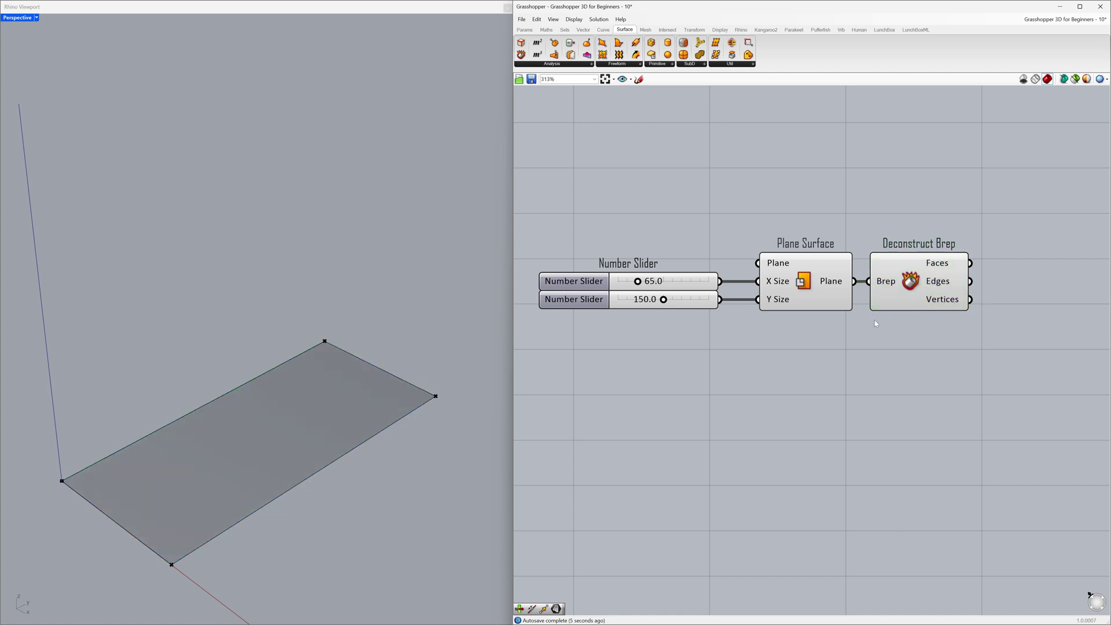
- Add a Point List component above Deconstruct Brep and connect the Vertices output to its Points input
mouse_move(949, 267)
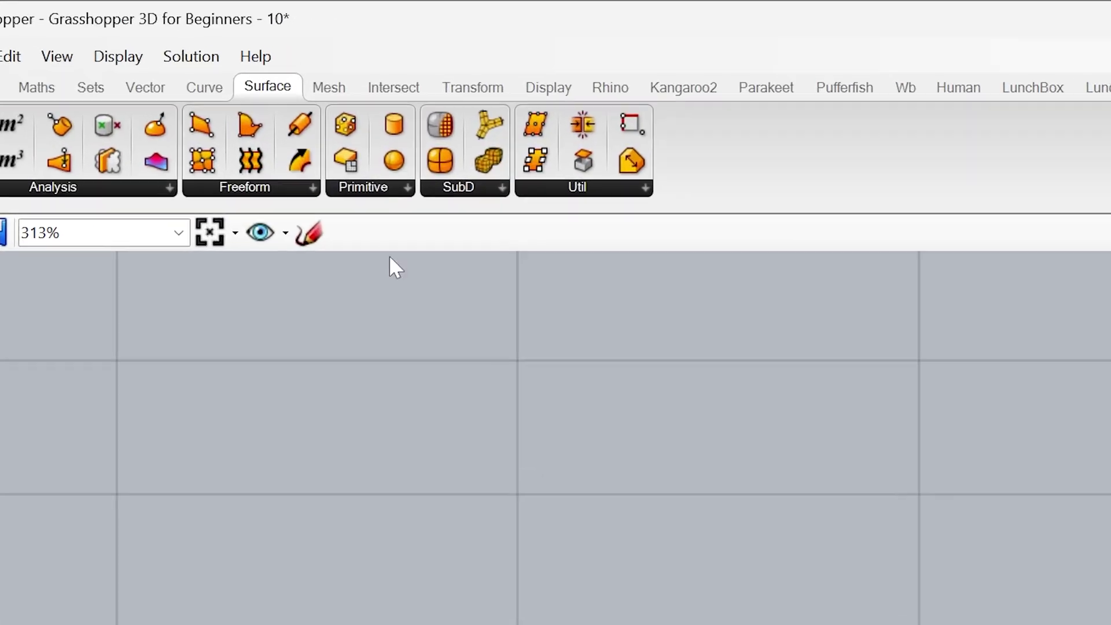
left_click(525, 95)
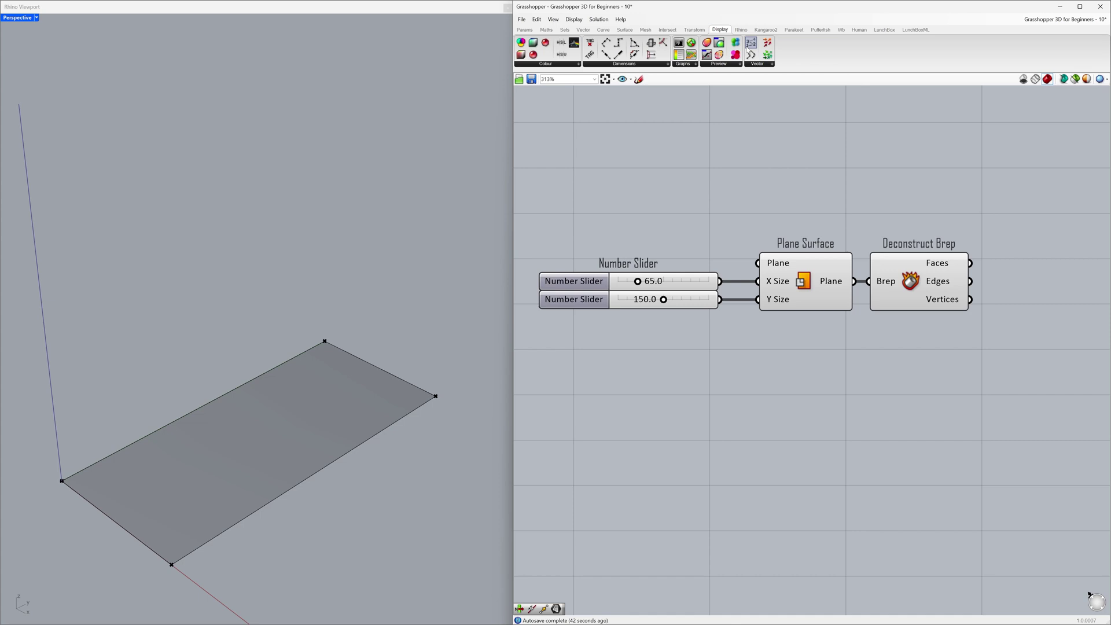
left_click_drag(999, 162, 1036, 199)
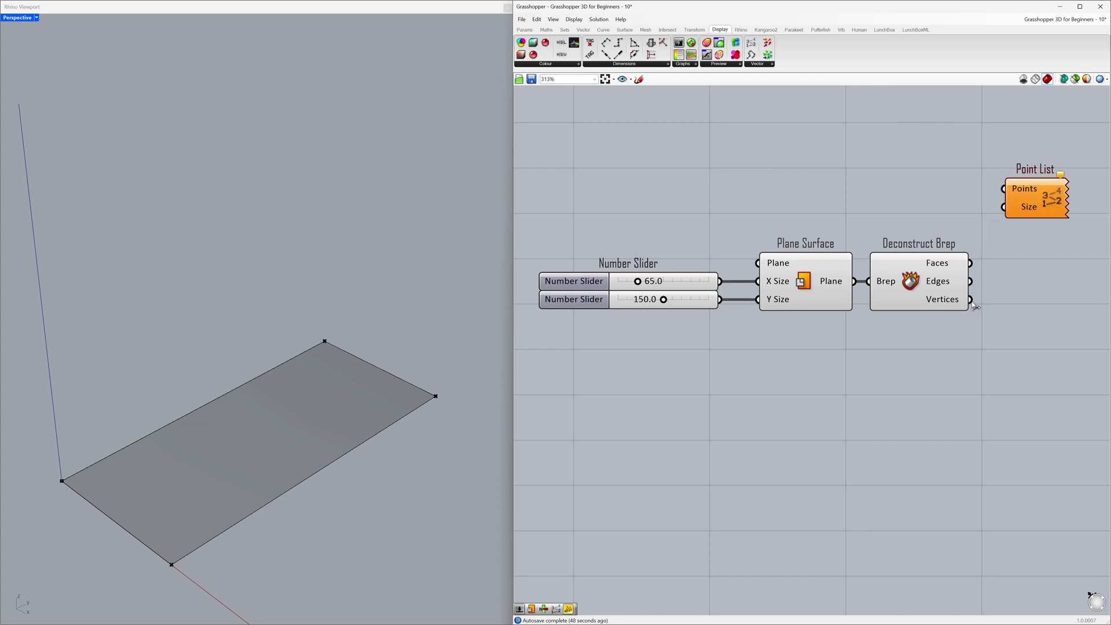
mouse_move(969, 299)
left_mouse_down()
mouse_move(980, 249)
mouse_move(964, 200)
mouse_move(990, 190)
left_mouse_up()
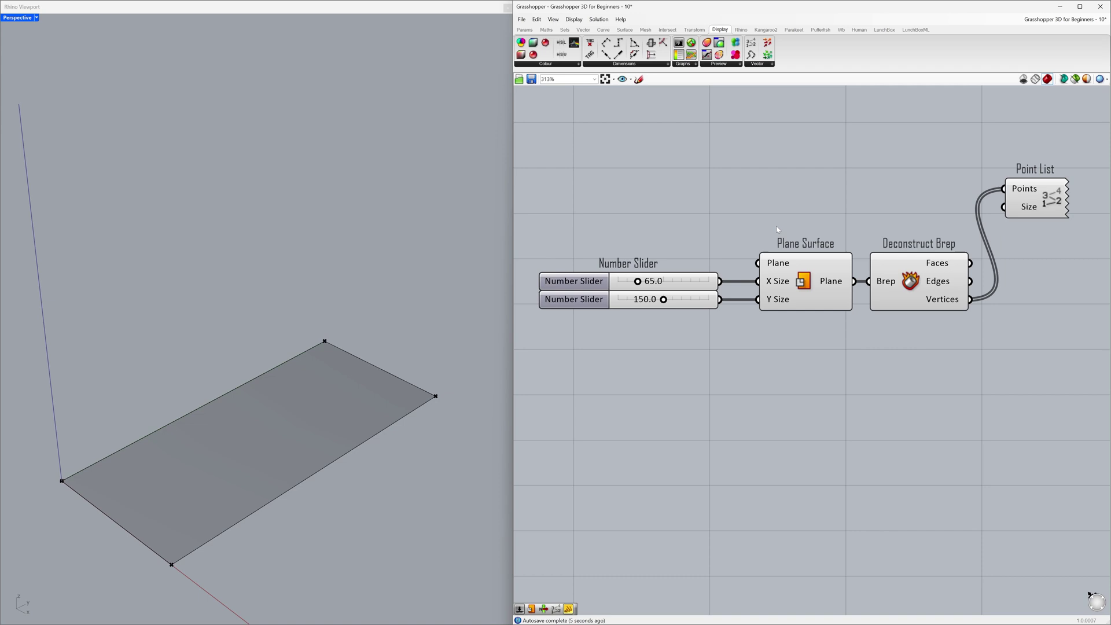
- Duplicate the X Size slider, connect the copy to the Point List's Size input and set it to 13.3
left_click(691, 283)
key("ctrl+c")
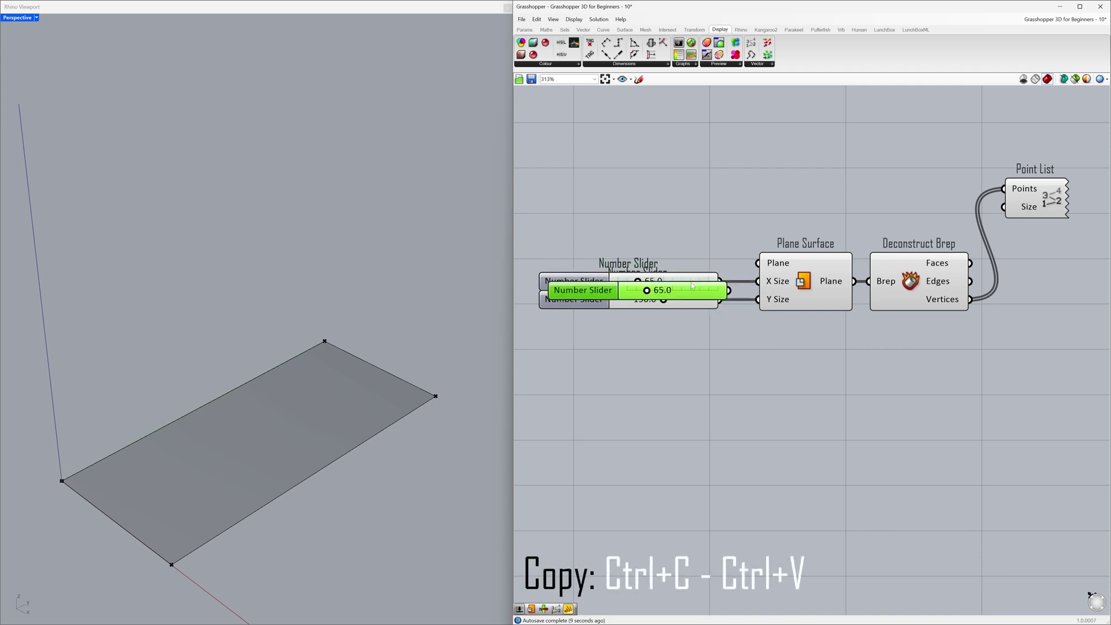
key("ctrl+v")
left_click_drag(706, 280, 953, 217)
left_click_drag(874, 210, 867, 211)
left_click(830, 229)
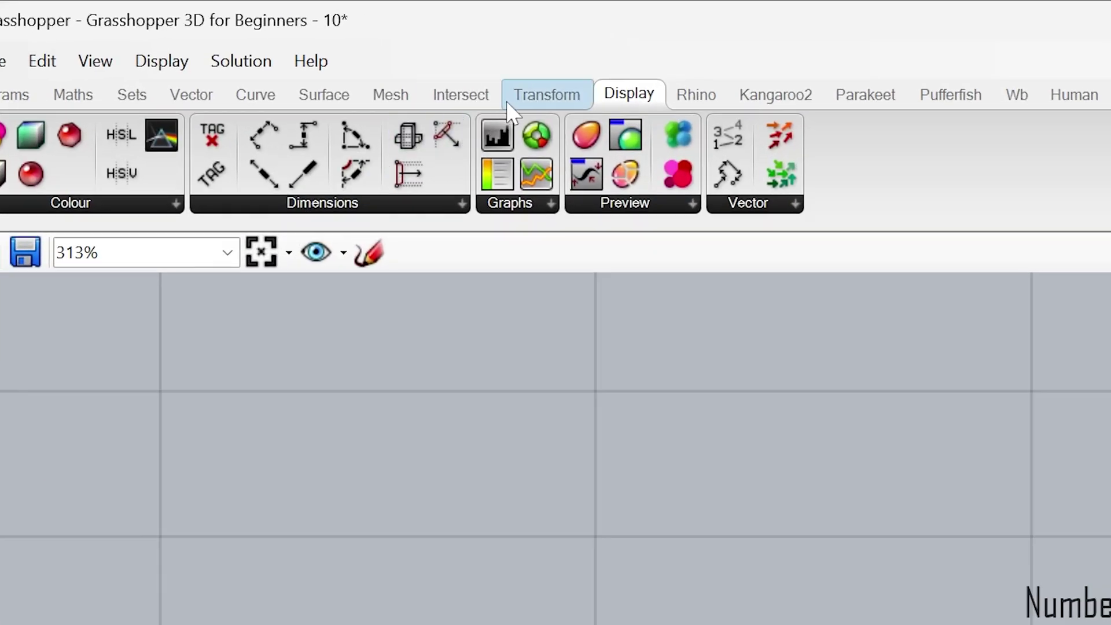
- Add a Move component beside Deconstruct Brep and connect the Vertices output to its Geometry input
left_click(509, 103)
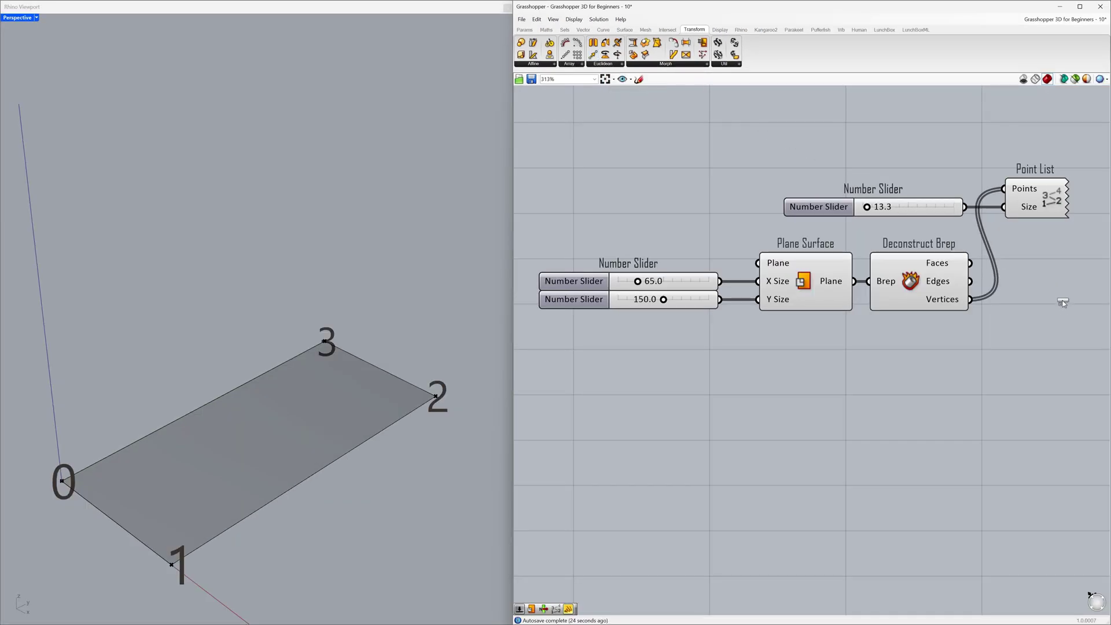
left_click_drag(1067, 312, 1066, 311)
right_click_drag(960, 331, 936, 333)
left_click_drag(947, 301, 999, 307)
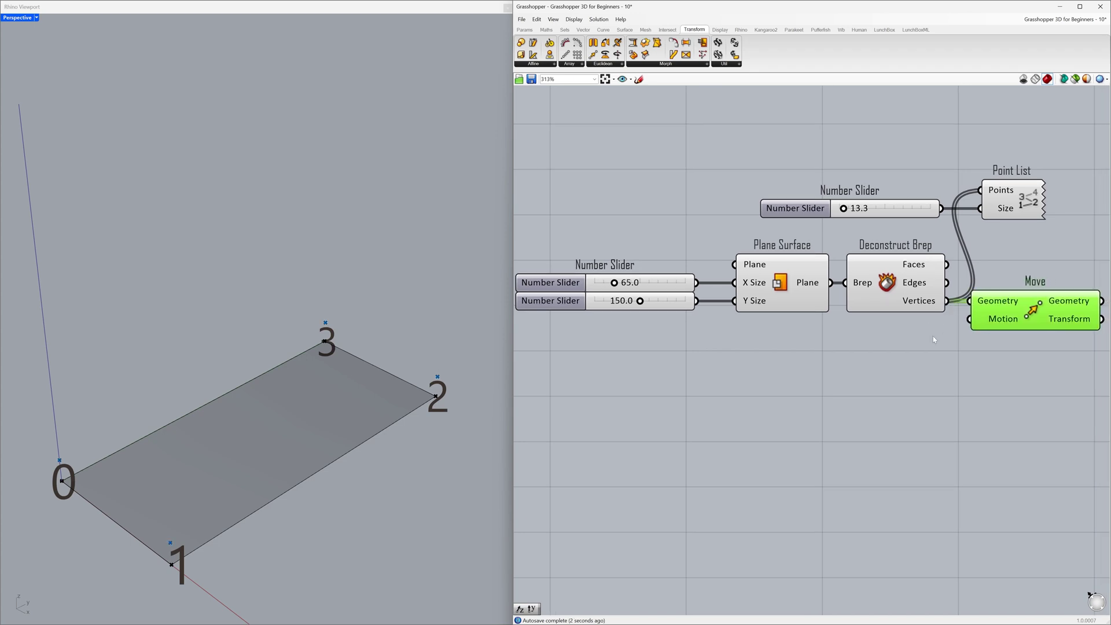
left_click(914, 345)
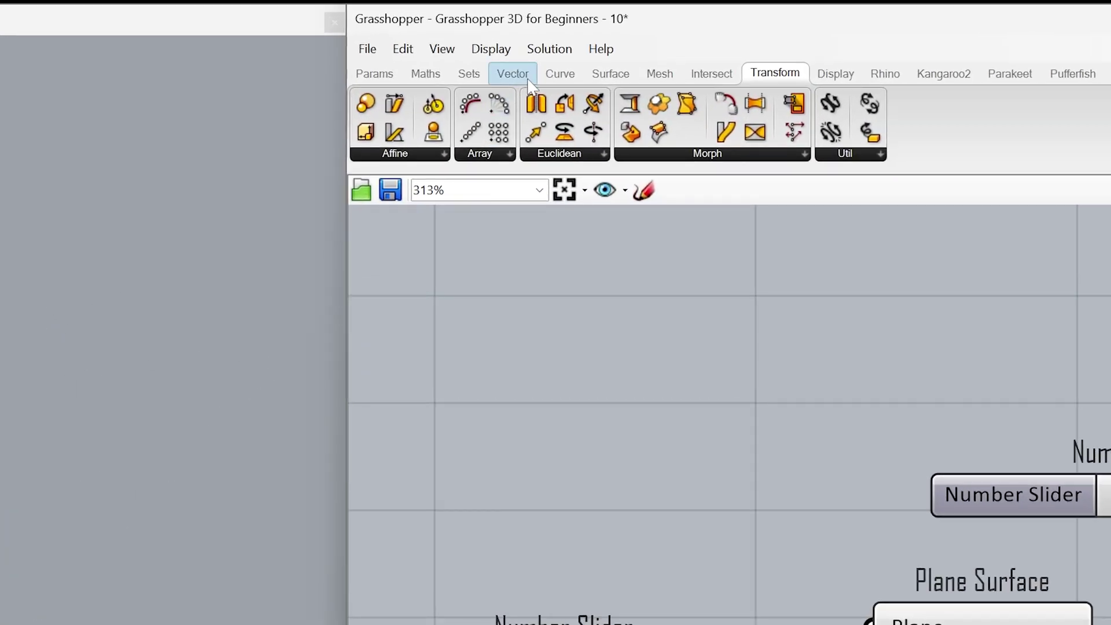
- Add a Unit Z vector below Deconstruct Brep and connect its Unit vector output to the Move component's Motion input
left_click(583, 29)
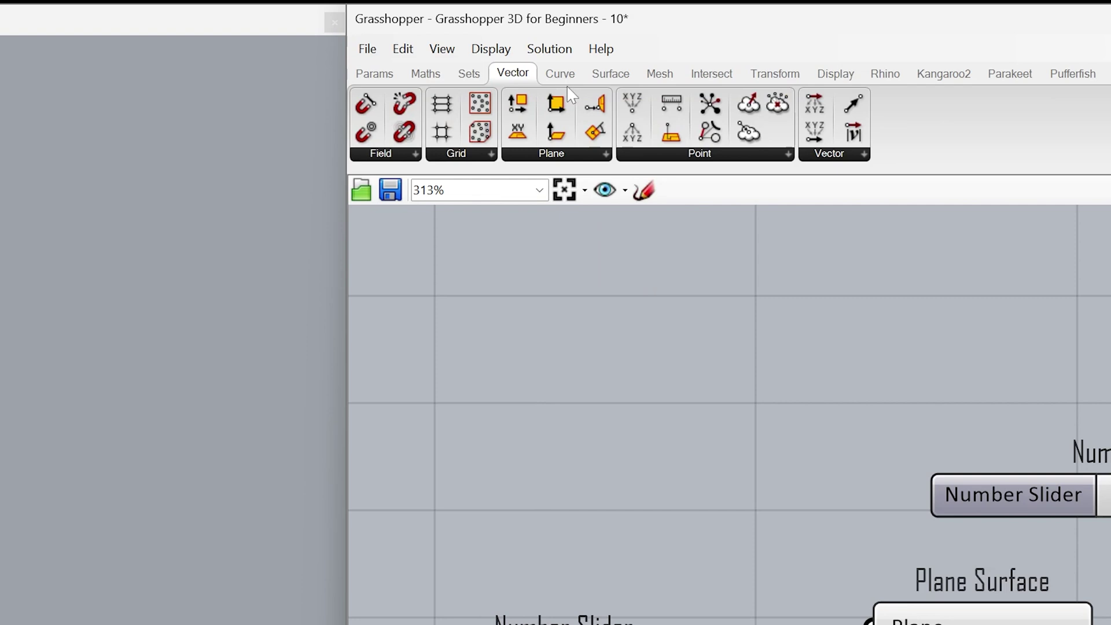
left_click(805, 152)
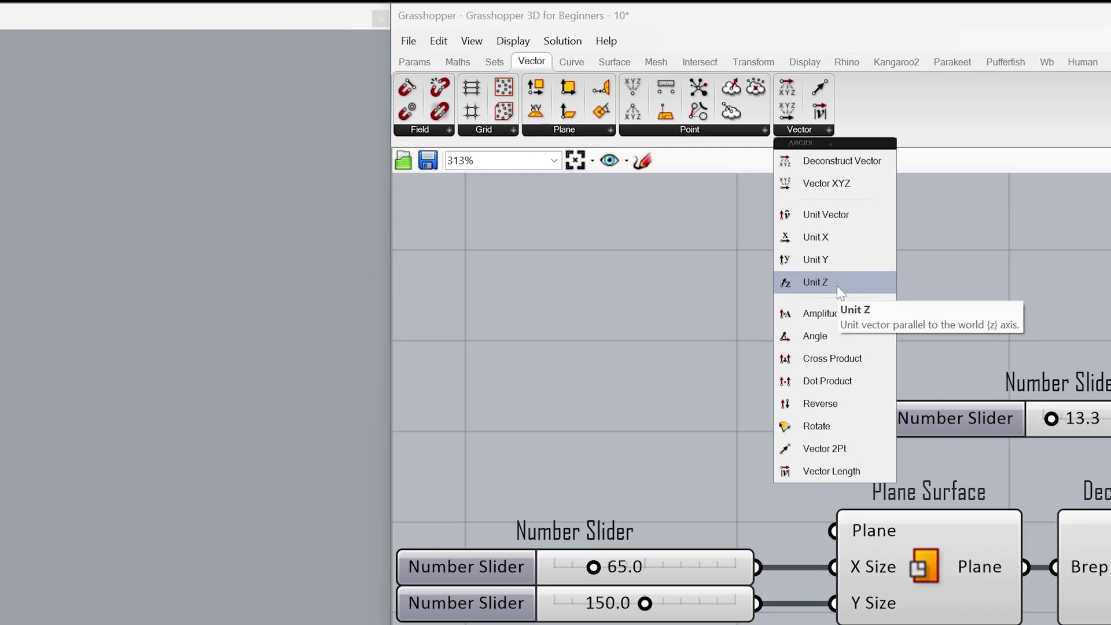
left_click(837, 285)
left_click(894, 381)
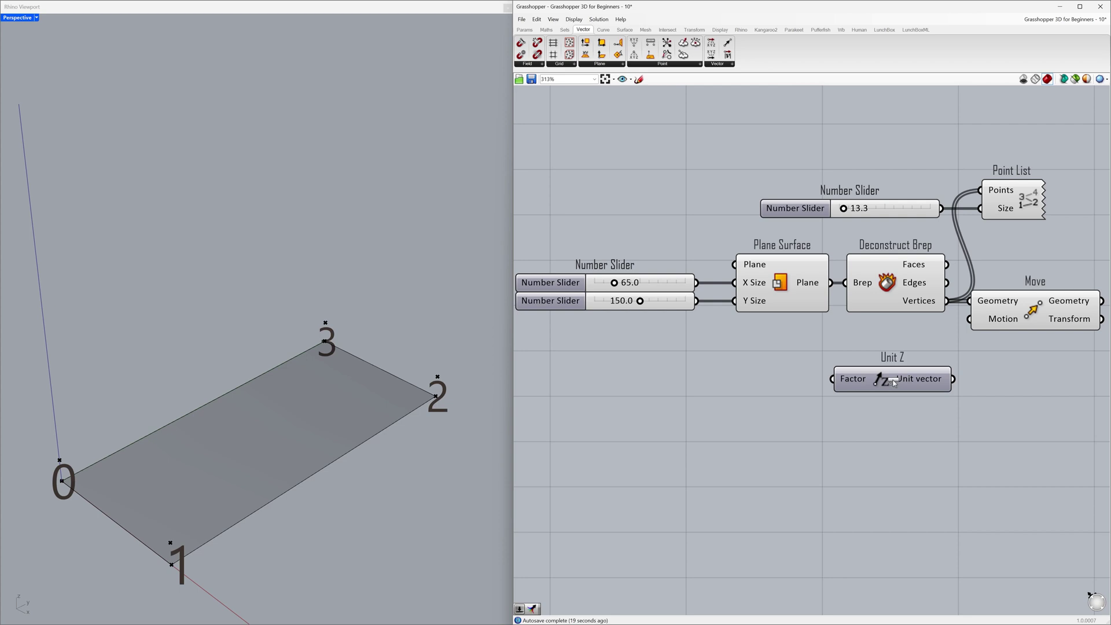
left_click_drag(952, 380, 969, 319)
left_click_drag(928, 380, 925, 371)
left_click(790, 384)
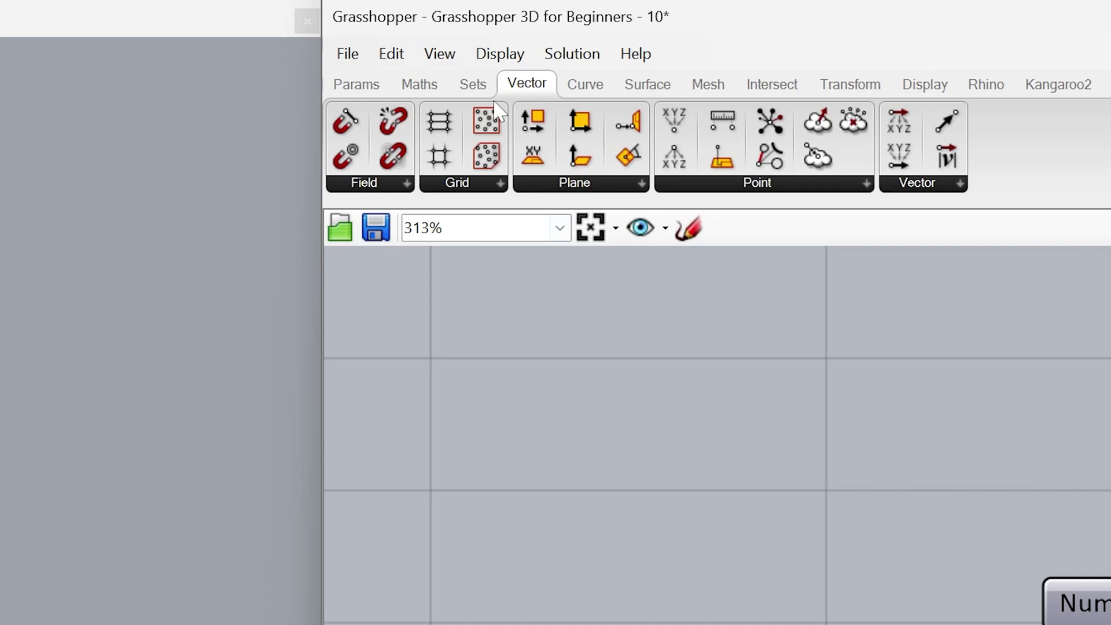
- Add a Merge component before Unit Z and connect its Result output to the Unit Z Factor input
left_click(488, 92)
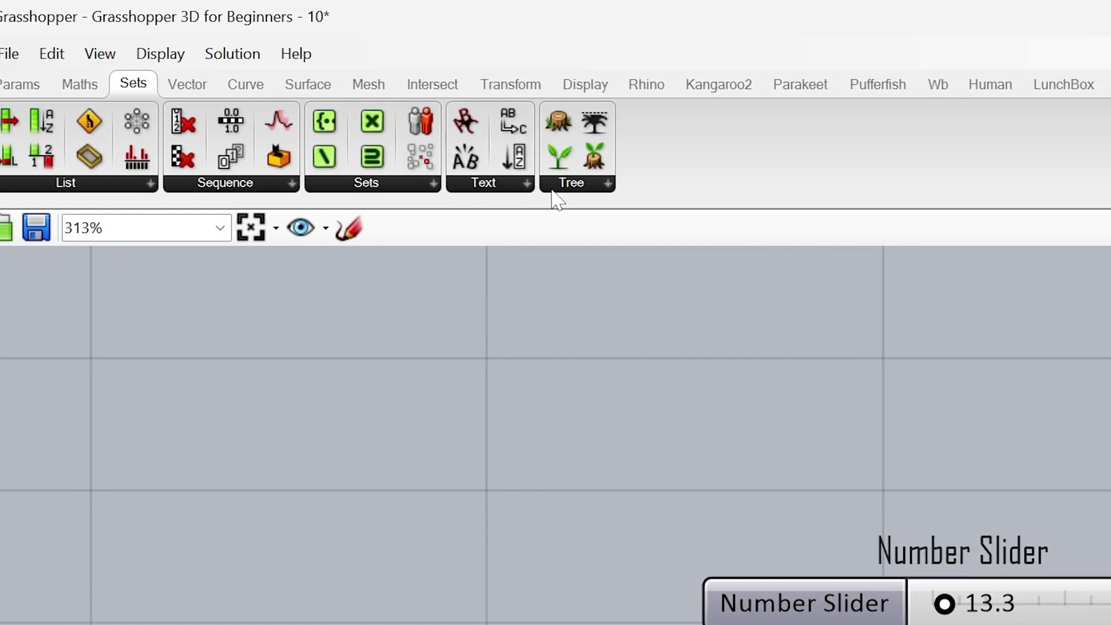
left_click(895, 186)
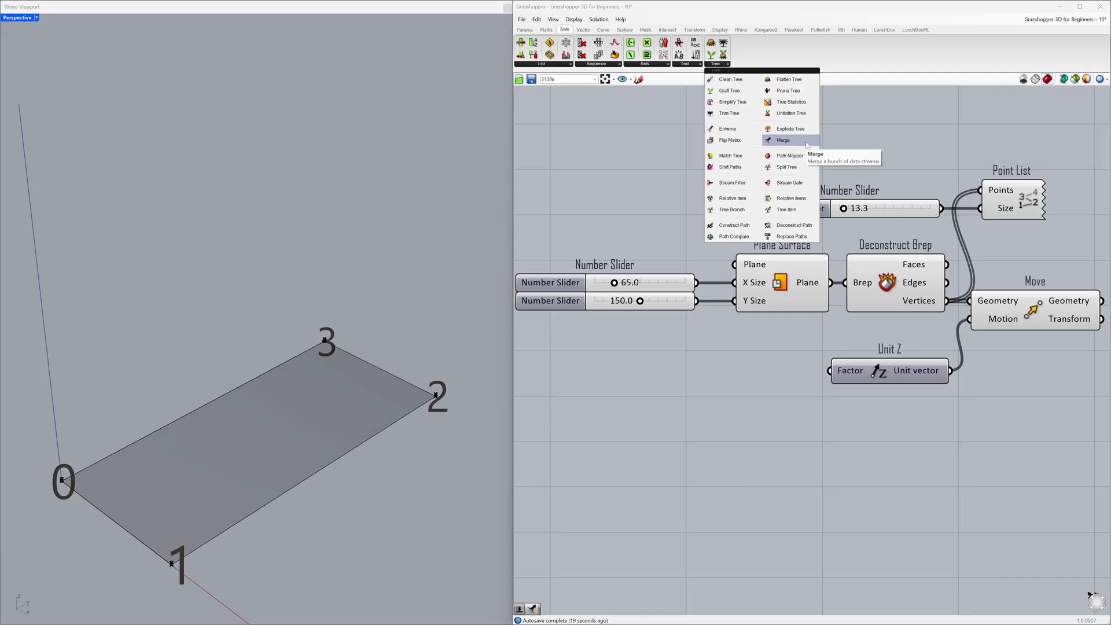
left_click_drag(831, 334, 860, 389)
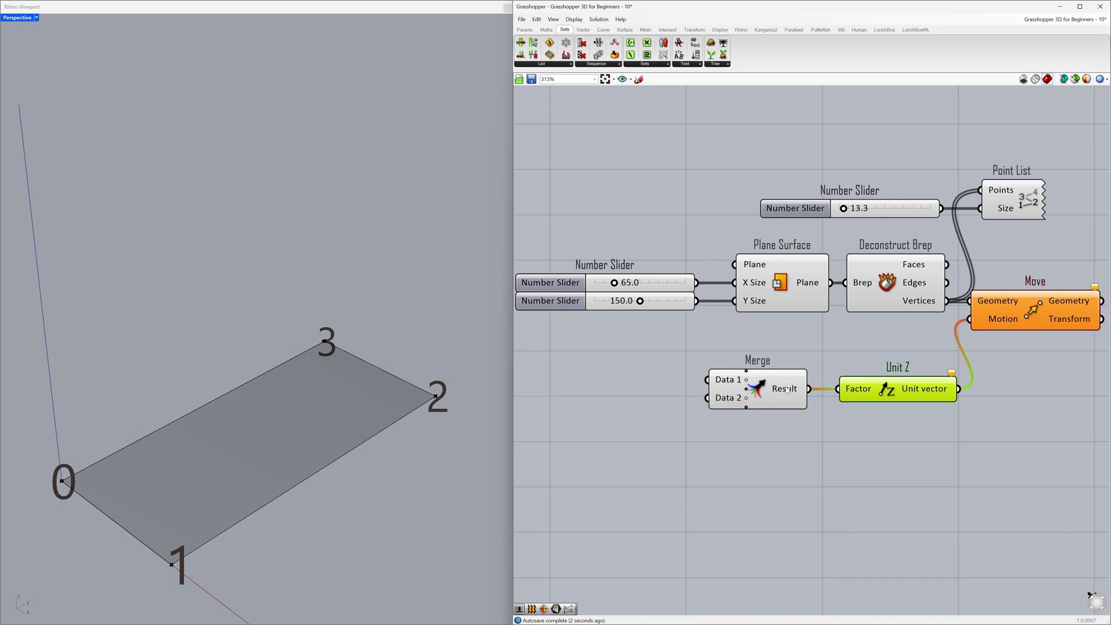
left_click_drag(788, 390, 803, 390)
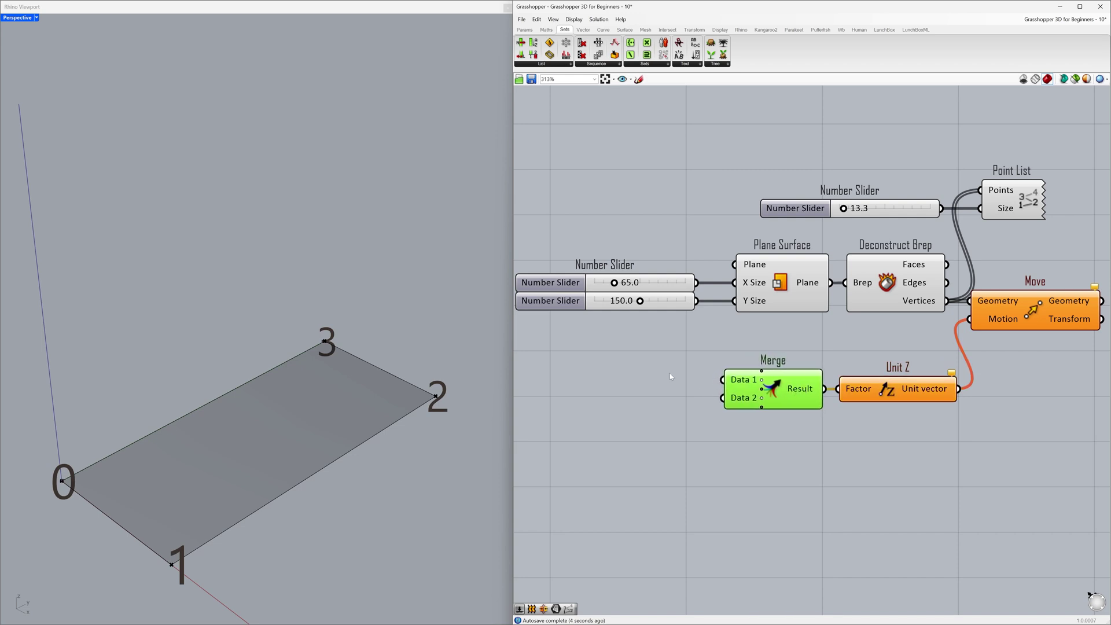
left_click(661, 357)
- Duplicate the 65.0 slider beside the Merge component and connect the copy to Merge inputs D1, D2 and D3
left_click(658, 283)
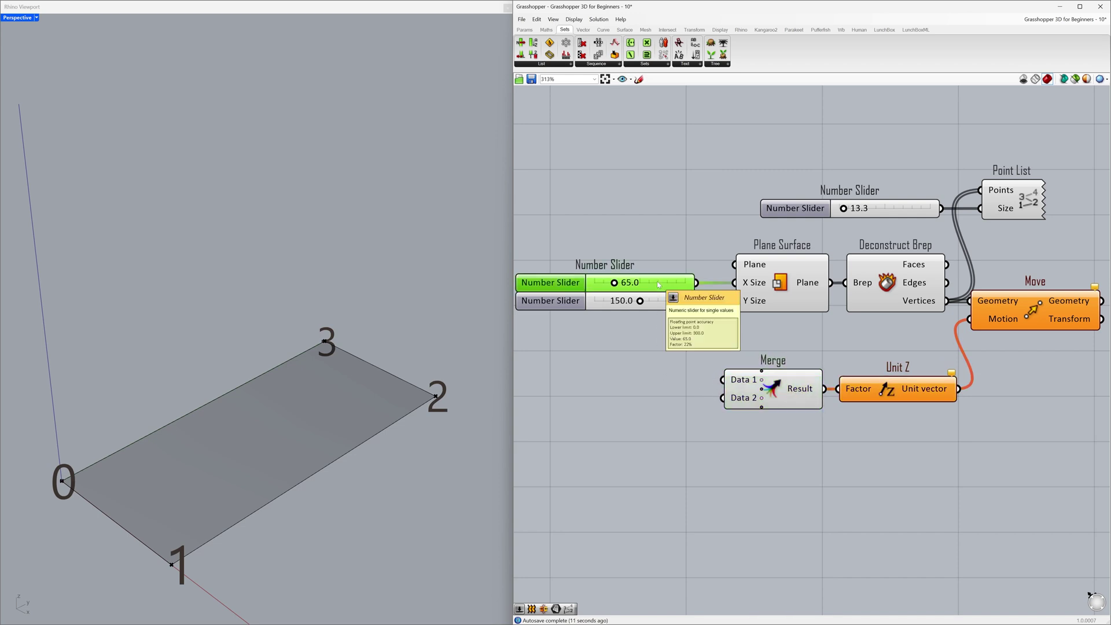
left_click_drag(660, 289, 654, 380, "alt")
left_click(666, 395)
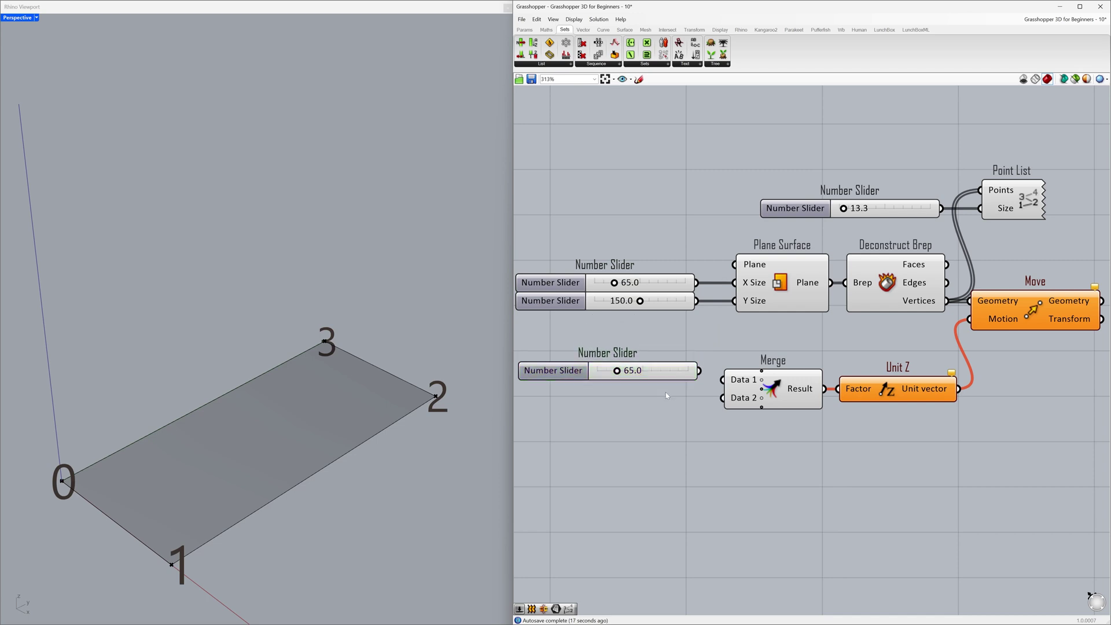
left_click_drag(699, 371, 728, 415)
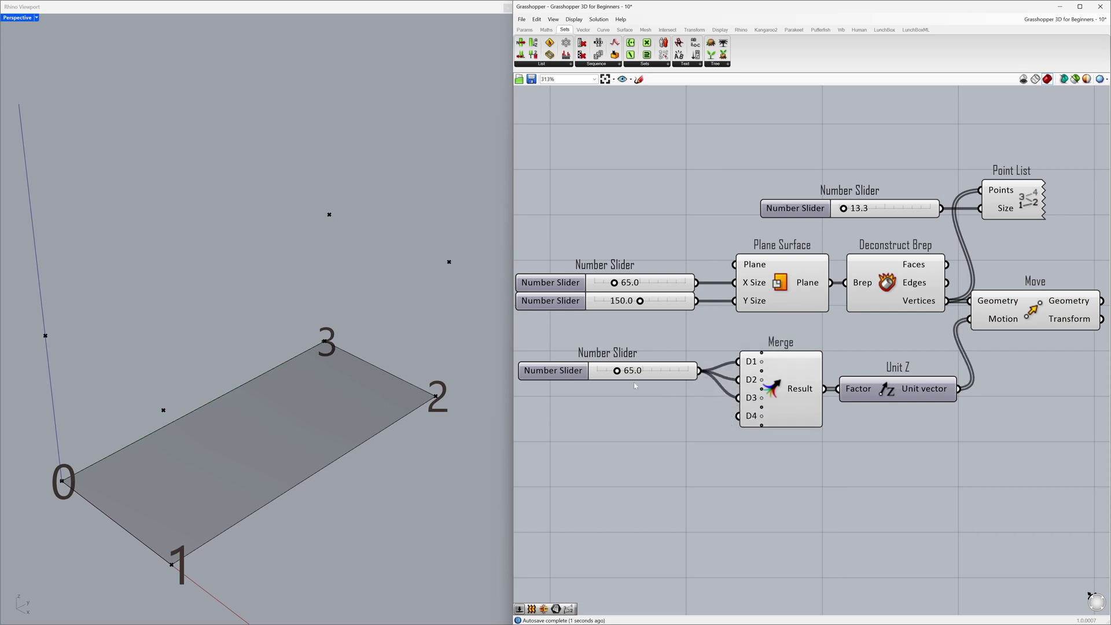
- Set the Merge height slider to 20.0, duplicate it below, and connect the copy to Merge input D4
mouse_move(617, 371)
left_mouse_down()
mouse_move(602, 372)
mouse_move(628, 378)
mouse_move(606, 380)
left_mouse_up()
left_click(643, 383)
key("ctrl+c")
key("ctrl+v")
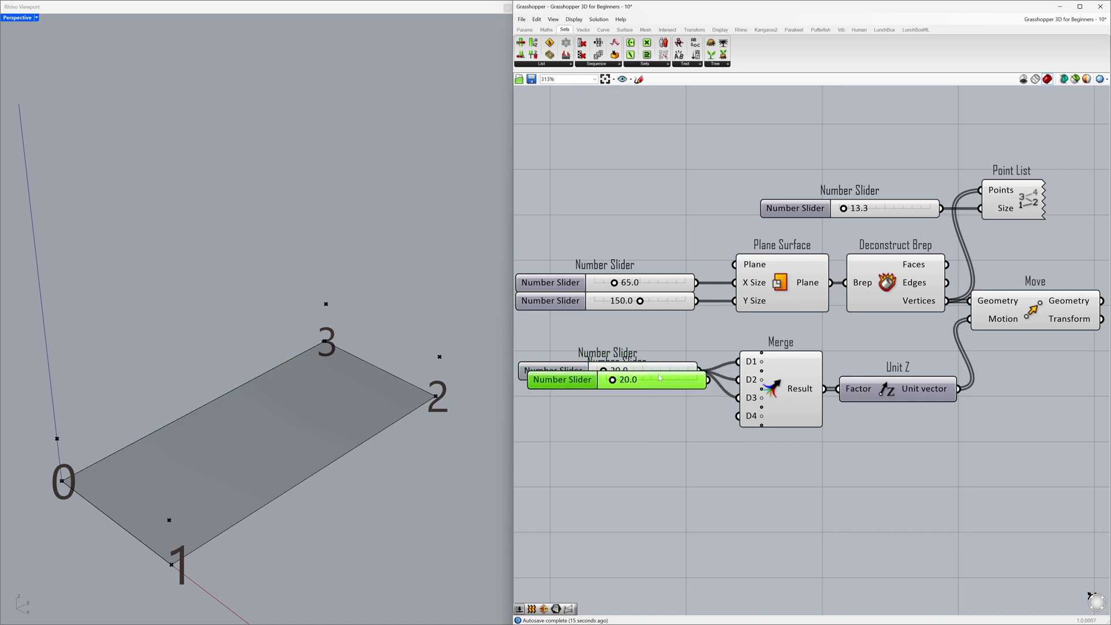
left_click_drag(660, 378, 737, 415)
left_click(730, 420)
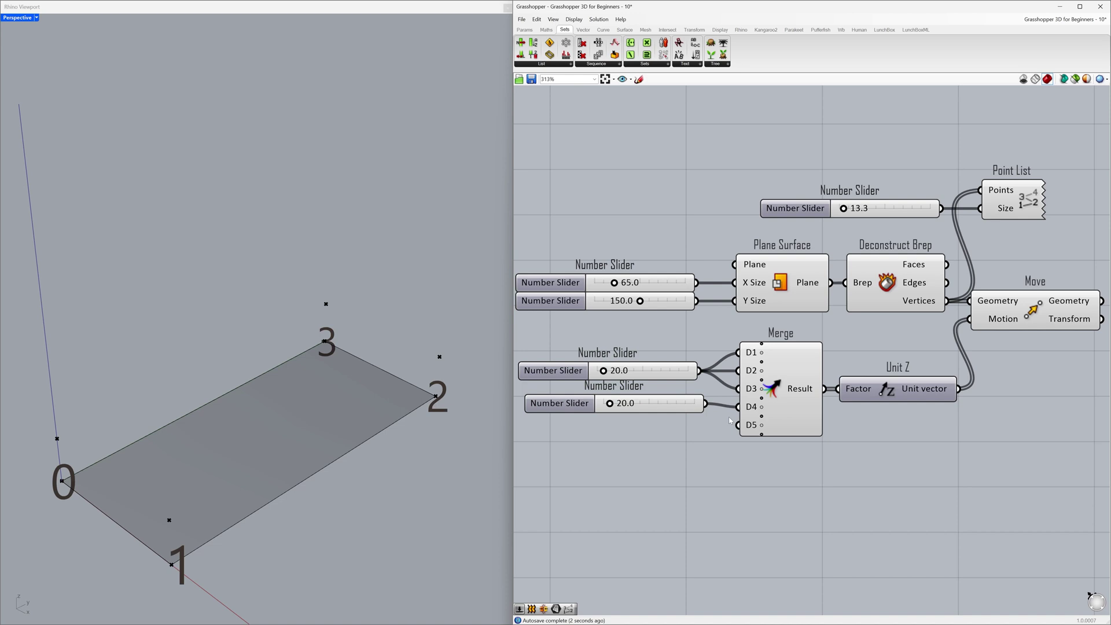
- Remove the unused D5 input from the Merge component
scroll(751, 425, "up", 5)
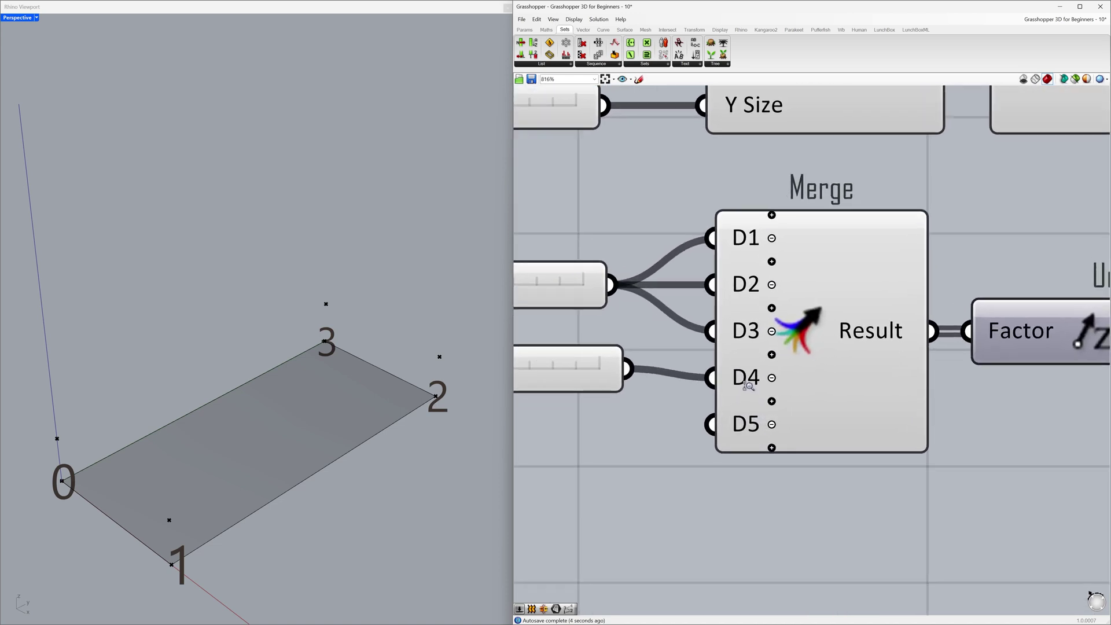
left_click(774, 425)
scroll(692, 455, "down", 3)
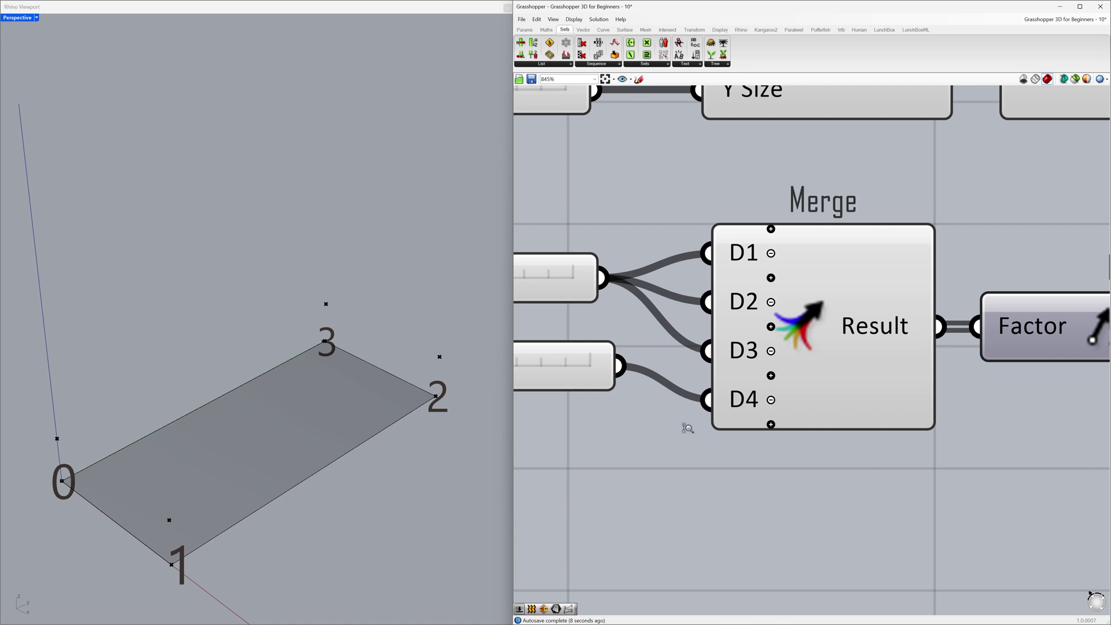
- Reposition the two height sliders level with the Merge inputs, the lower one beside D4 and the upper one beside D2
scroll(692, 455, "down", 2)
right_click_drag(677, 459, 724, 427)
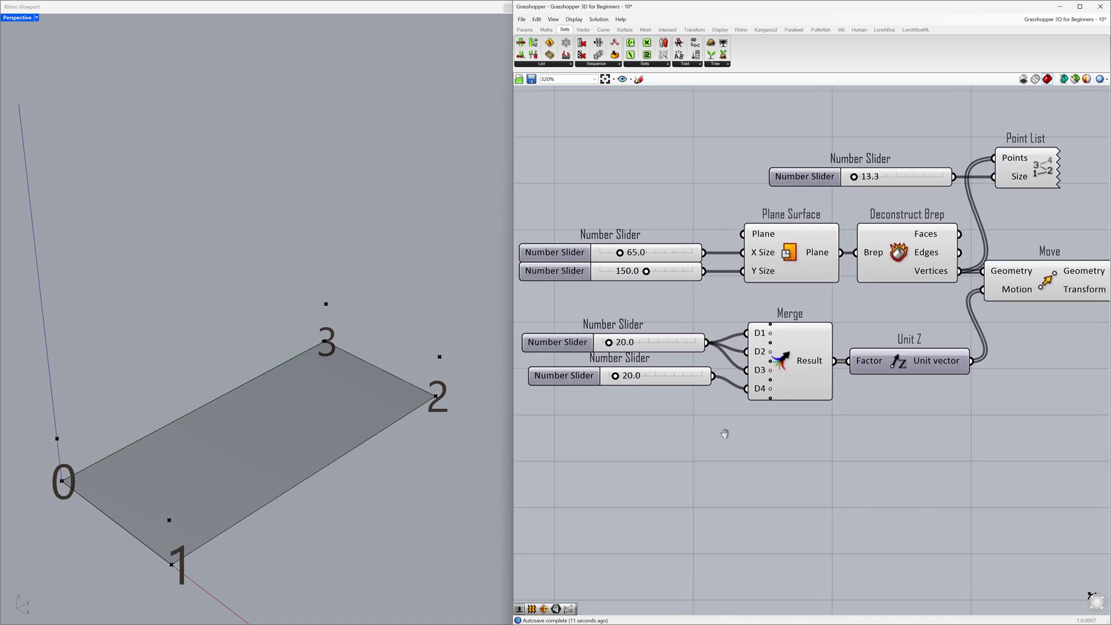
left_click_drag(694, 382, 689, 394)
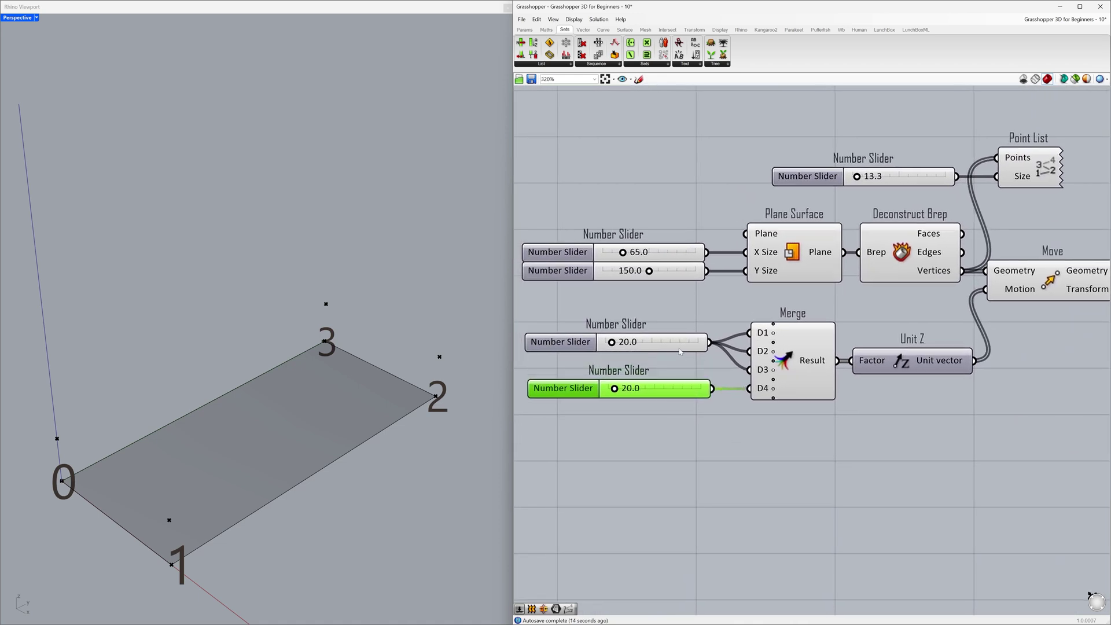
left_click_drag(680, 352, 682, 361)
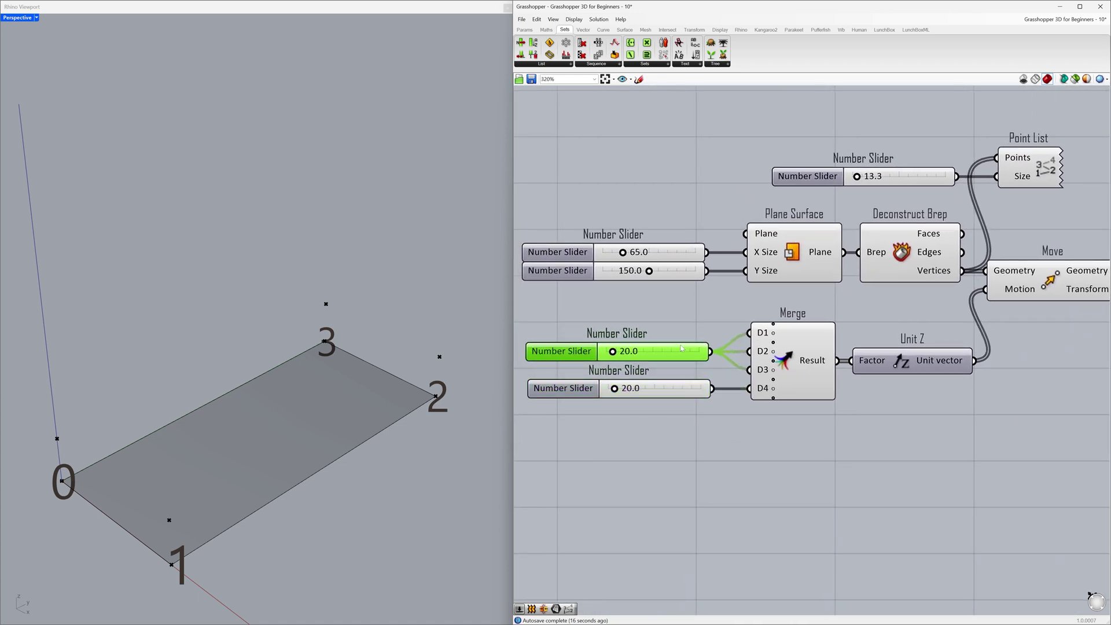
left_click(681, 377)
- Set the slider feeding Merge input D4 to 142.0
left_click_drag(614, 388, 654, 394)
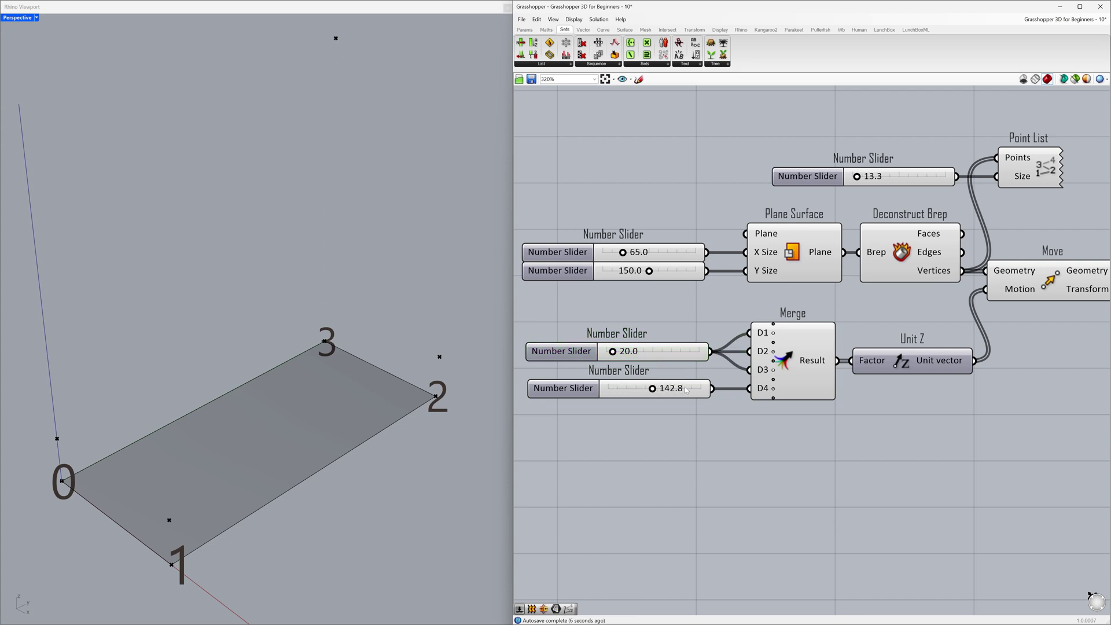
double_click(653, 392)
key("BackSpace")
key("BackSpace")
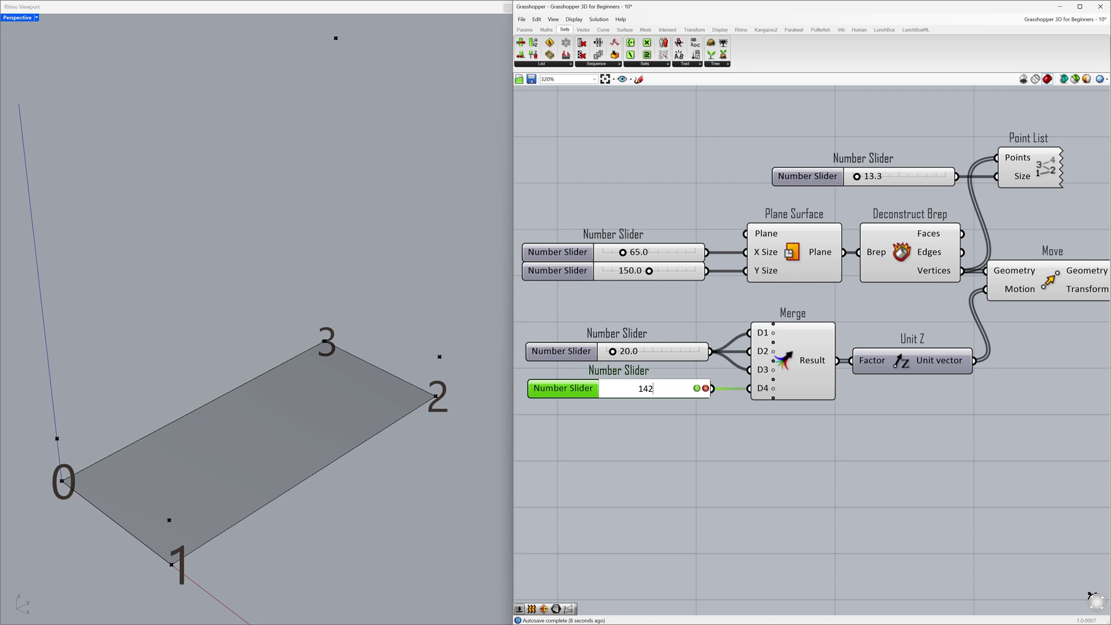
key("Return")
left_click(673, 421)
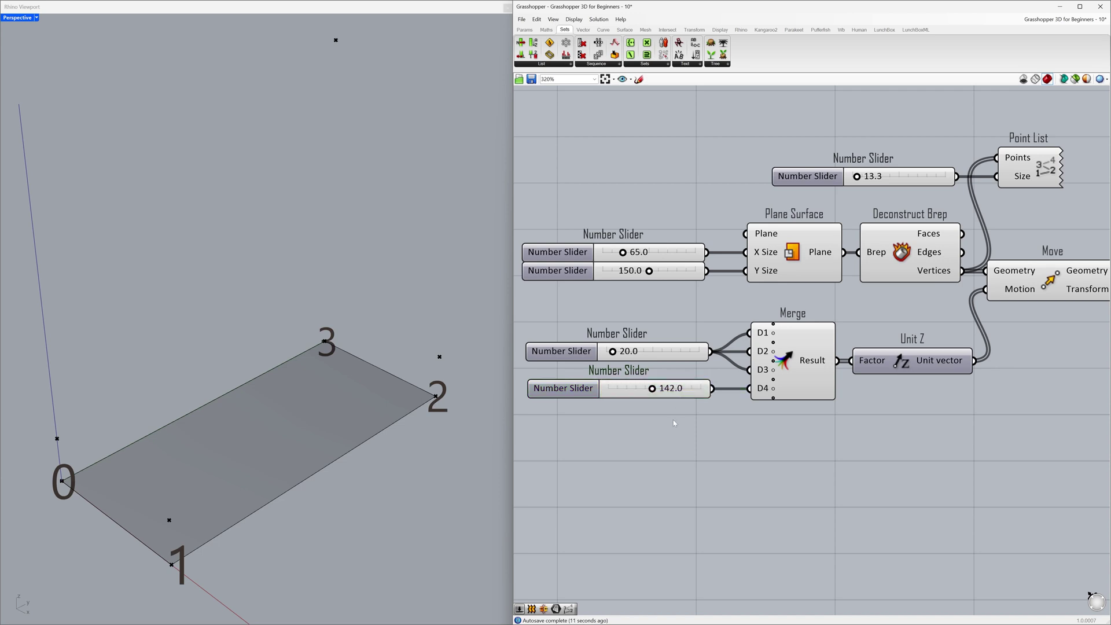
- Align the four size and height sliders in one column and delete the Point List component with its 13.3 slider
left_click_drag(694, 418, 651, 204)
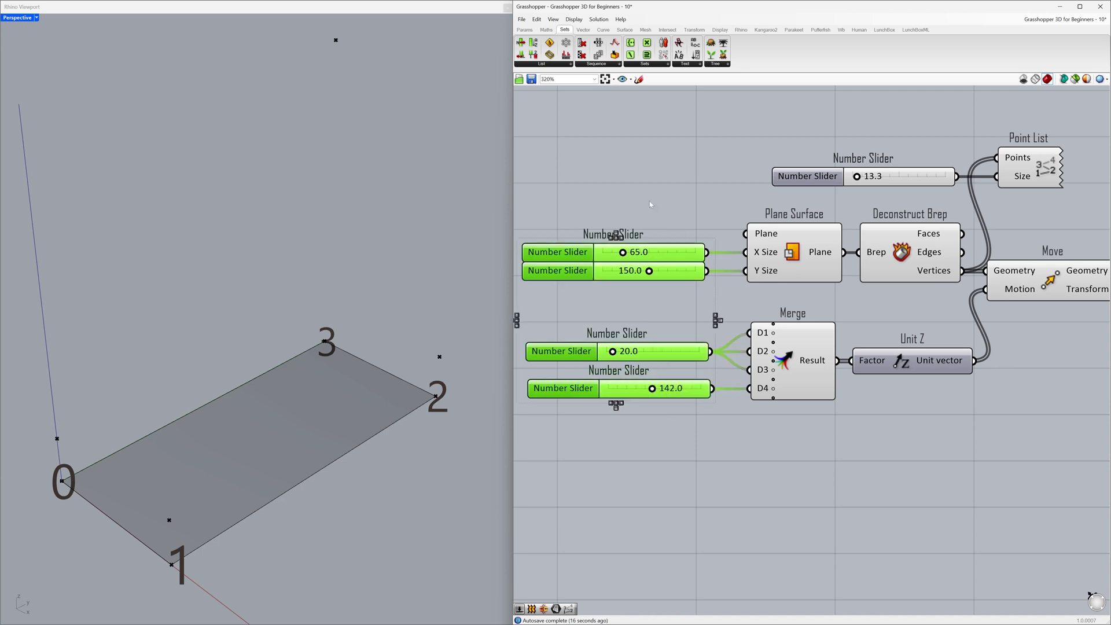
left_click(621, 238)
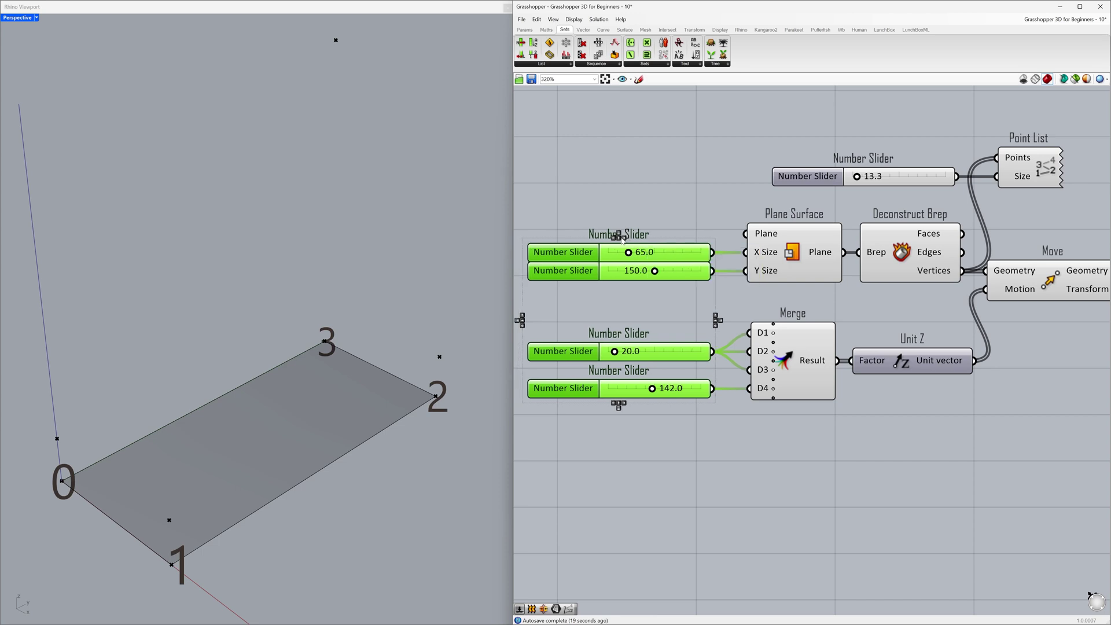
left_click(668, 307)
left_click_drag(1026, 202, 924, 137)
key("Delete")
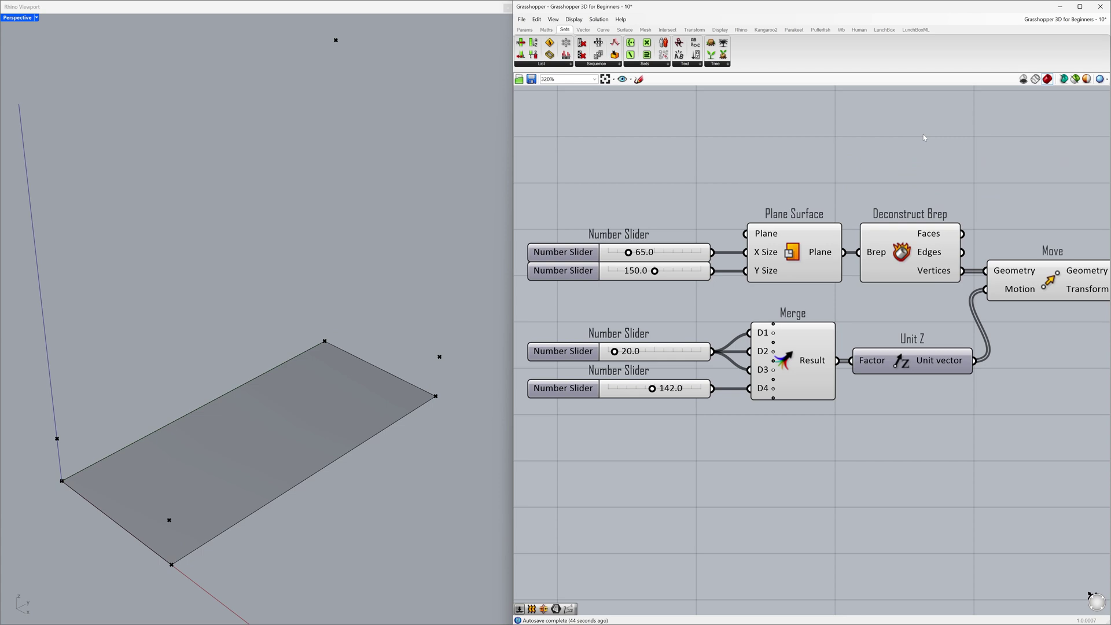
- Disable the preview of the Deconstruct Brep and Plane Surface components
left_click(902, 252)
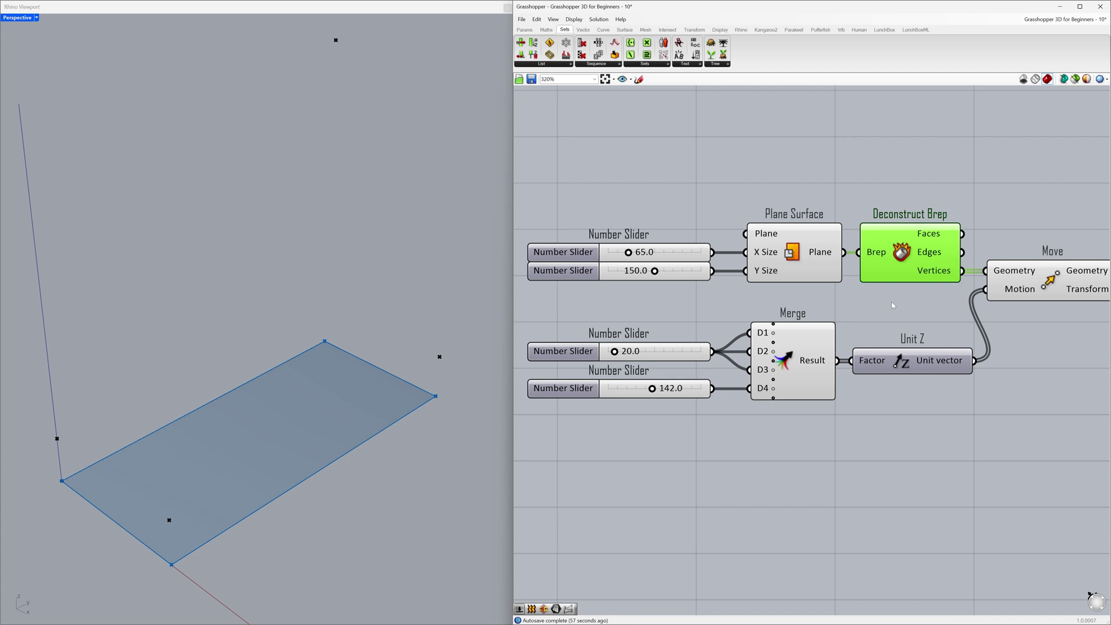
middle_click(901, 256)
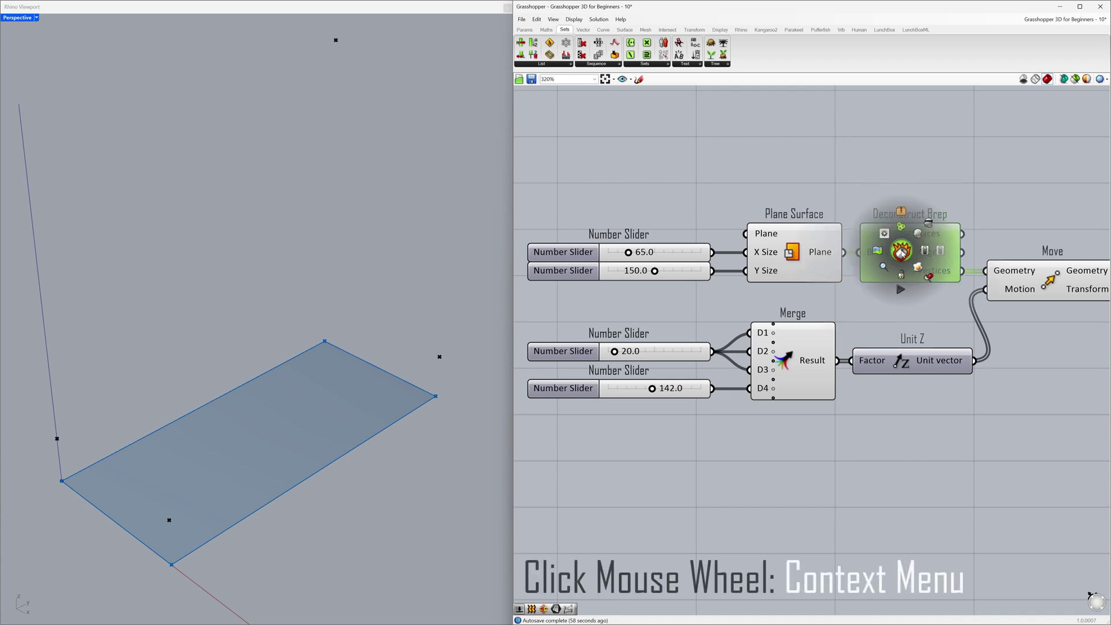
left_click(929, 227)
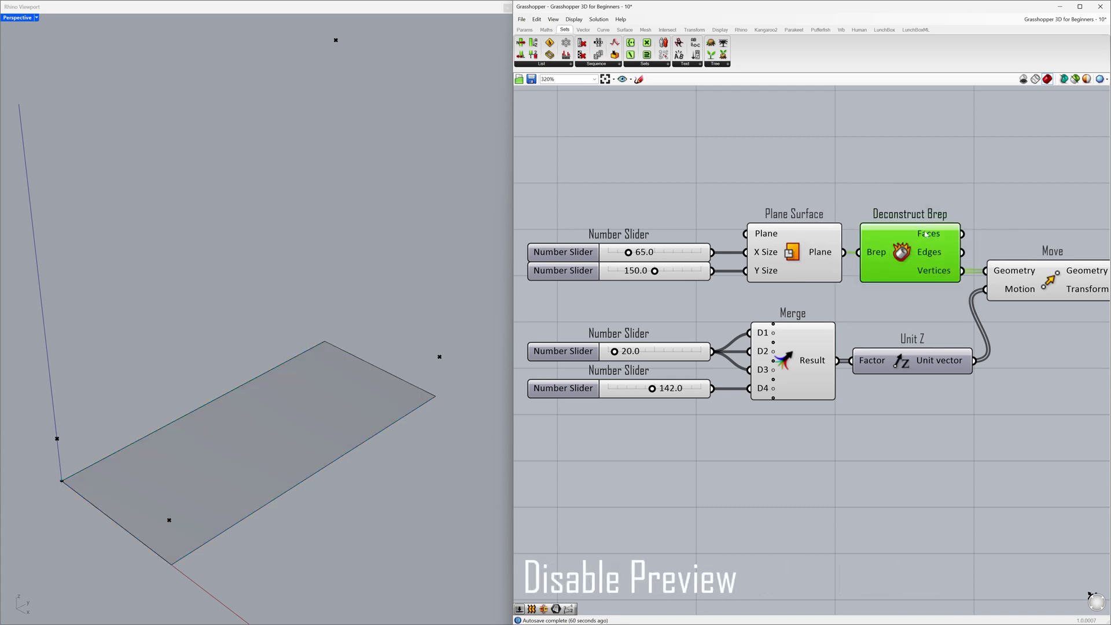
left_click(884, 297)
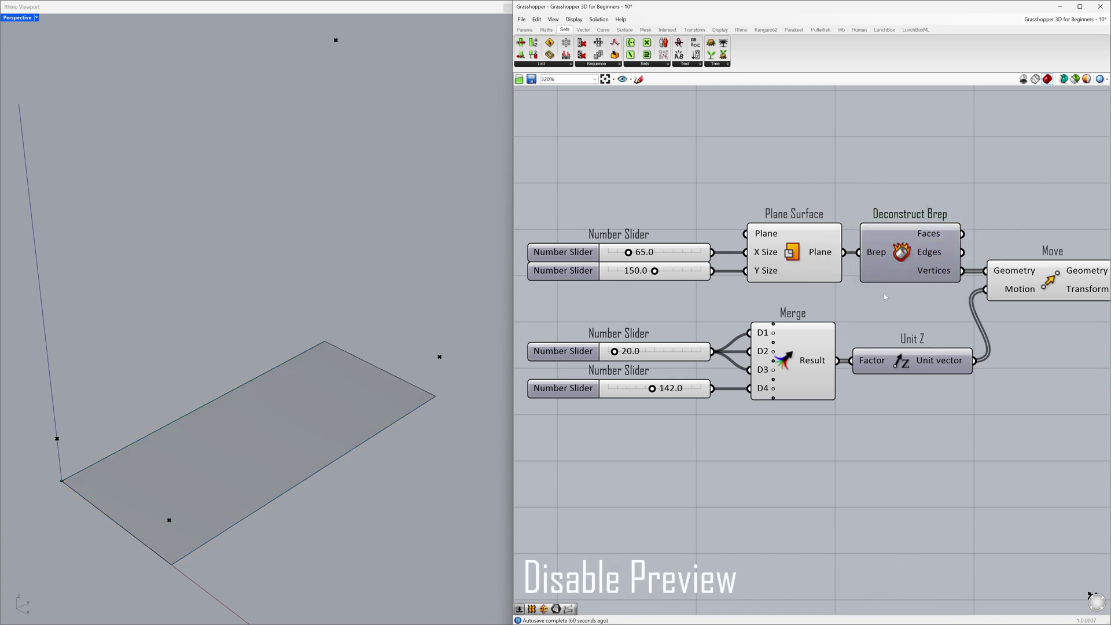
left_click(804, 256)
middle_click(808, 257)
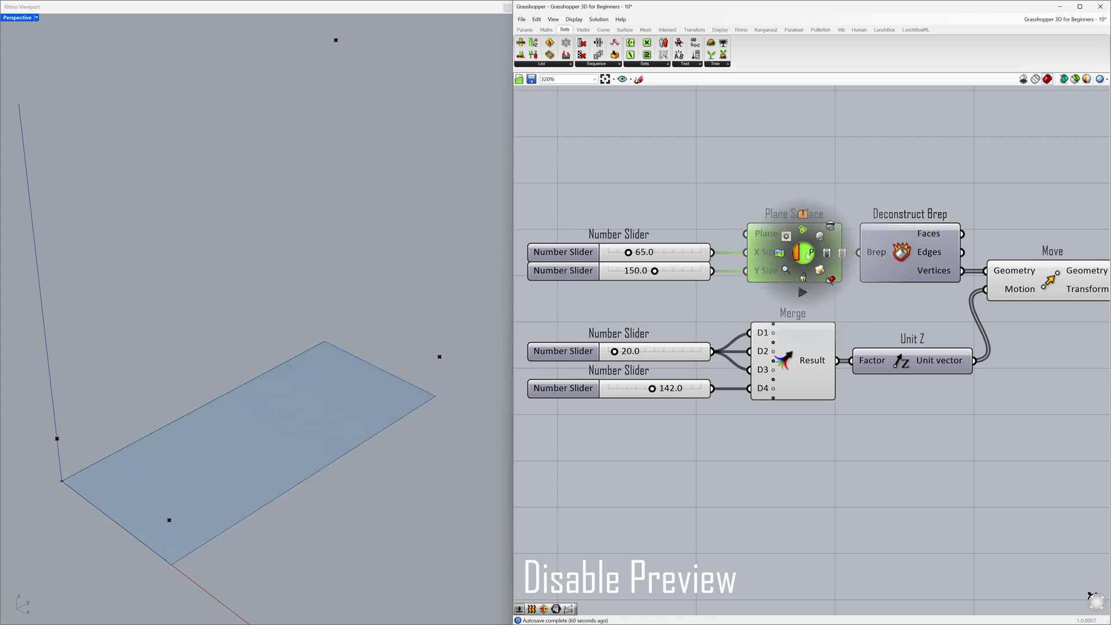
left_click(831, 229)
left_click(919, 311)
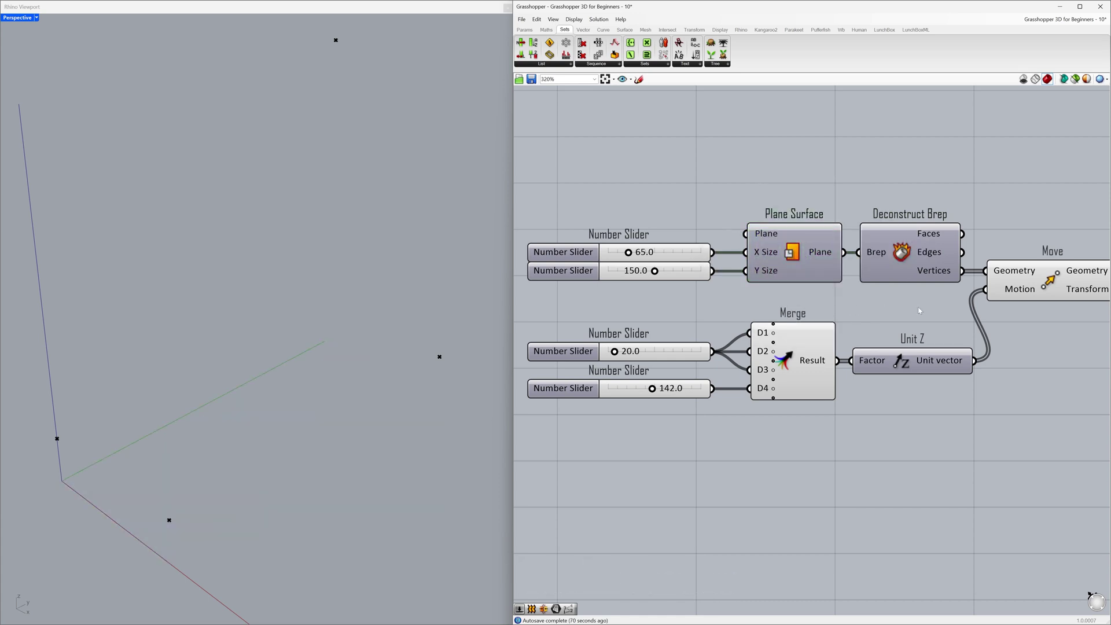
- Add a List Item component after Move and connect Move's Geometry output to its List input
right_click_drag(1036, 328, 814, 328)
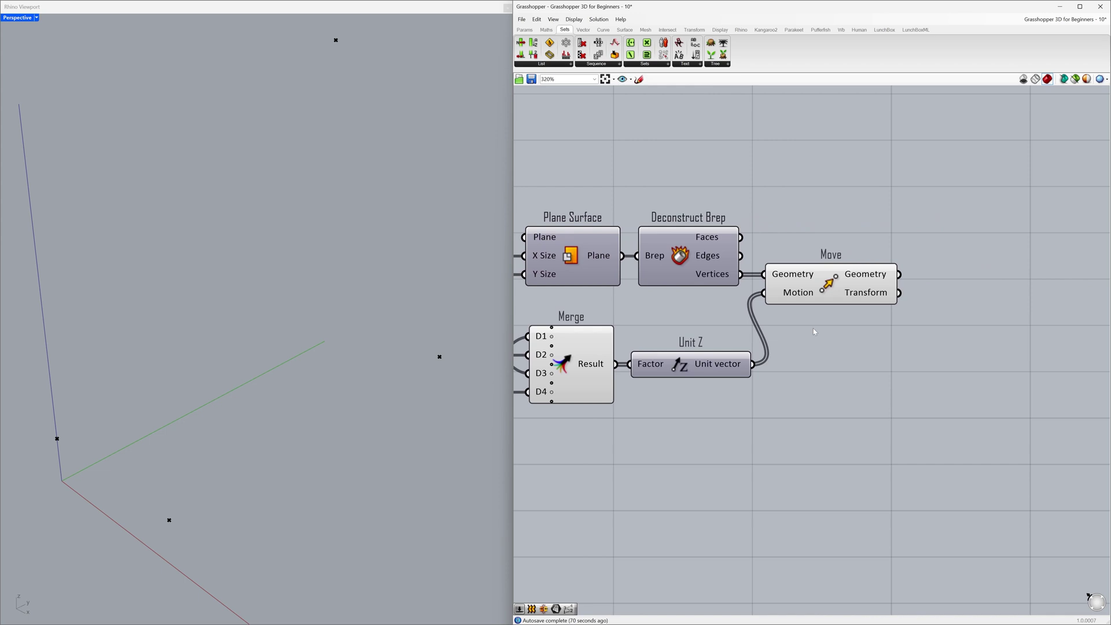
mouse_move(871, 277)
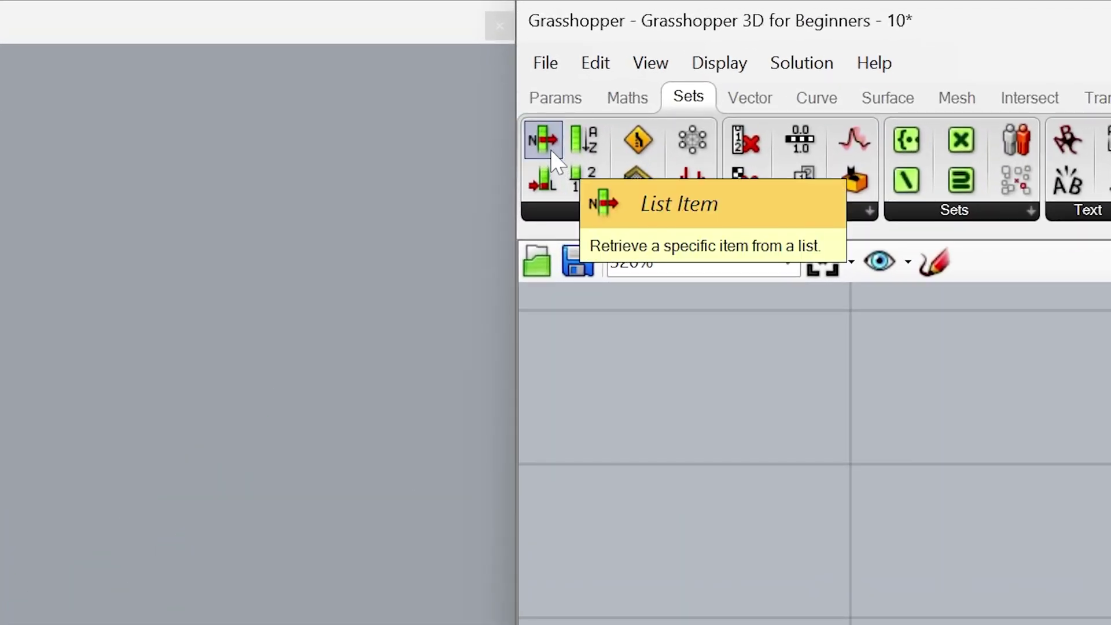
left_click_drag(550, 149, 1110, 453)
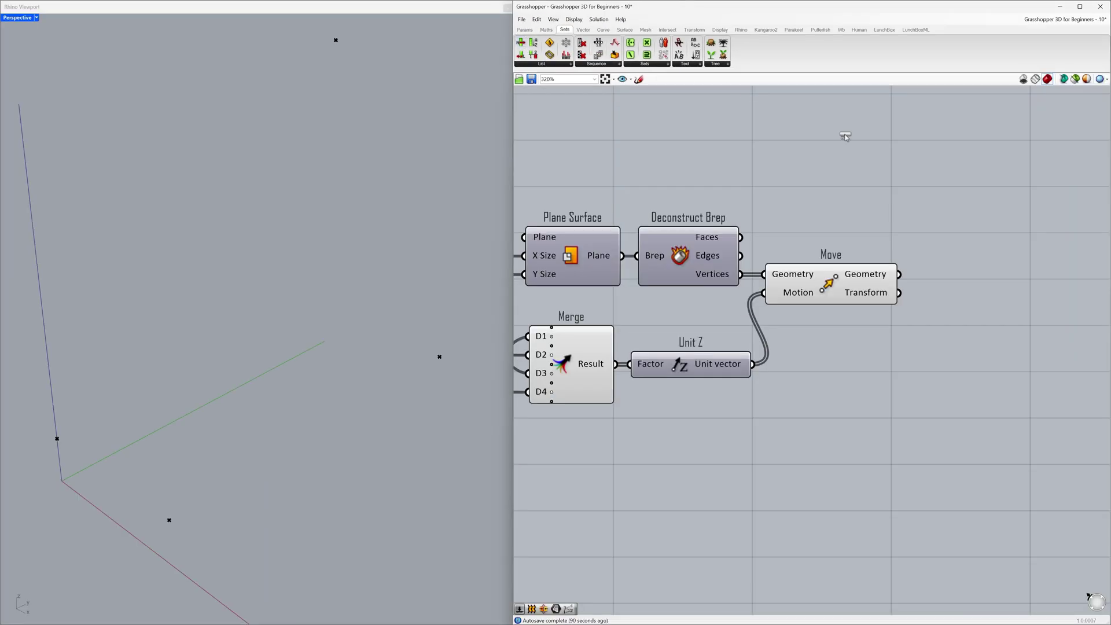
left_click_drag(845, 136, 978, 290)
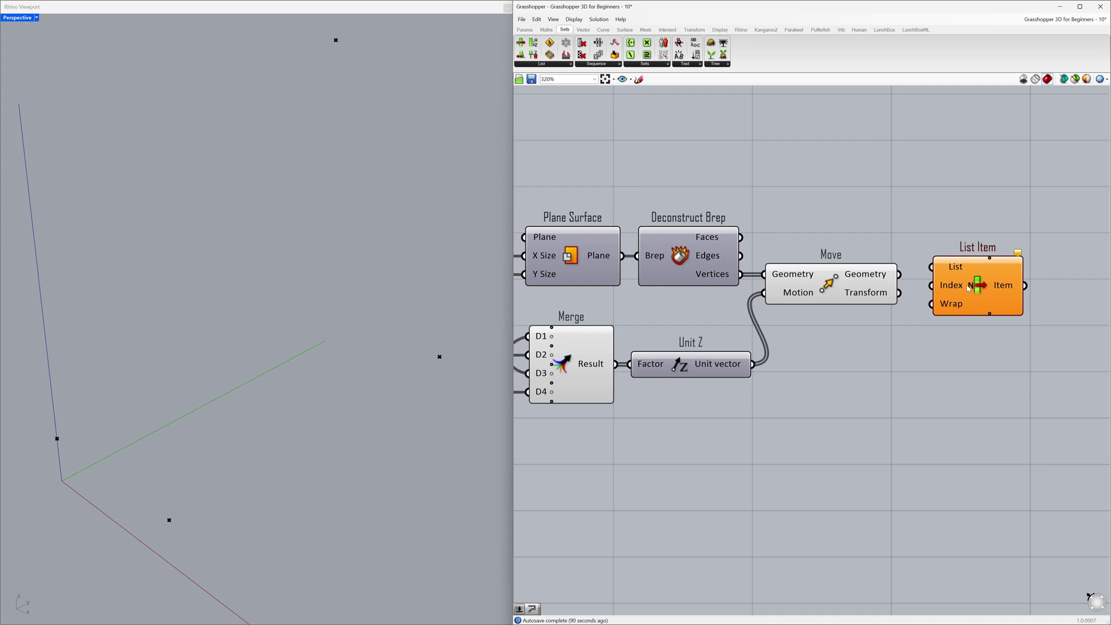
left_click_drag(898, 273, 947, 282)
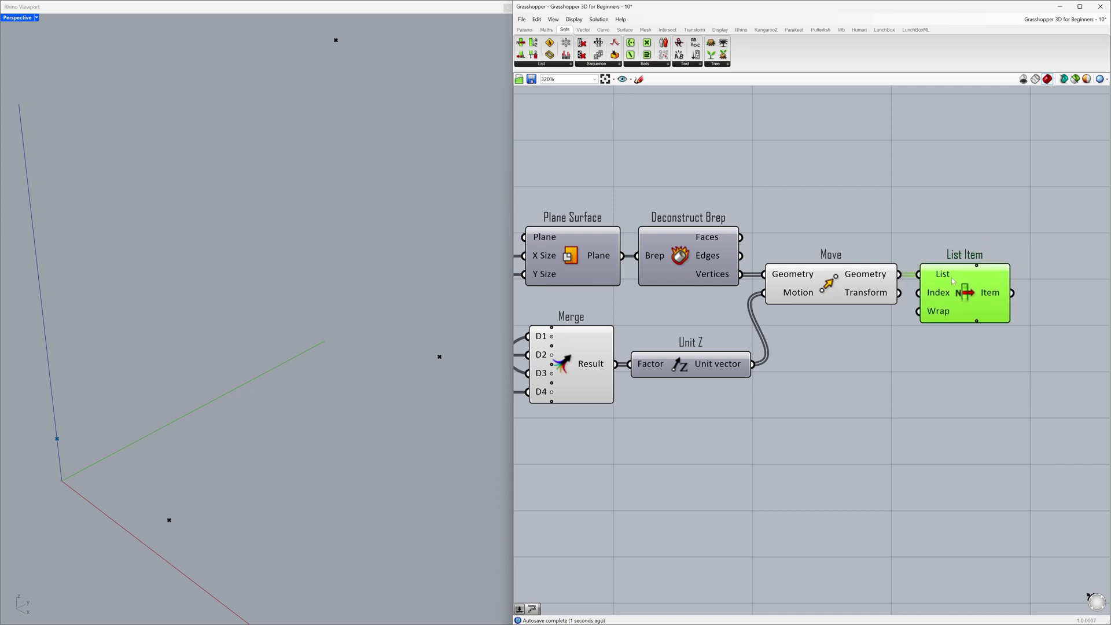
- Add the outputs +1, +2 and +3 to the List Item component
scroll(1003, 290, "up", 4)
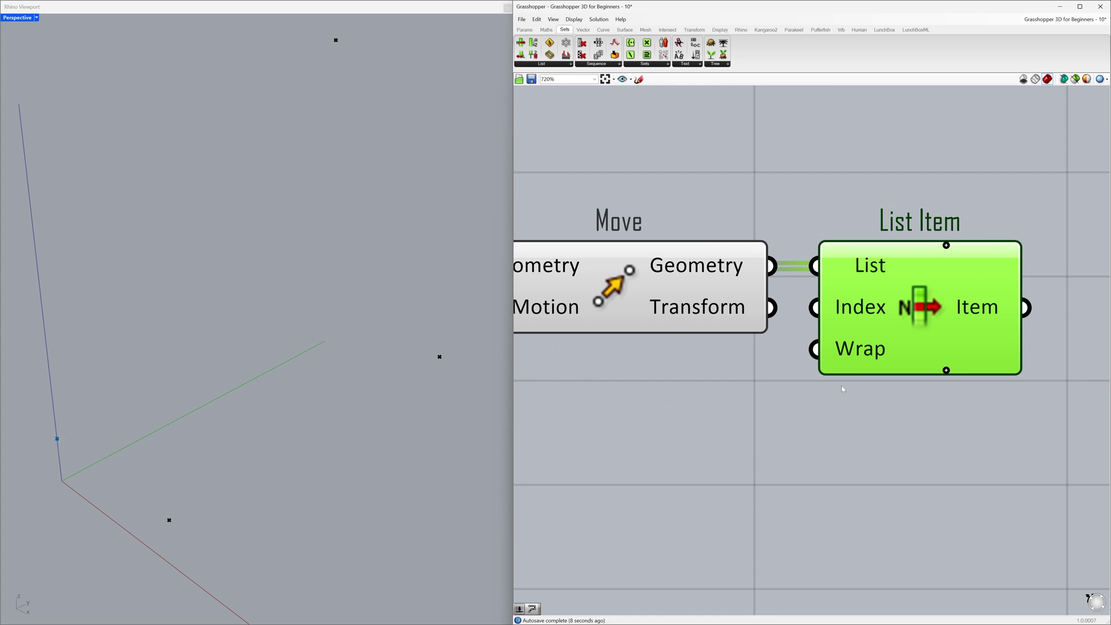
left_click(946, 370)
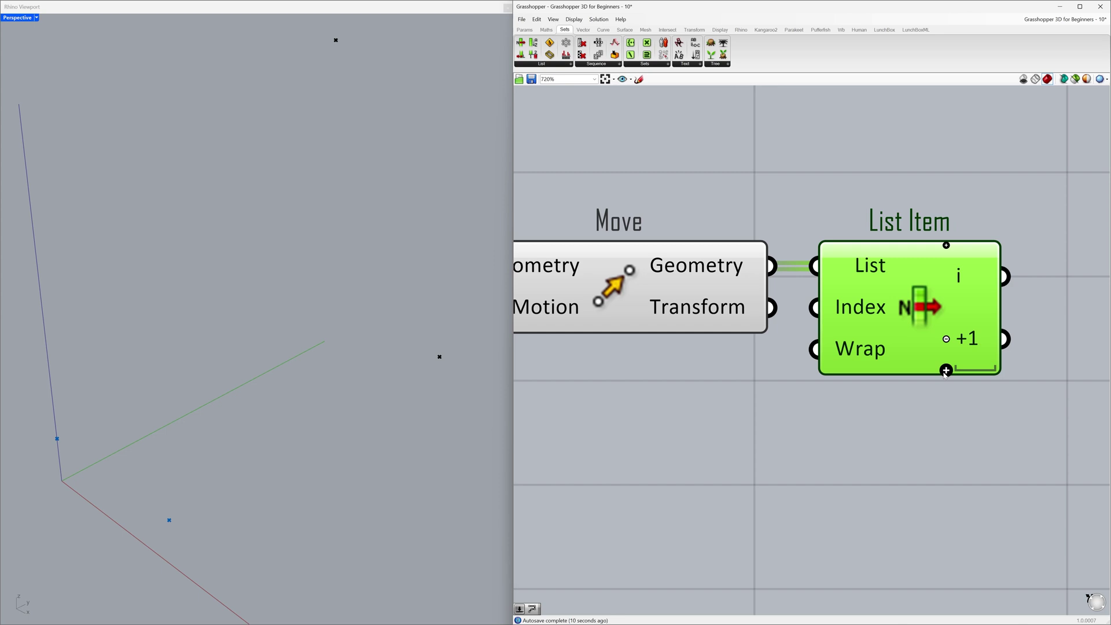
left_click(946, 370)
left_click(946, 374)
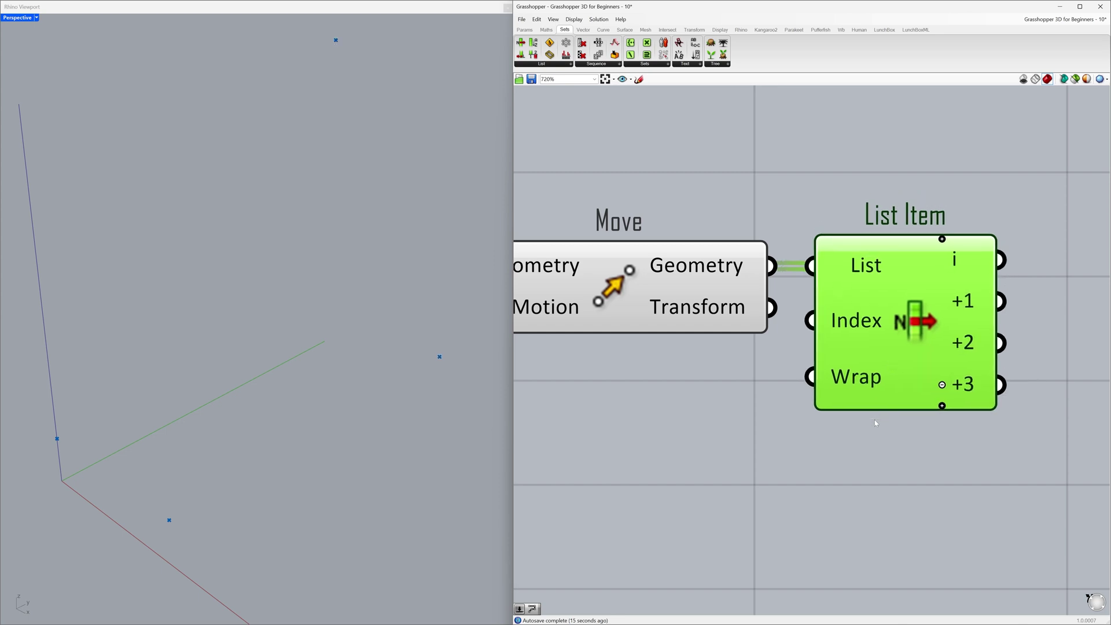
- Add a 4Point Surface component after List Item
scroll(874, 435, "down", 1)
scroll(879, 452, "down", 5)
right_click_drag(922, 459, 772, 450)
left_click(773, 451)
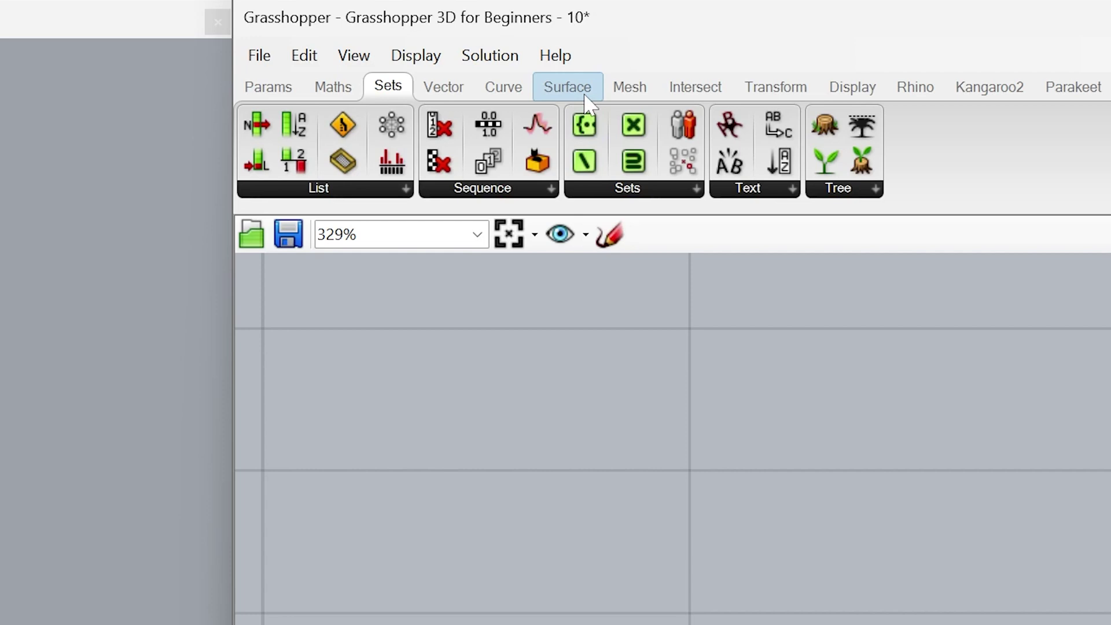
left_click(625, 30)
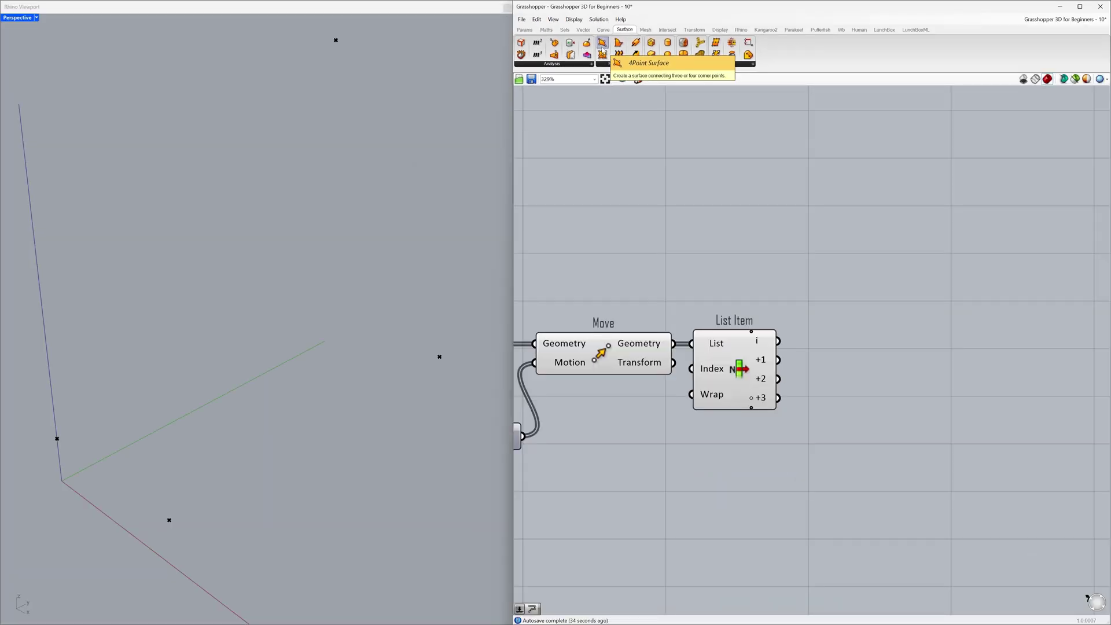
left_click_drag(499, 138, 1057, 567)
left_click_drag(790, 192, 865, 365)
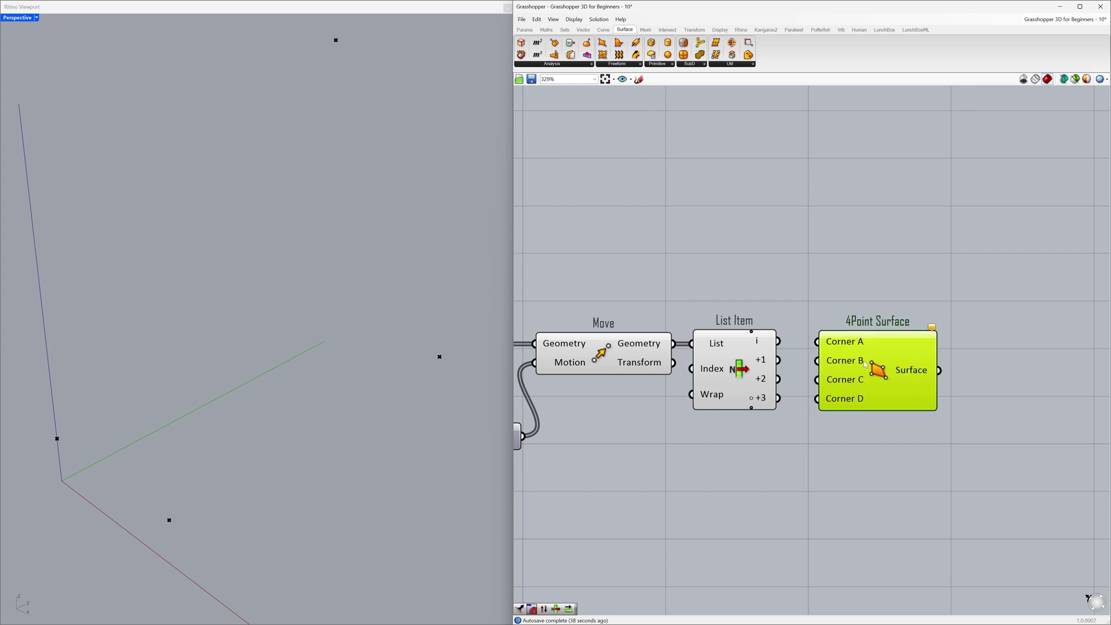
- Connect List Item outputs i, +1, +2 and +3 to Corner A, B, C and D of the 4Point Surface
left_click(800, 361)
left_click_drag(779, 341, 839, 381)
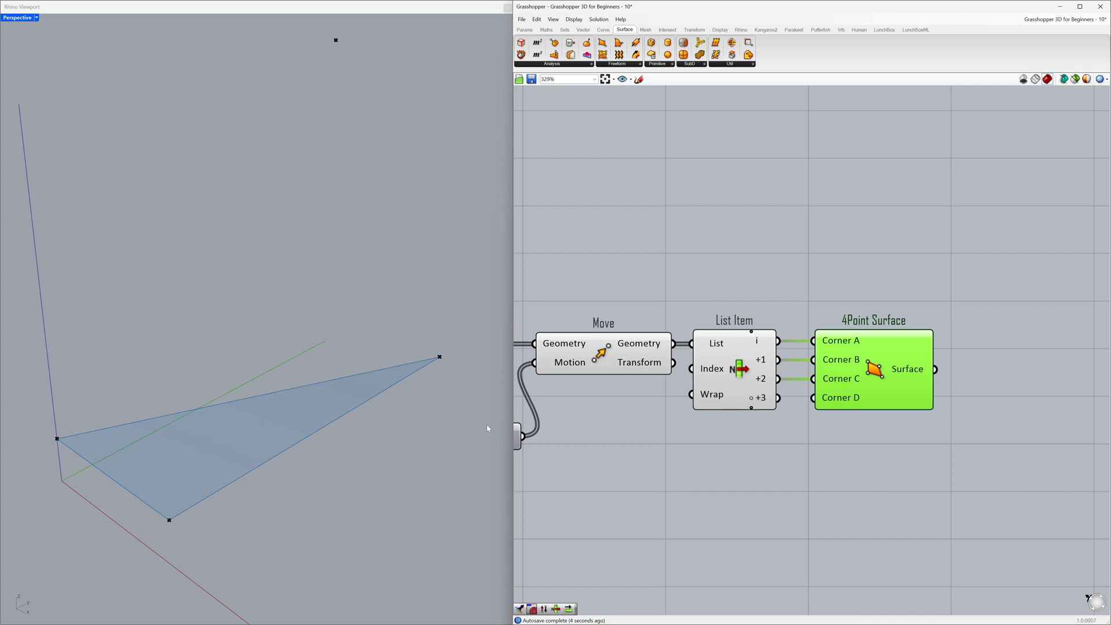
left_click_drag(778, 398, 839, 393)
left_click(809, 421)
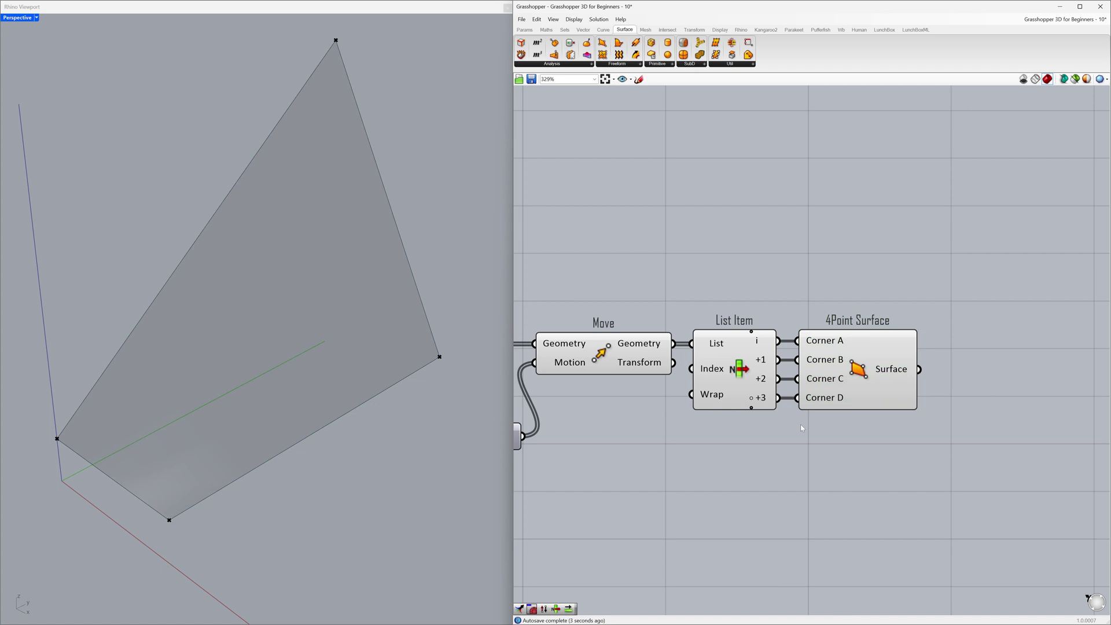
- Disable the preview of the List Item and Move components together
left_click(706, 378)
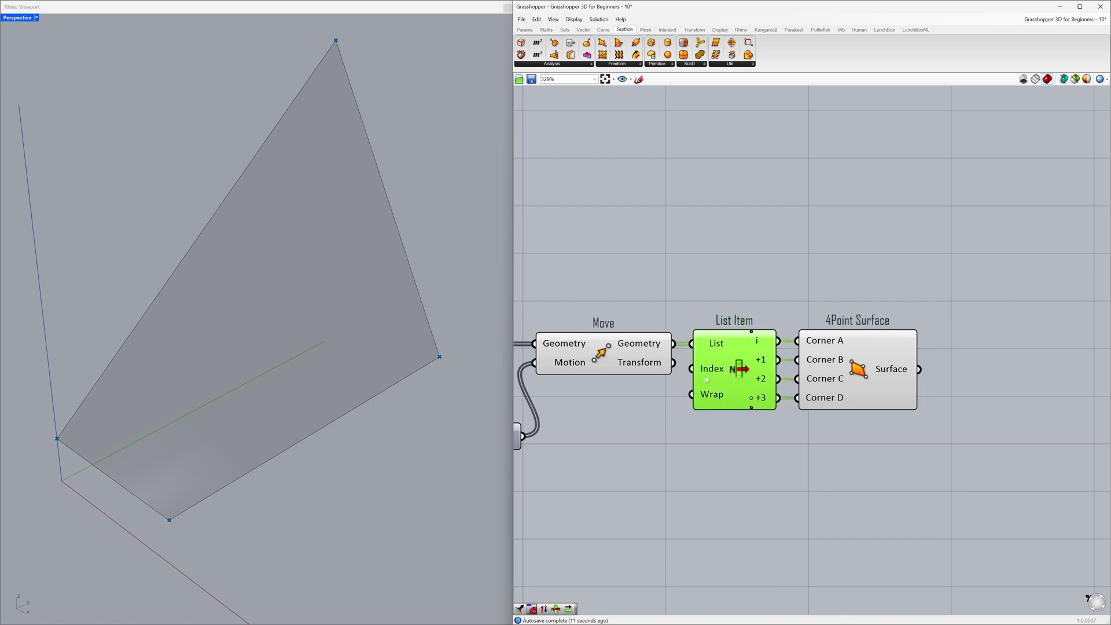
left_click(614, 361, "shift")
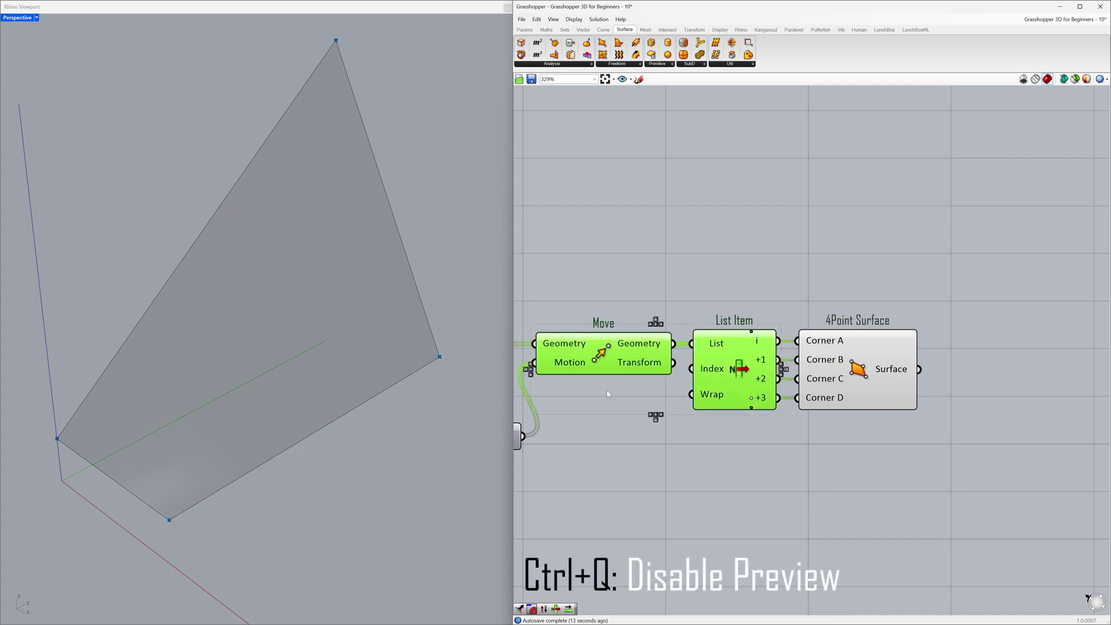
key("ctrl+q")
left_click(635, 394)
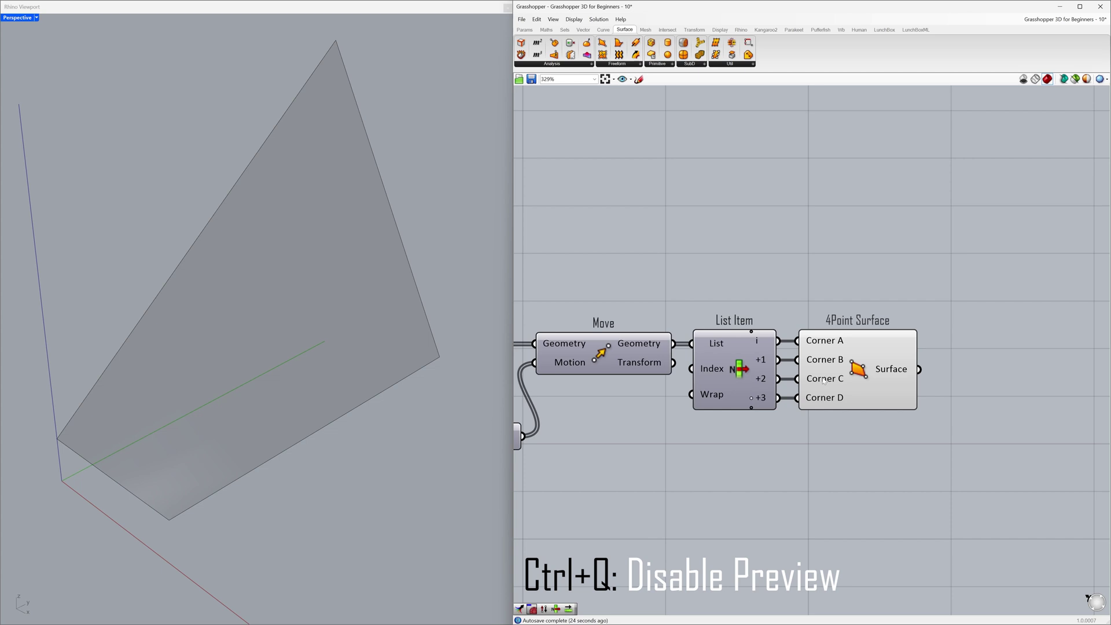
- Add a Project component after the 4Point Surface component
left_click(856, 375)
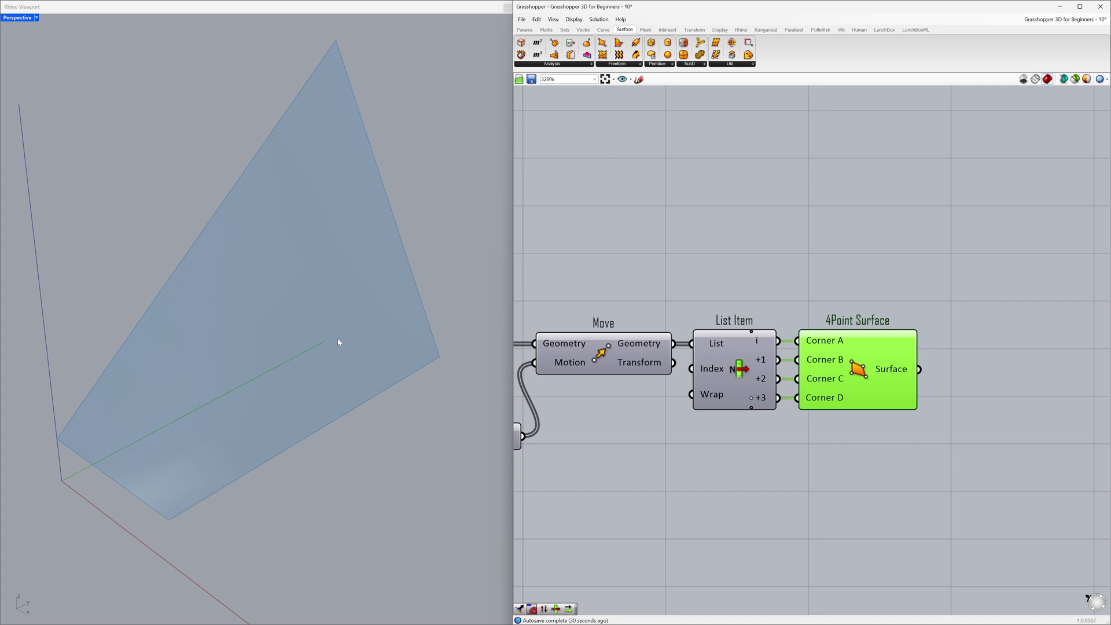
left_click(717, 430)
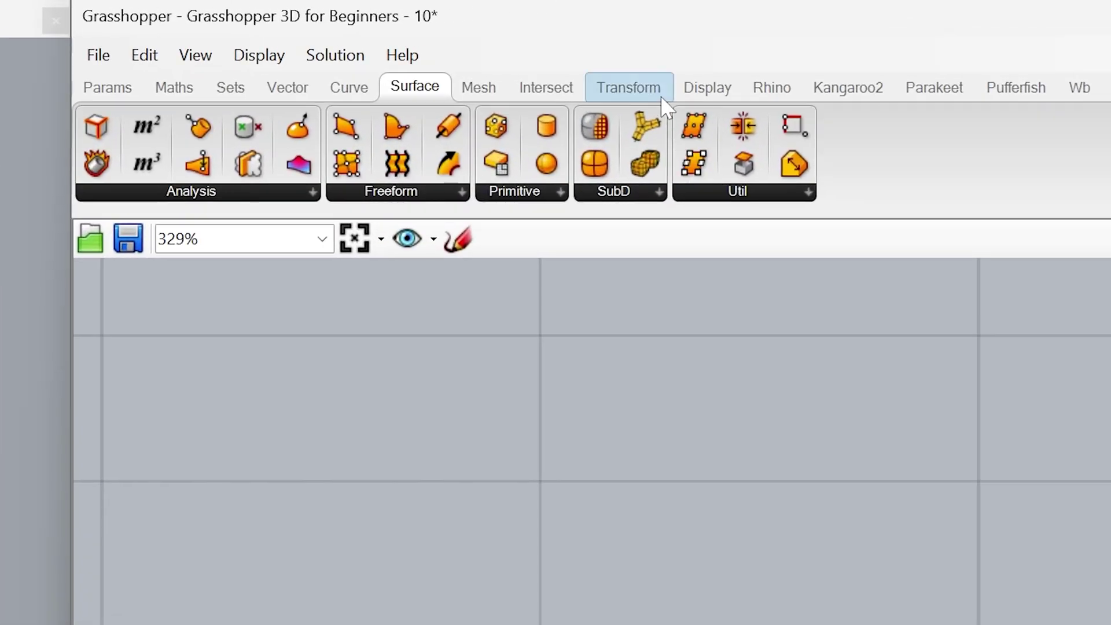
left_click(661, 96)
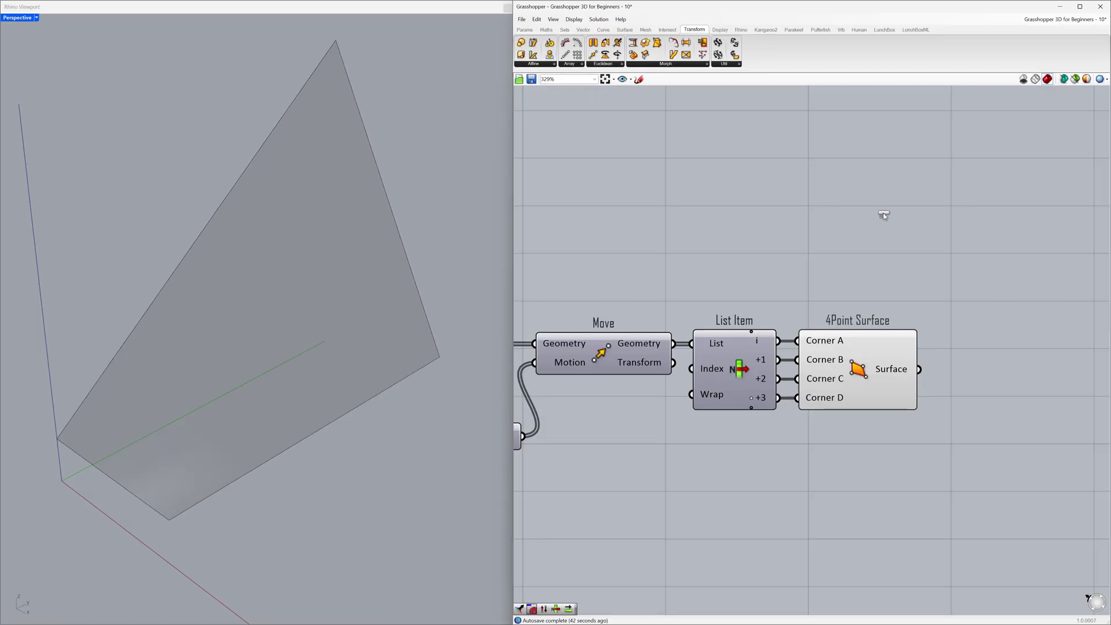
left_click_drag(883, 214, 998, 385)
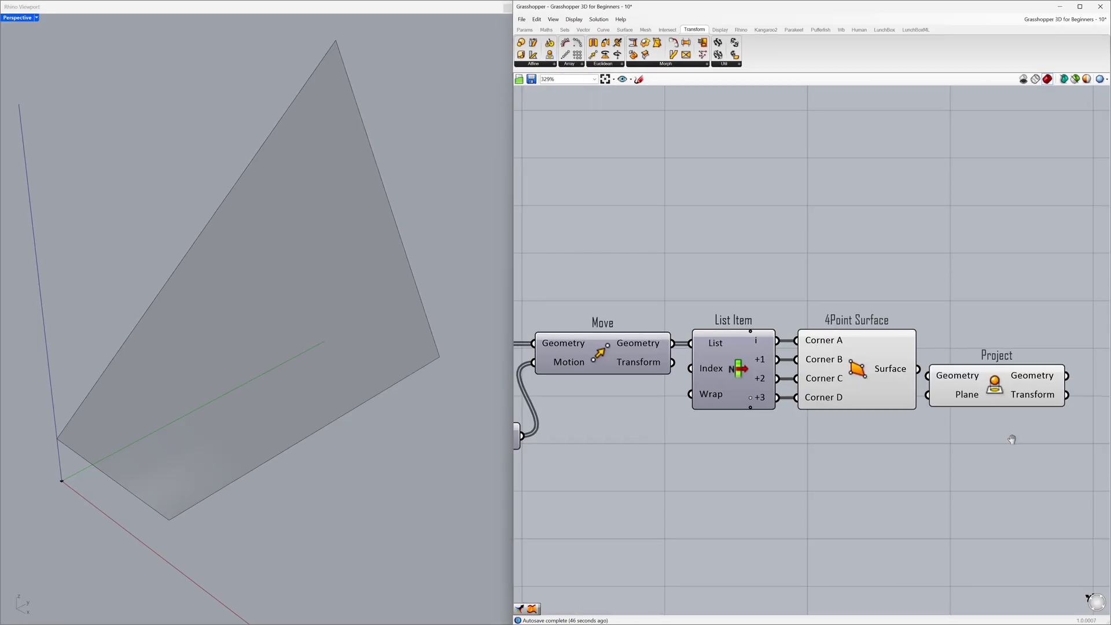
- Connect the Surface output of 4Point Surface to the Geometry input of Project
right_click_drag(1012, 436, 914, 442)
left_click_drag(866, 383, 882, 422)
left_click_drag(818, 368, 843, 409)
left_click(831, 415)
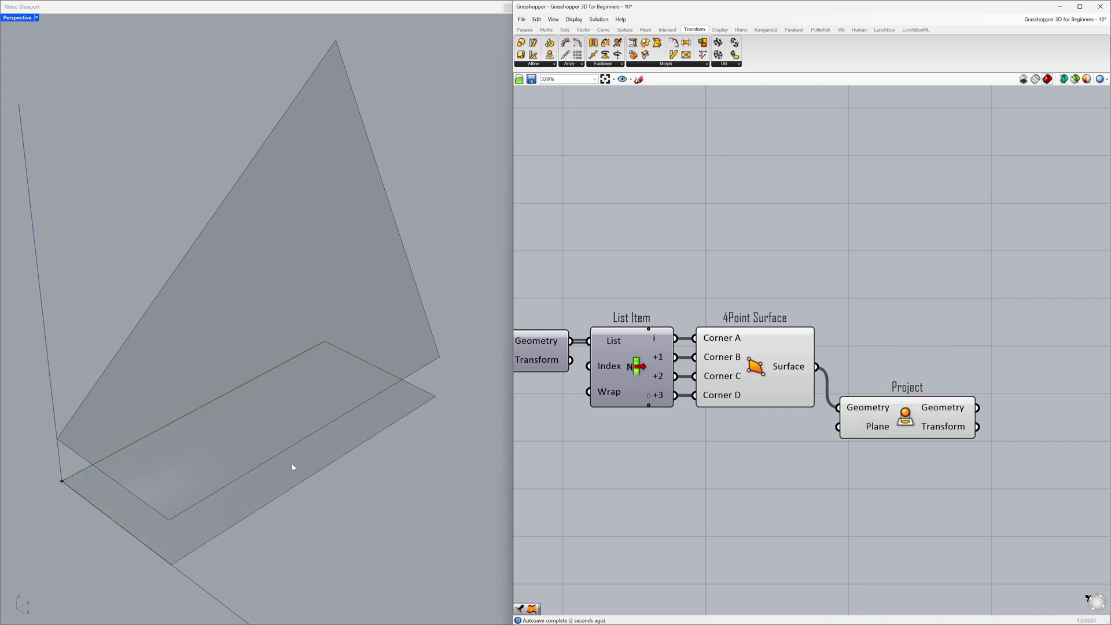
- Add a Curve parameter and connect the Surface output of 4Point Surface to it
right_click_drag(292, 468, 291, 432)
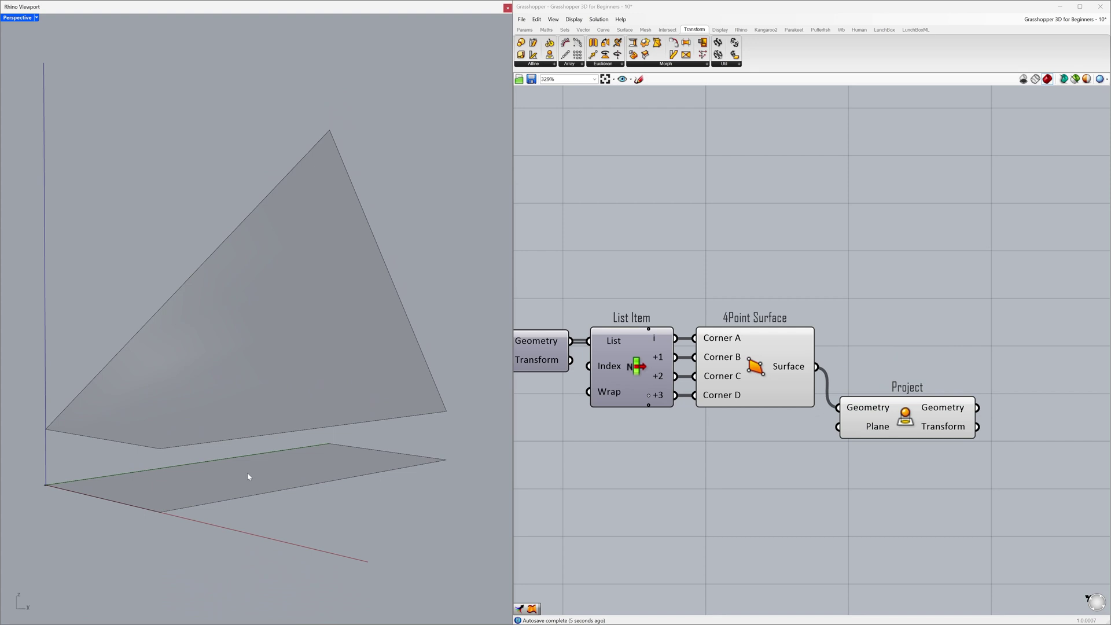
right_click_drag(238, 460, 239, 474)
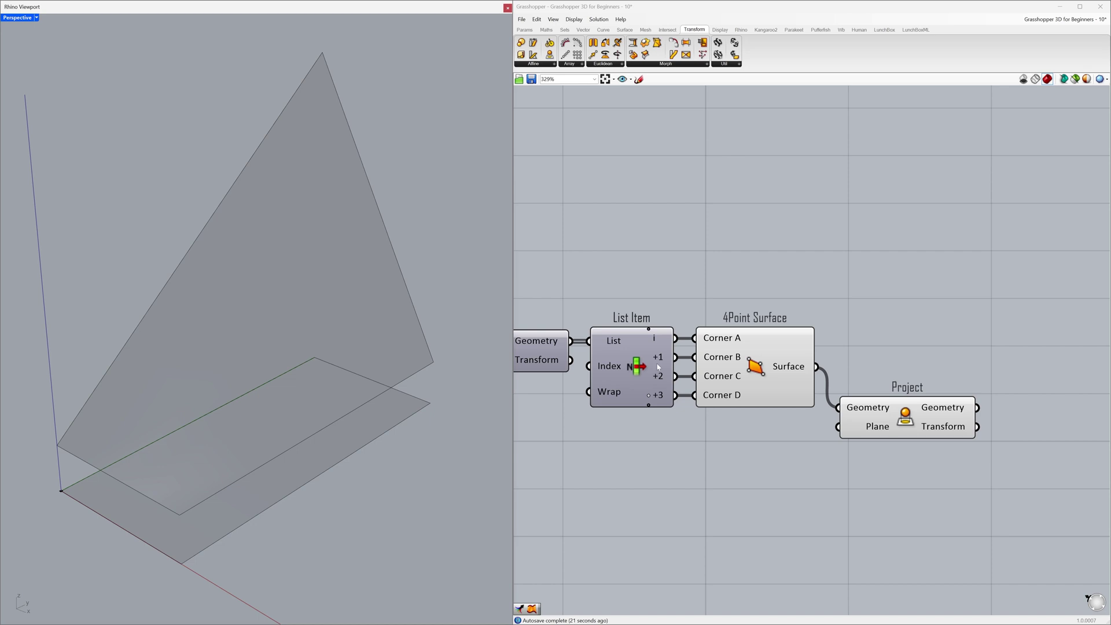
left_click(770, 361)
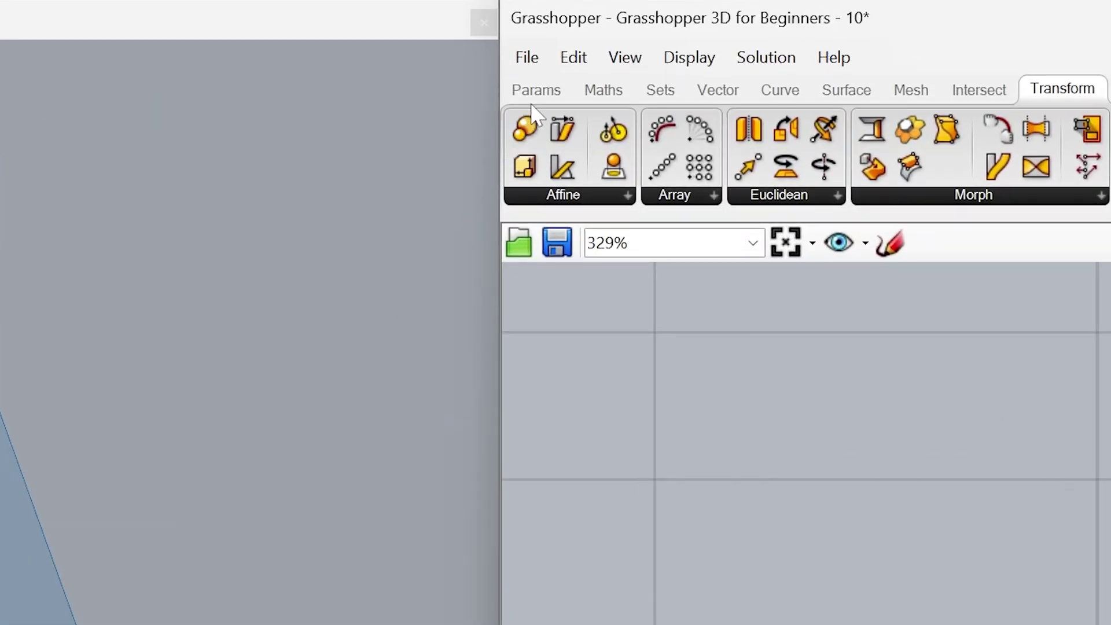
left_click(523, 32)
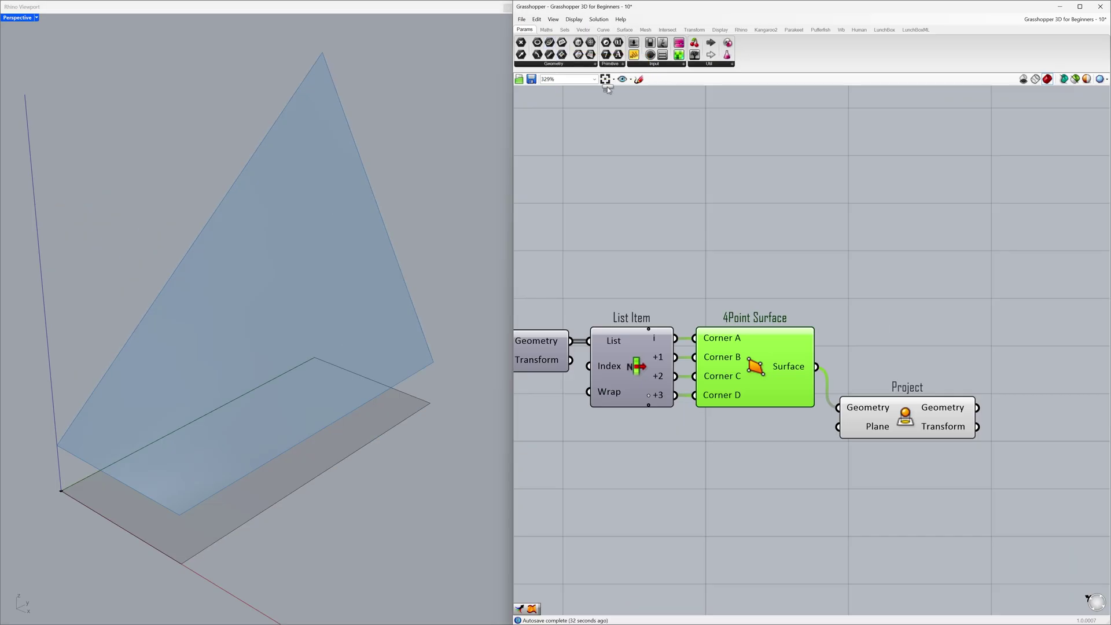
left_click_drag(716, 153, 868, 301)
left_click(856, 323)
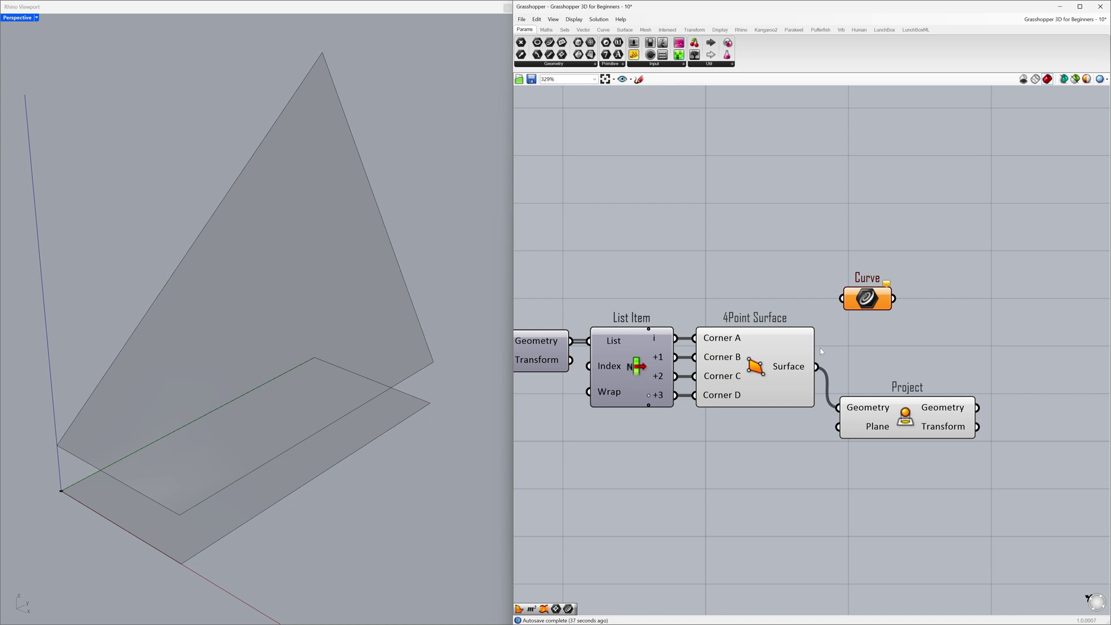
left_click_drag(816, 366, 859, 301)
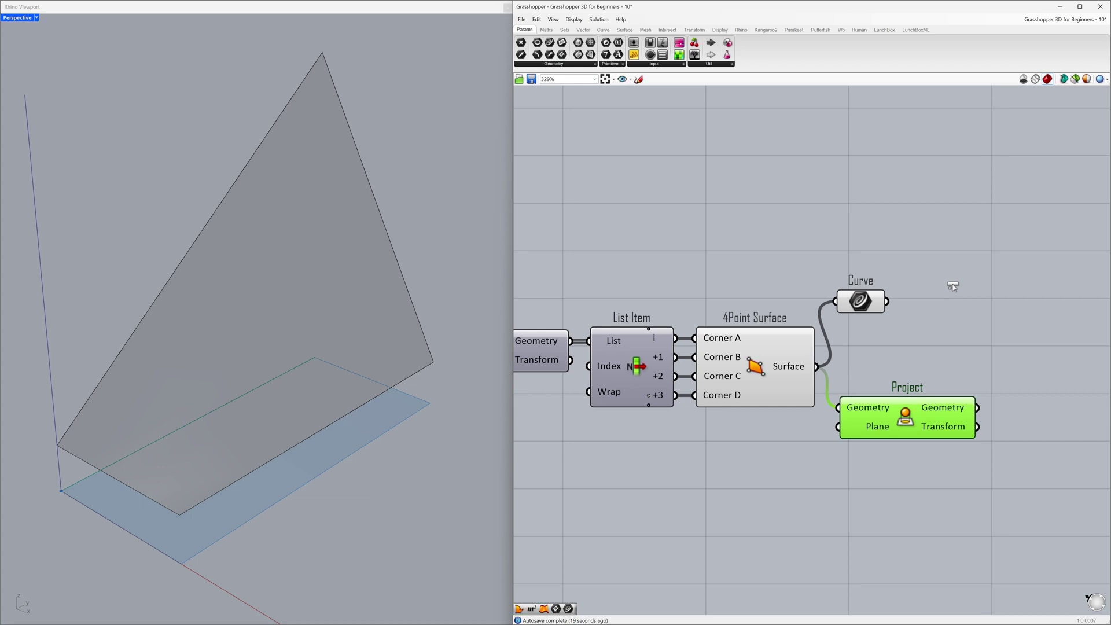
- Add a Rectangle parameter and connect the Geometry output of Project to it
left_click_drag(1007, 326, 1012, 335)
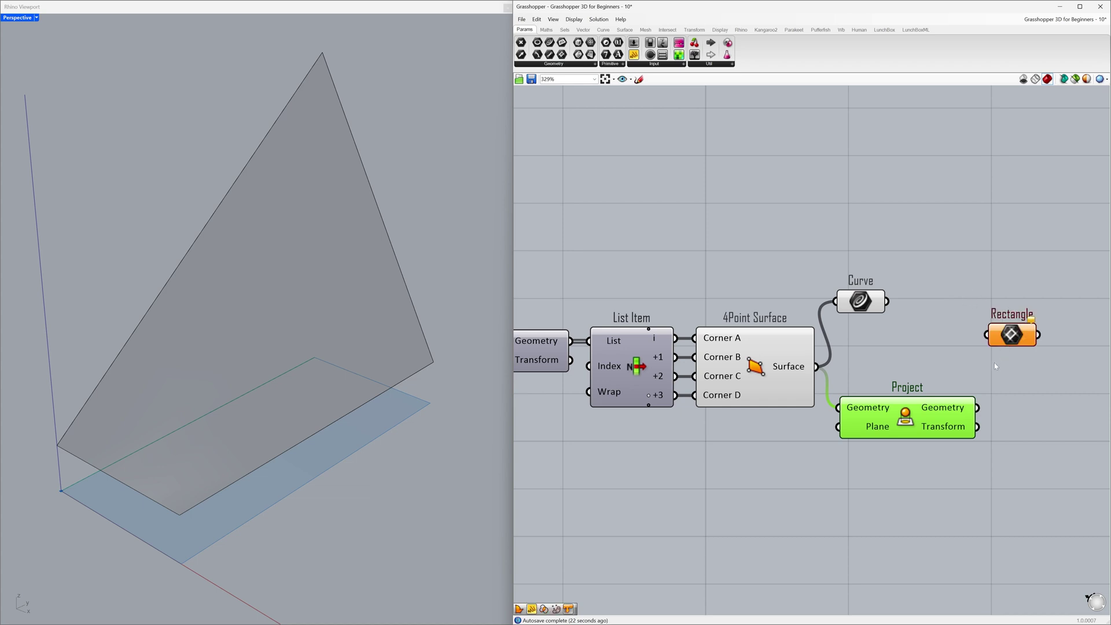
left_click(996, 366)
left_click_drag(977, 408, 981, 334)
left_click(1013, 335)
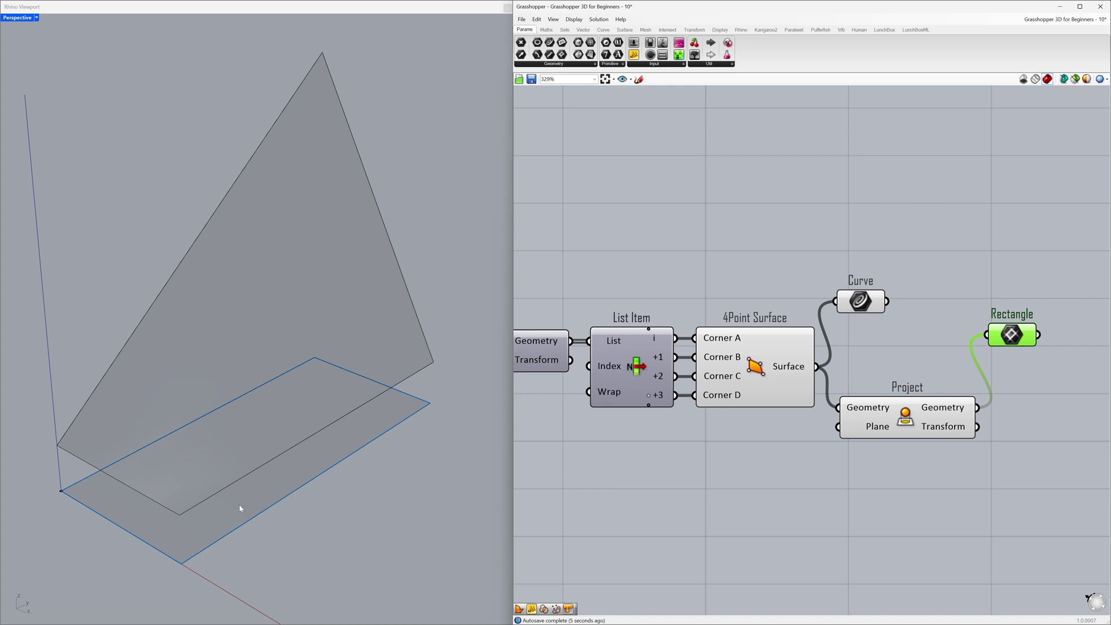
left_click(859, 302, "shift")
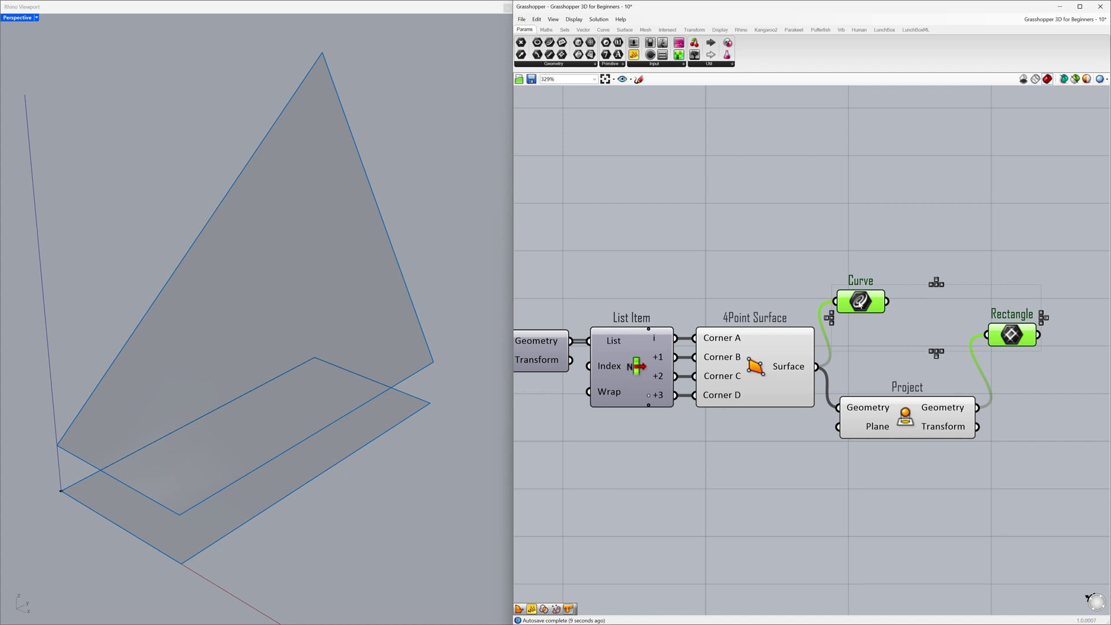
left_click(916, 324)
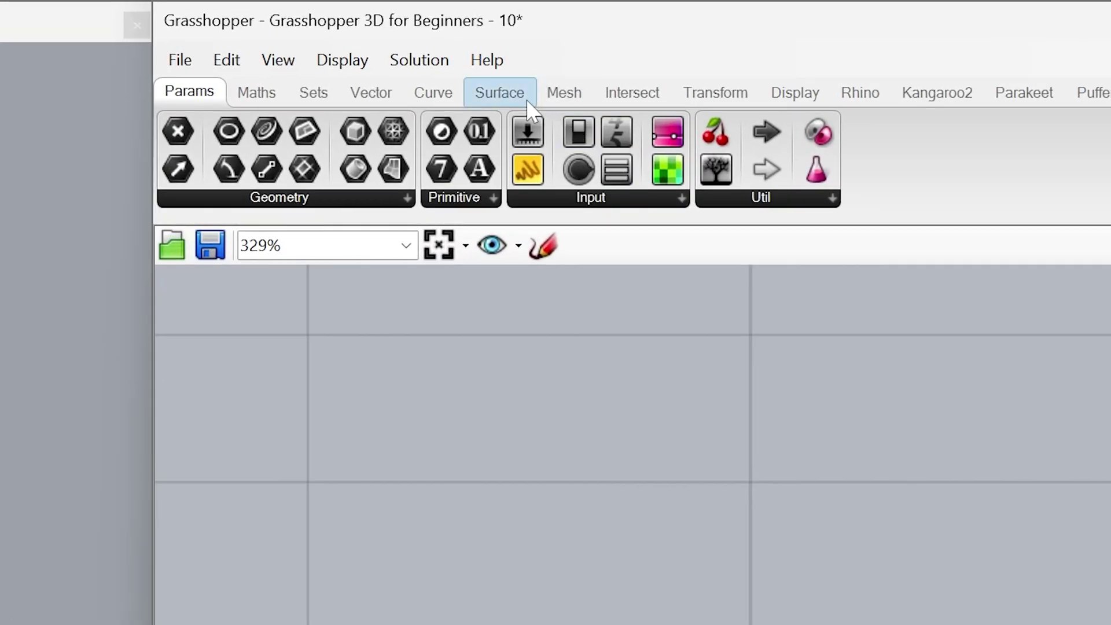
- Add a Loft component after the Curve and Rectangle parameters
left_click(526, 99)
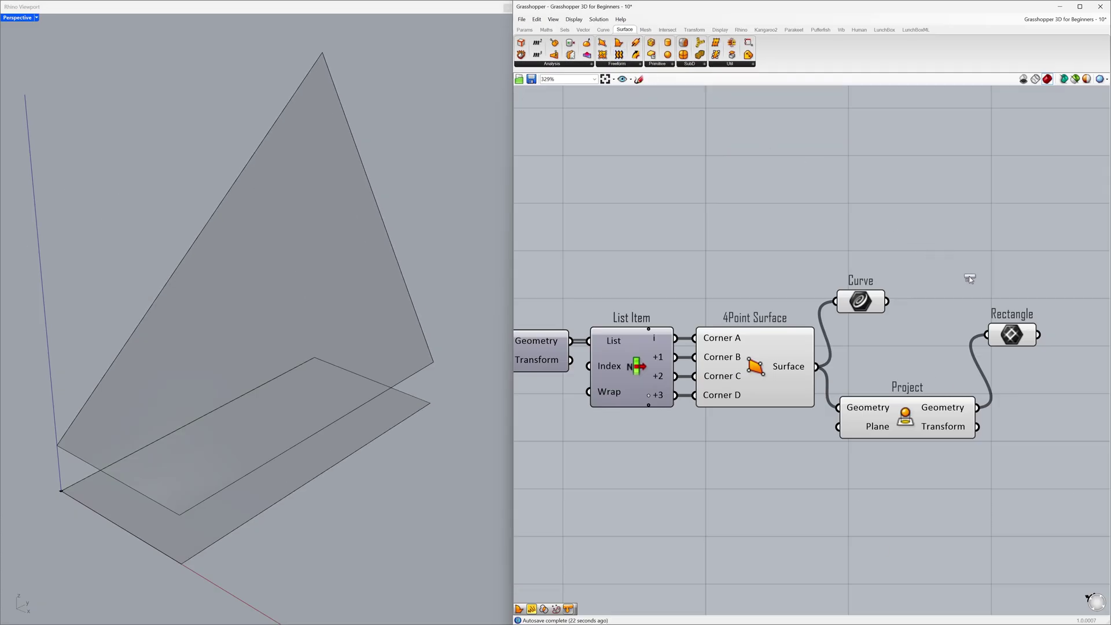
left_click_drag(969, 279, 970, 280)
right_click_drag(955, 318, 799, 321)
left_click_drag(796, 289, 943, 291)
left_click(894, 297)
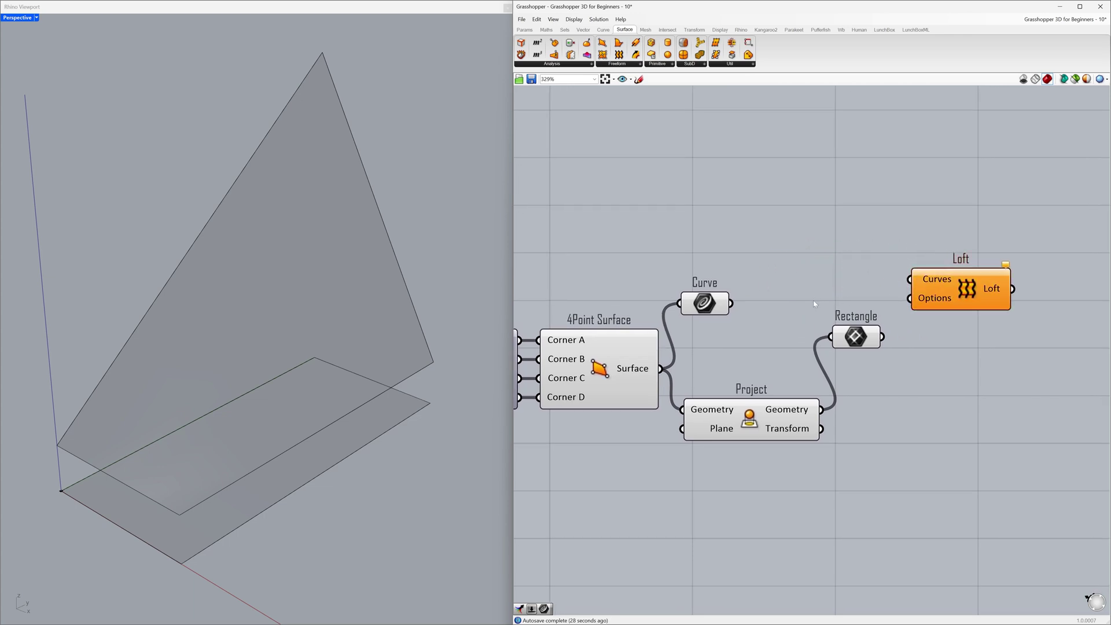
- Connect both the Curve and the Rectangle parameters to the Curves input of Loft
left_click_drag(731, 303, 910, 279)
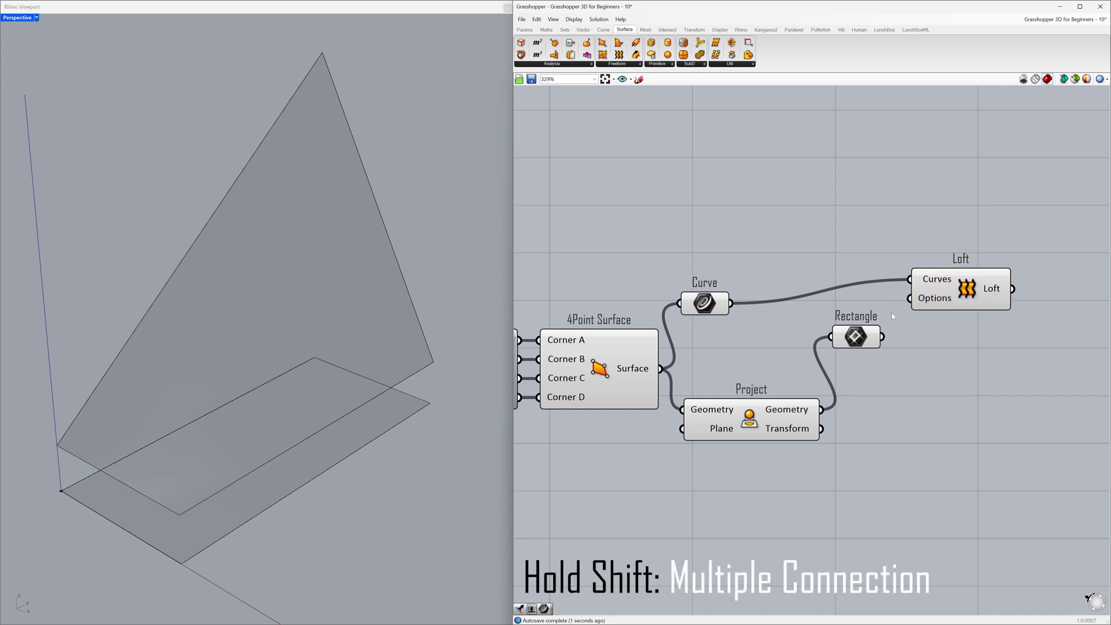
left_click_drag(884, 337, 953, 310, "shift")
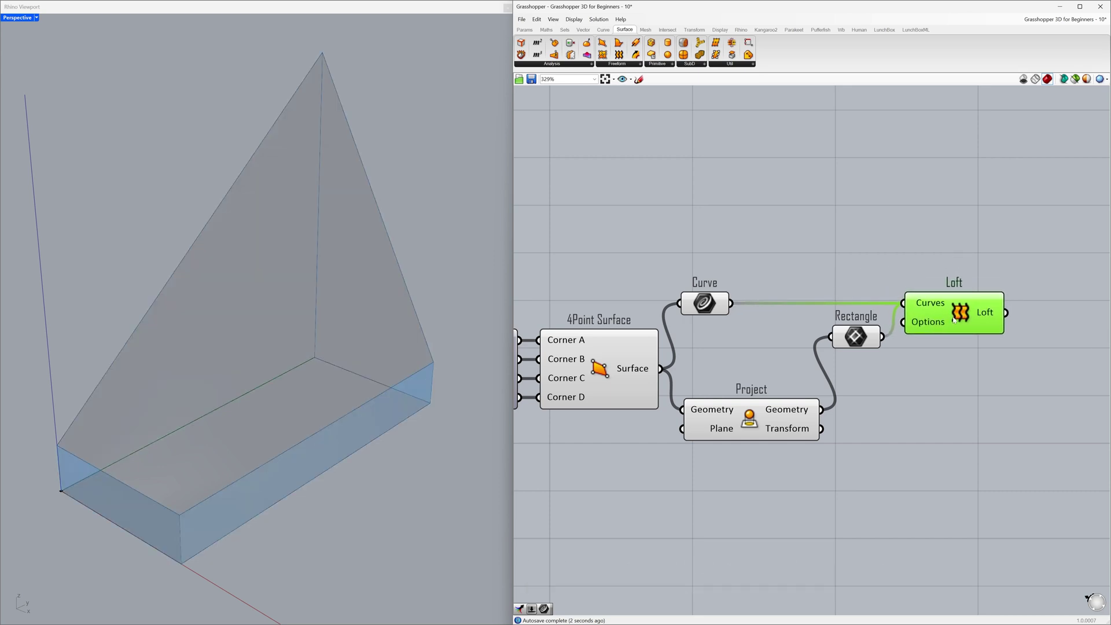
left_click(934, 359)
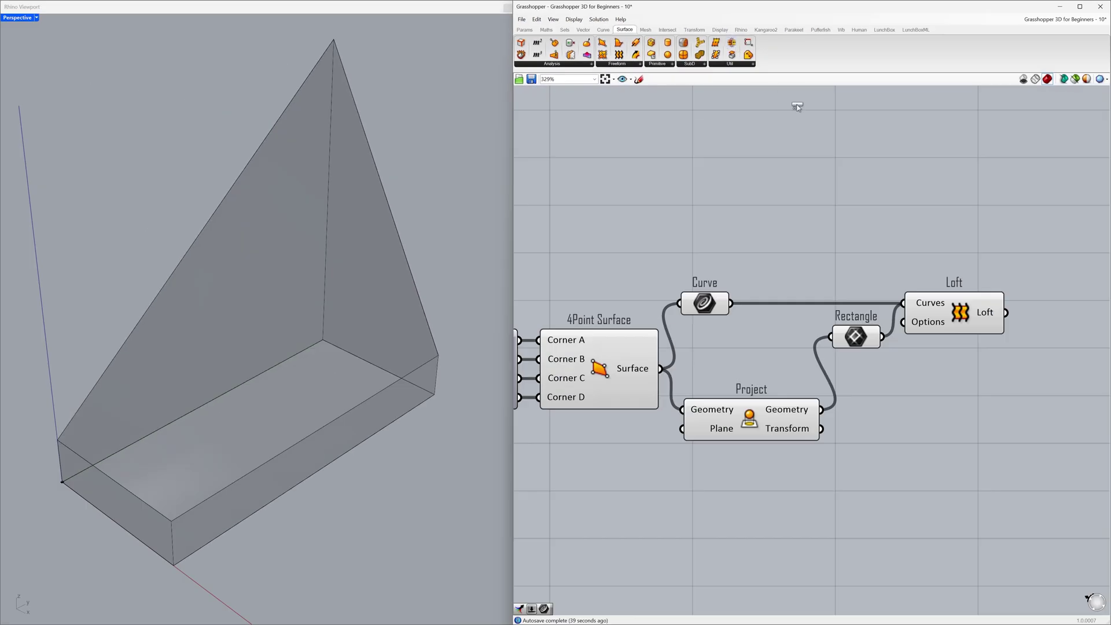
- Add a Brep Join component after the Loft component
left_click_drag(989, 331, 1018, 380)
mouse_move(1004, 384)
right_mouse_down()
mouse_move(976, 381)
mouse_move(989, 382)
right_mouse_up()
left_click_drag(995, 384, 1034, 377)
left_click(960, 374)
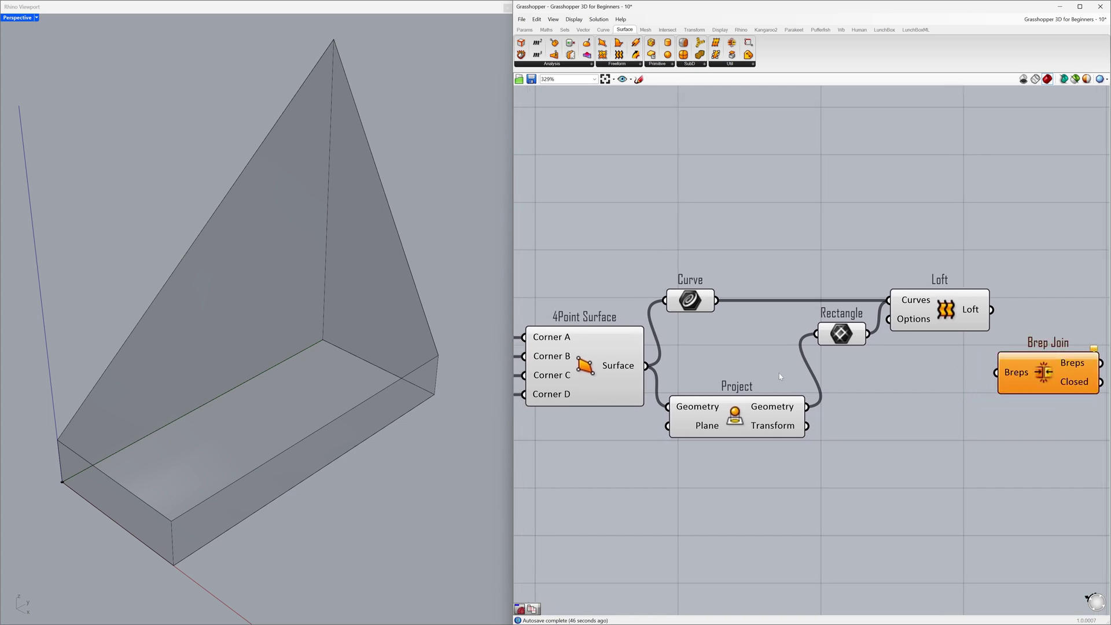
- Connect the 4Point Surface, Loft and Project Geometry outputs together to the Breps input of Brep Join
left_click_drag(645, 365, 1004, 371)
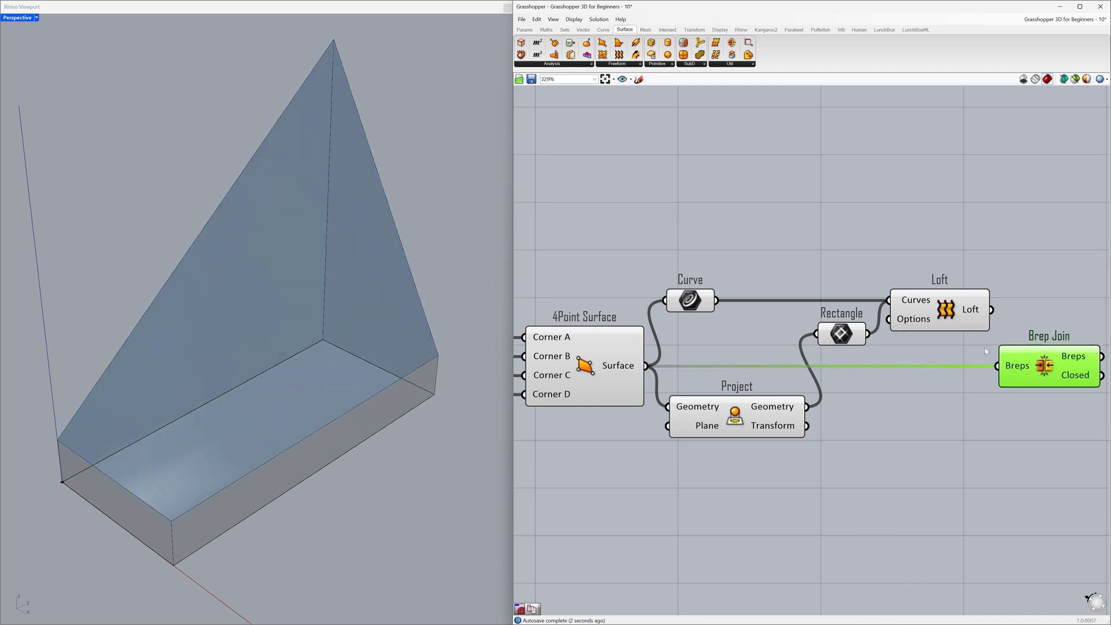
mouse_move(990, 310)
left_mouse_down()
mouse_move(978, 342)
mouse_move(995, 366)
left_mouse_up()
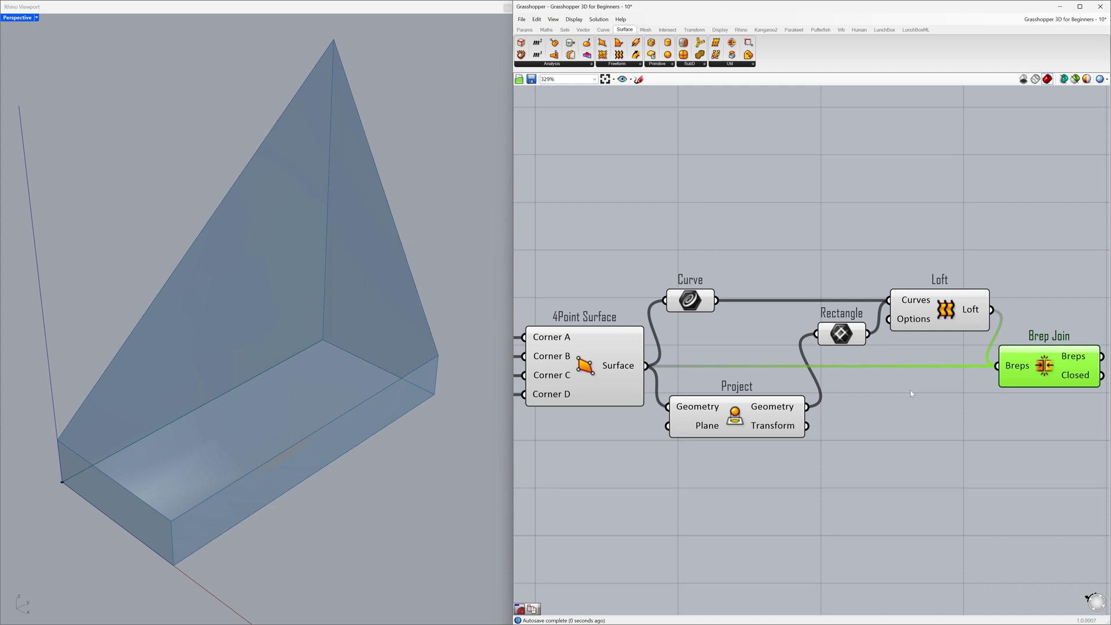
left_click_drag(807, 406, 990, 367)
mouse_move(1019, 371)
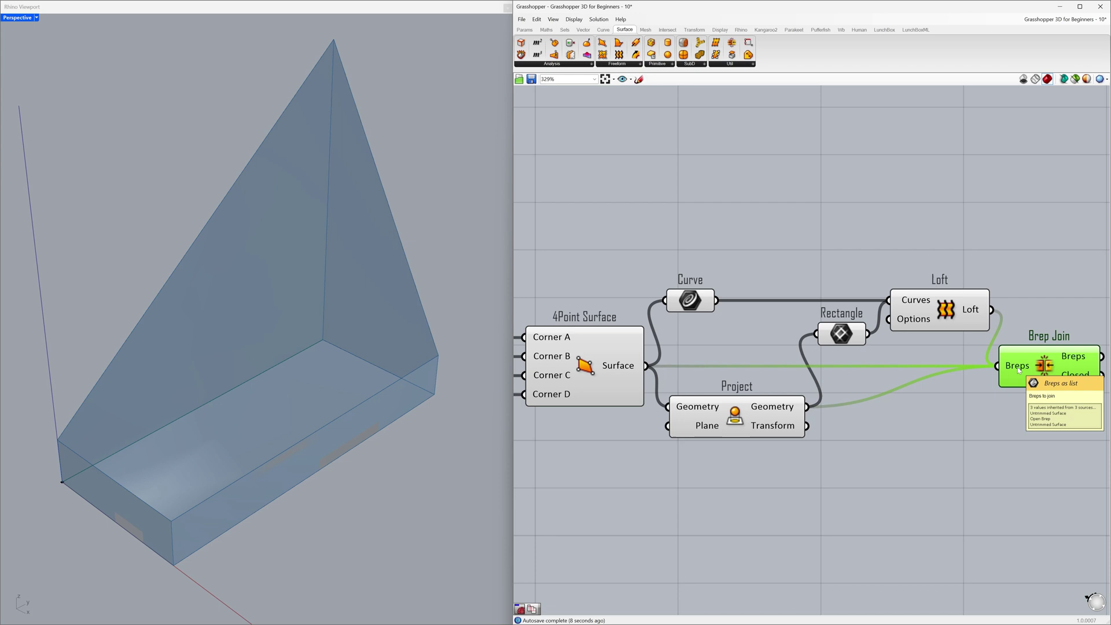
mouse_move(1069, 362)
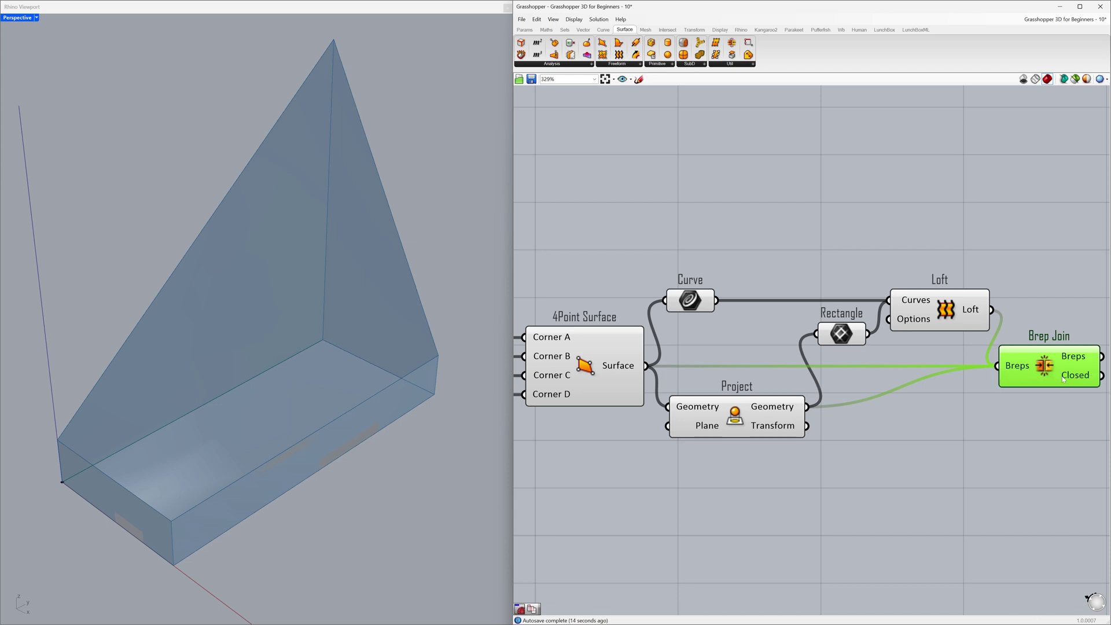
- Disable the preview of the 4Point Surface, Curve, Project, Rectangle and Loft components together
left_click(1053, 400)
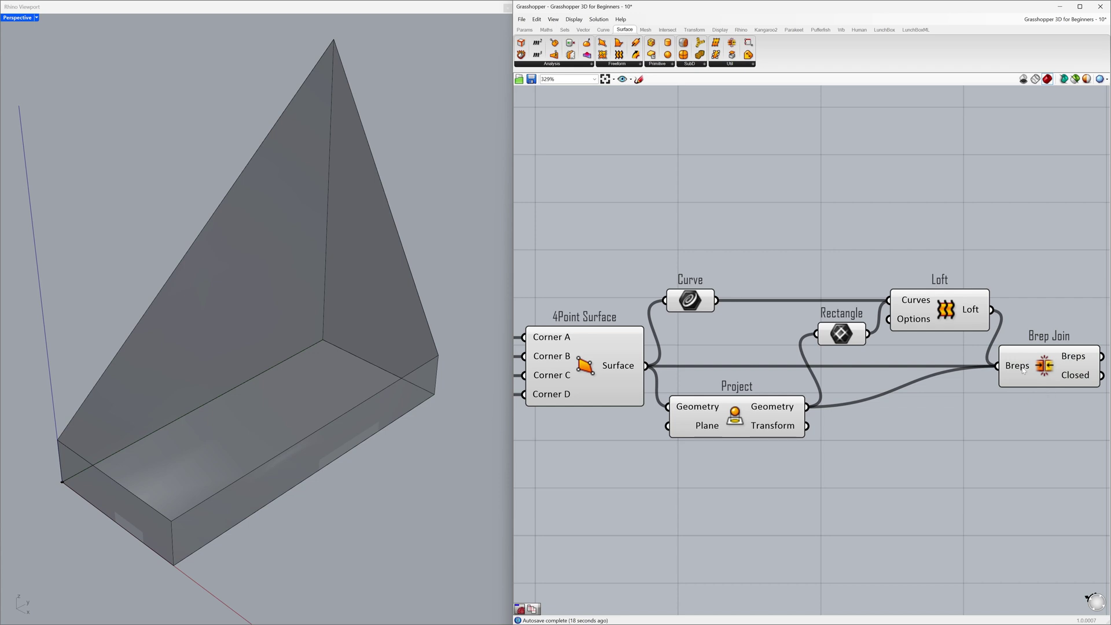
left_click_drag(950, 236, 606, 452)
key("ctrl+q")
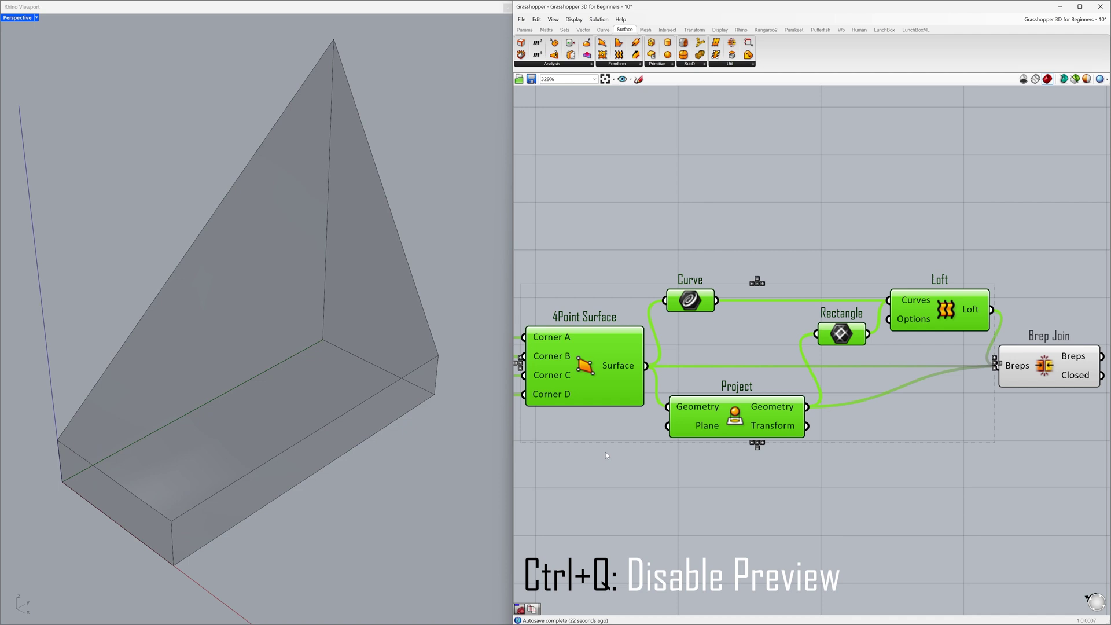
- Duplicate the Rectangle parameter with its Project connection, place the copy below Project and enable the copy's preview
right_click_drag(272, 442, 274, 371)
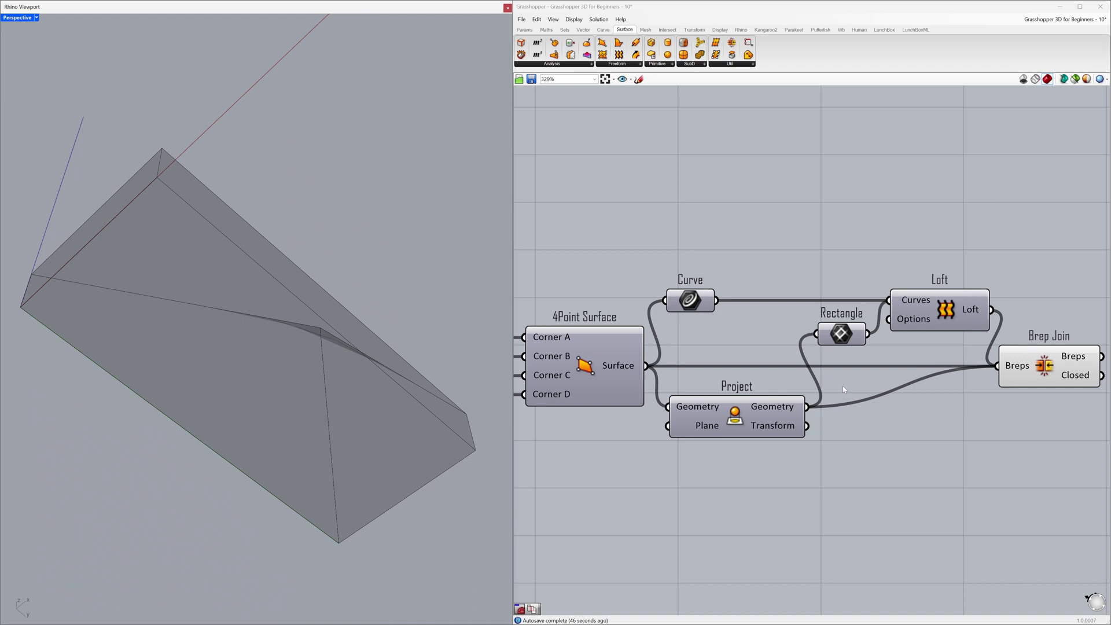
left_click(842, 335)
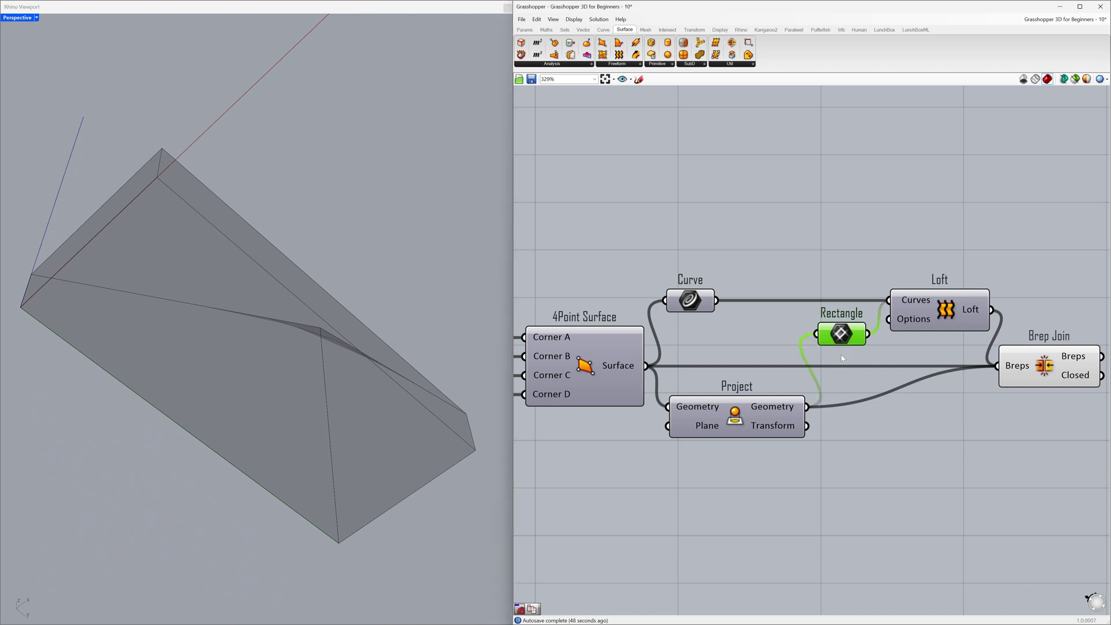
left_click_drag(841, 337, 852, 475, "alt")
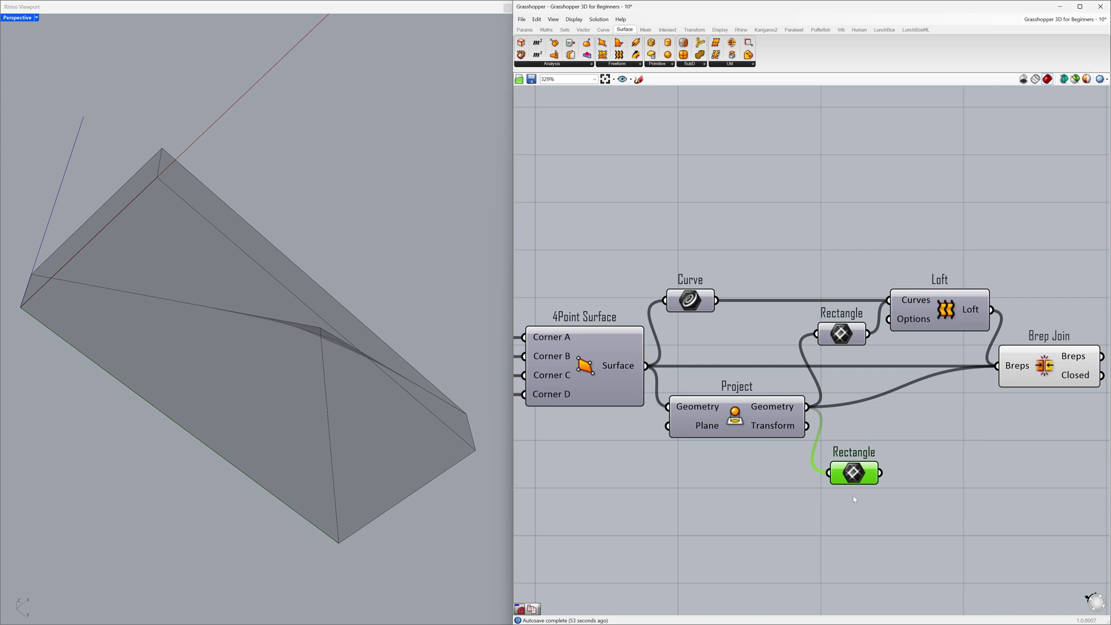
left_click(853, 496)
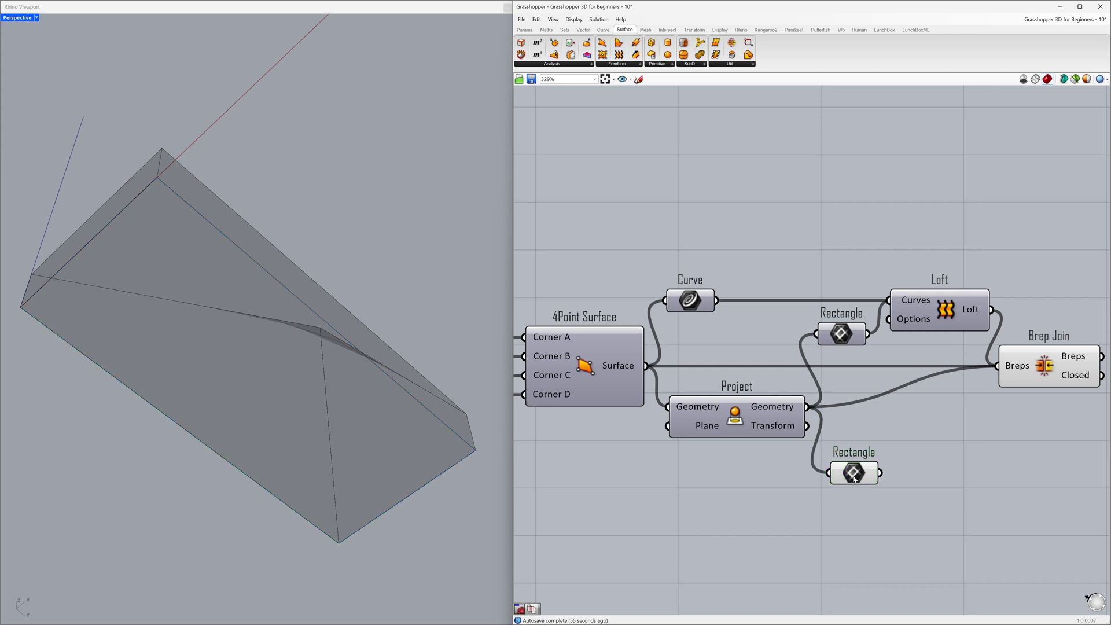
left_click(854, 473)
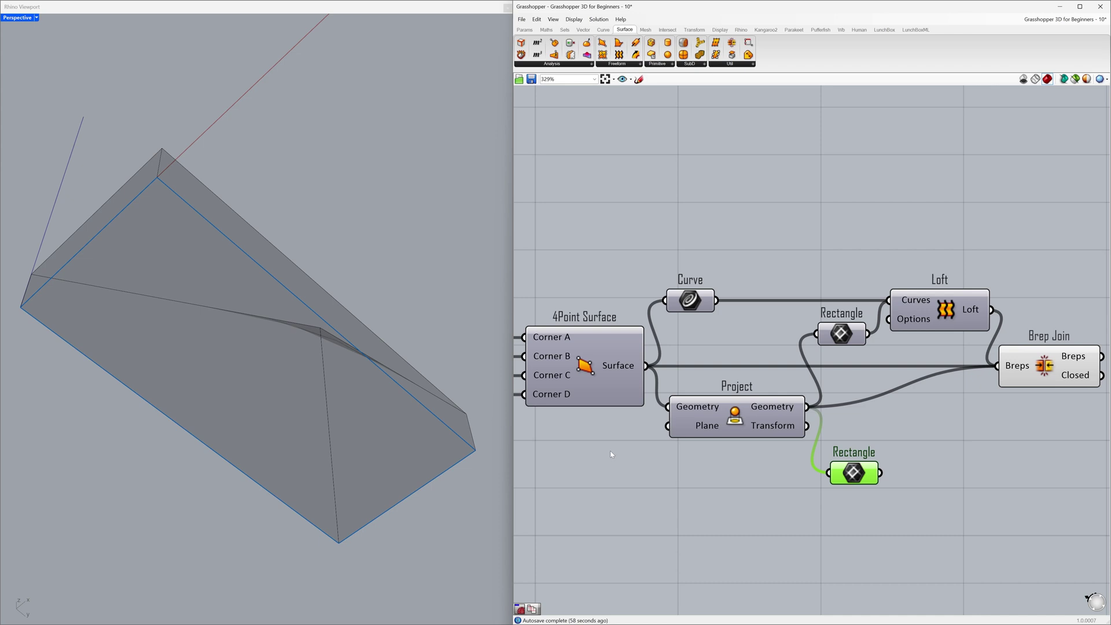
left_click(926, 484)
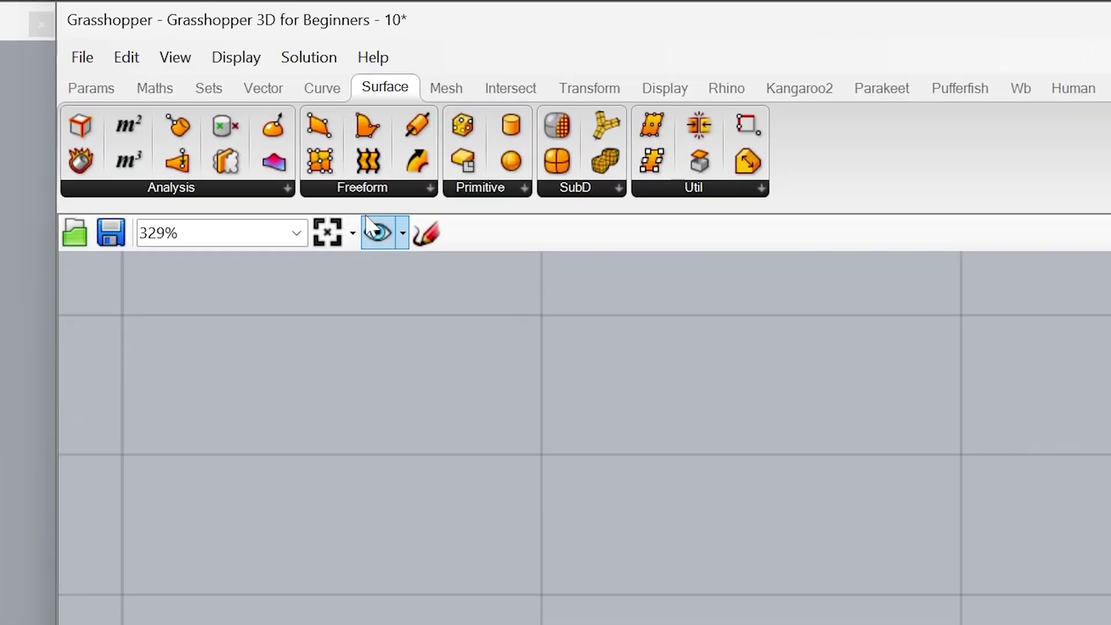
- Add an Offset Curve component beside the duplicated Rectangle parameter
left_click(299, 106)
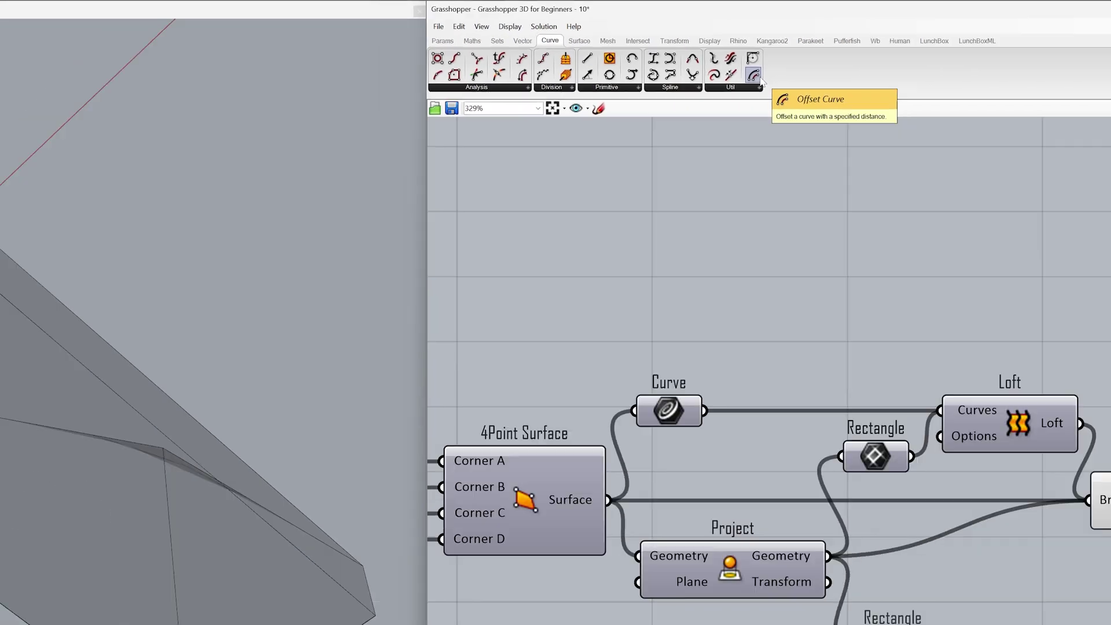
left_click_drag(777, 184, 952, 417)
left_click_drag(812, 130, 951, 522)
scroll(951, 522, "down", 2)
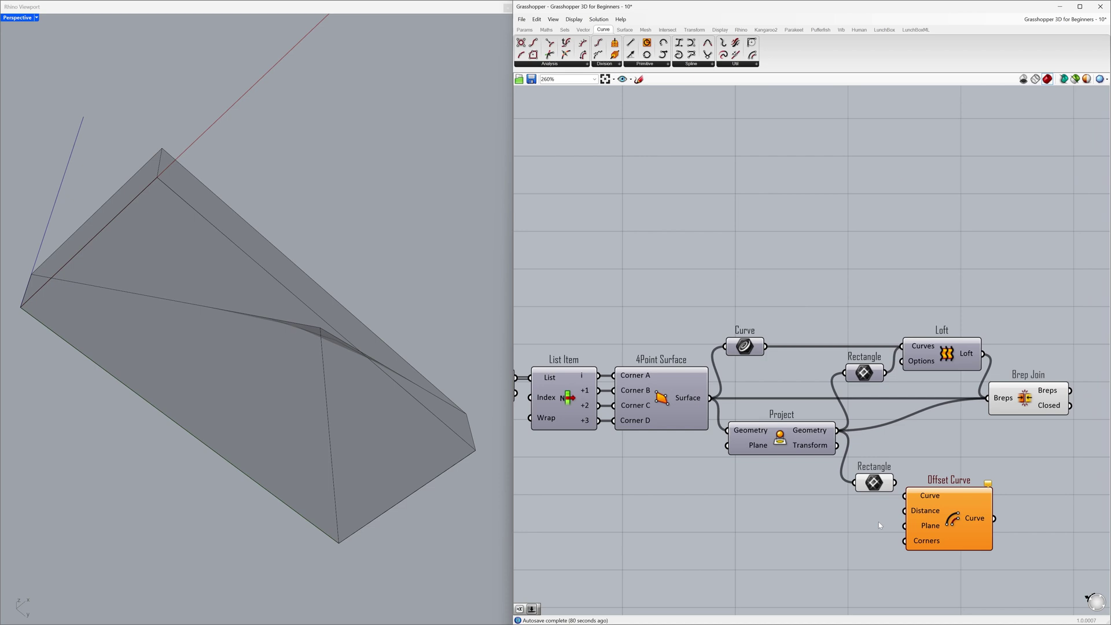
- Feed the duplicated Rectangle parameter into Offset Curve's Curve input and connect a new number slider of 20 to its Distance input
left_click_drag(895, 482, 936, 515)
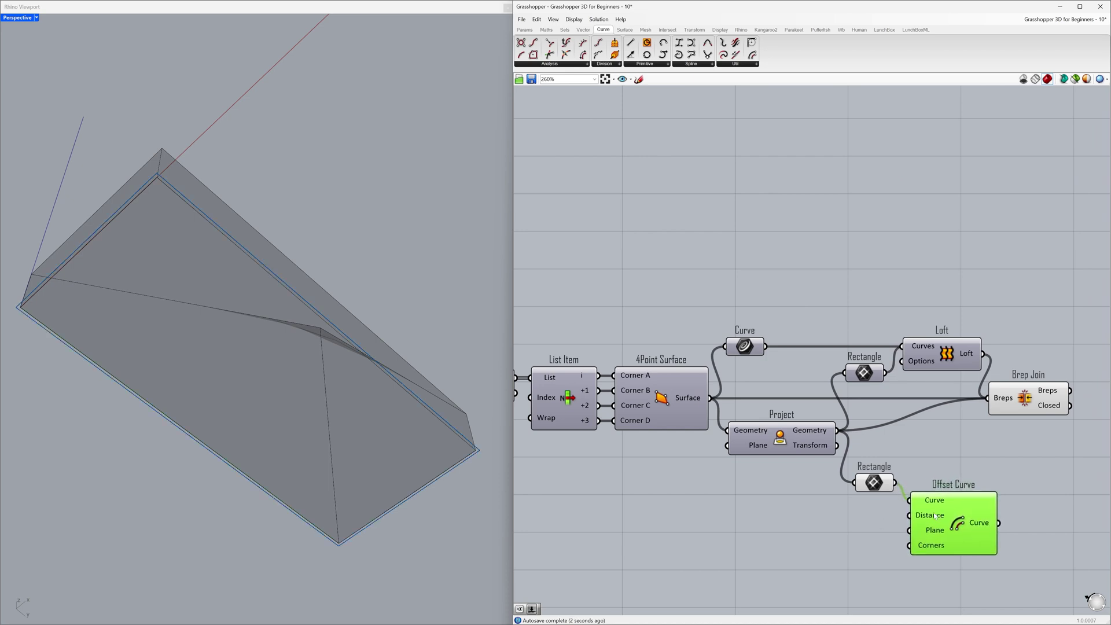
left_click(852, 525)
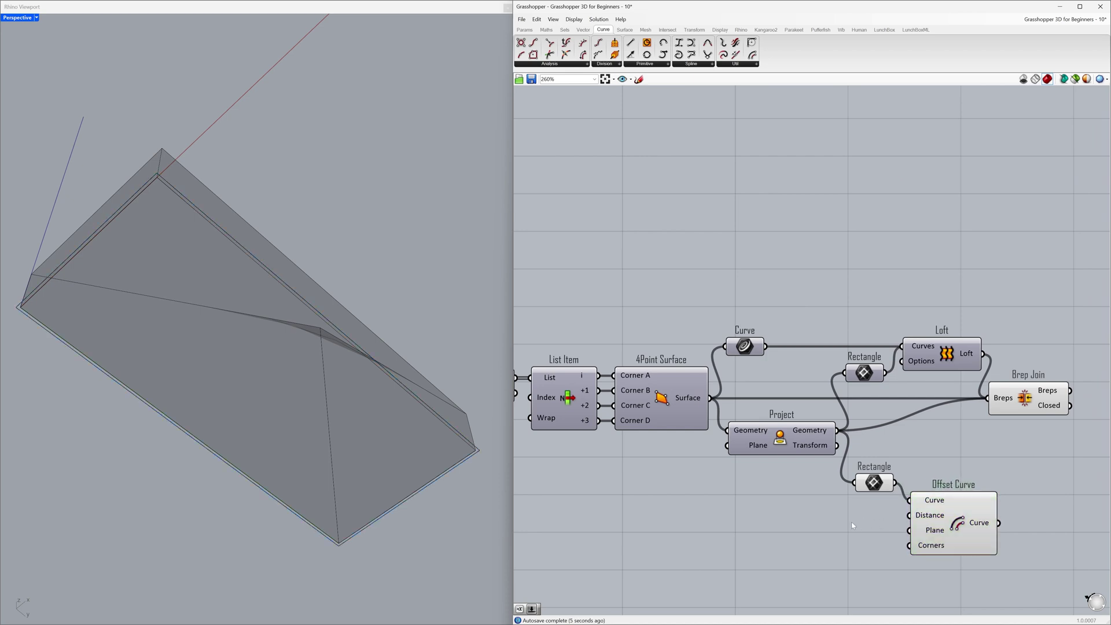
double_click(782, 522)
type("20")
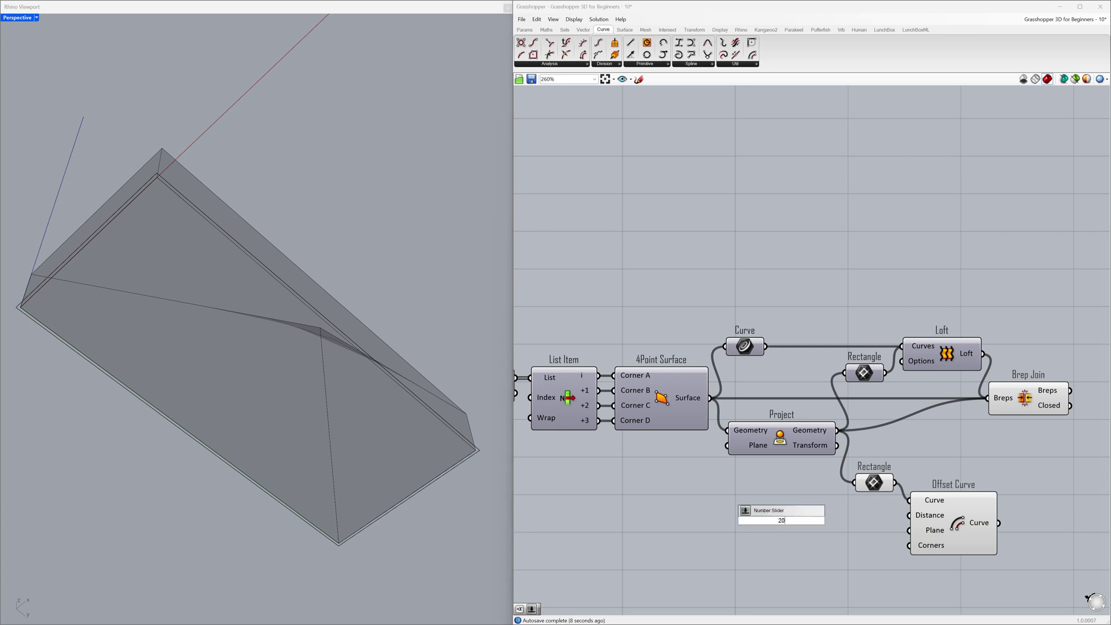
key("Return")
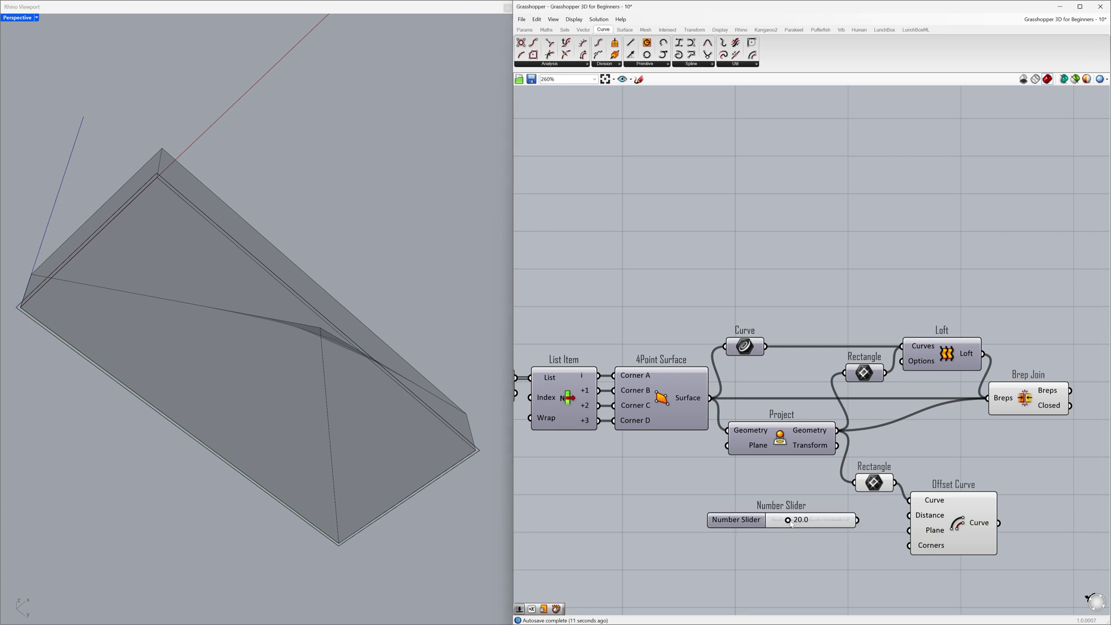
left_click_drag(857, 520, 910, 515)
left_click_drag(839, 523, 727, 517)
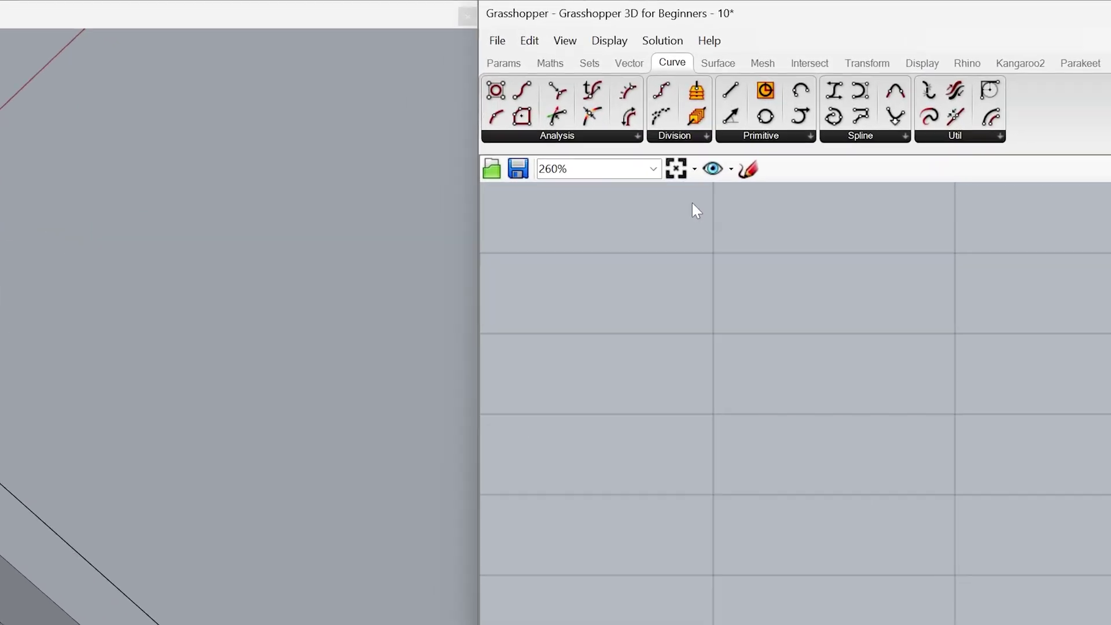
- Insert a Negative component between the number slider and Offset Curve's Distance input, and set the slider to 20.0
left_click(567, 78)
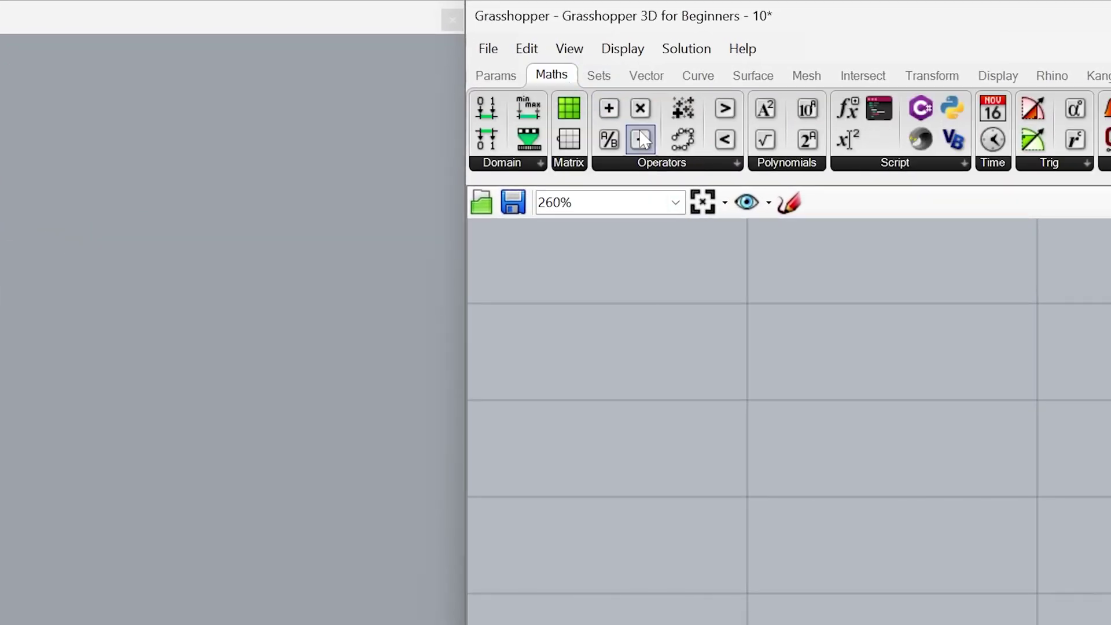
left_click(710, 164)
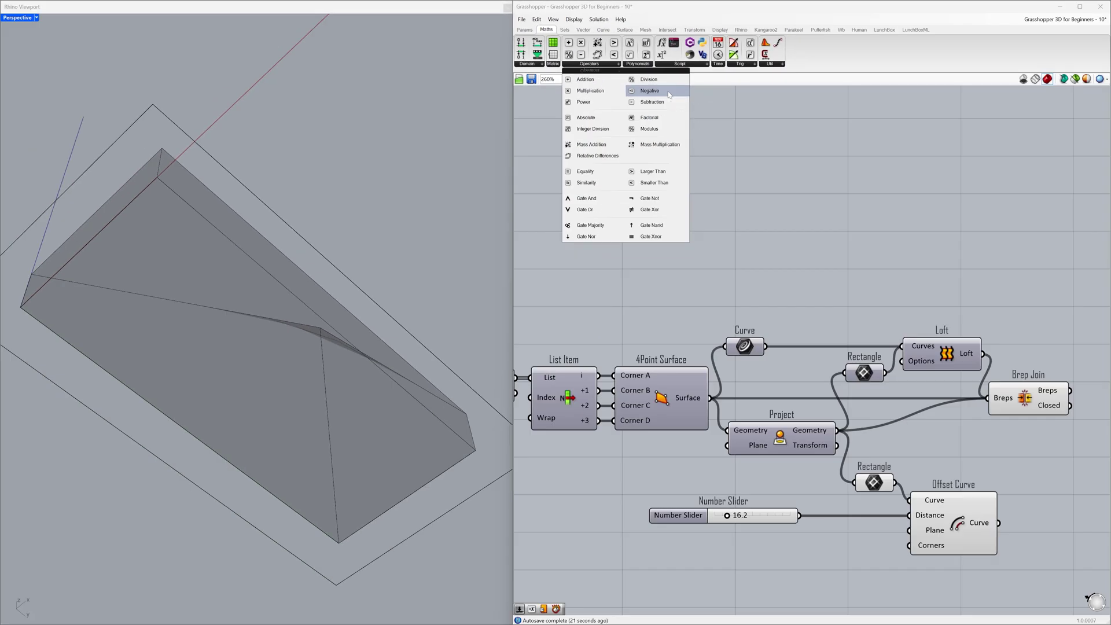
left_click_drag(846, 491, 825, 514)
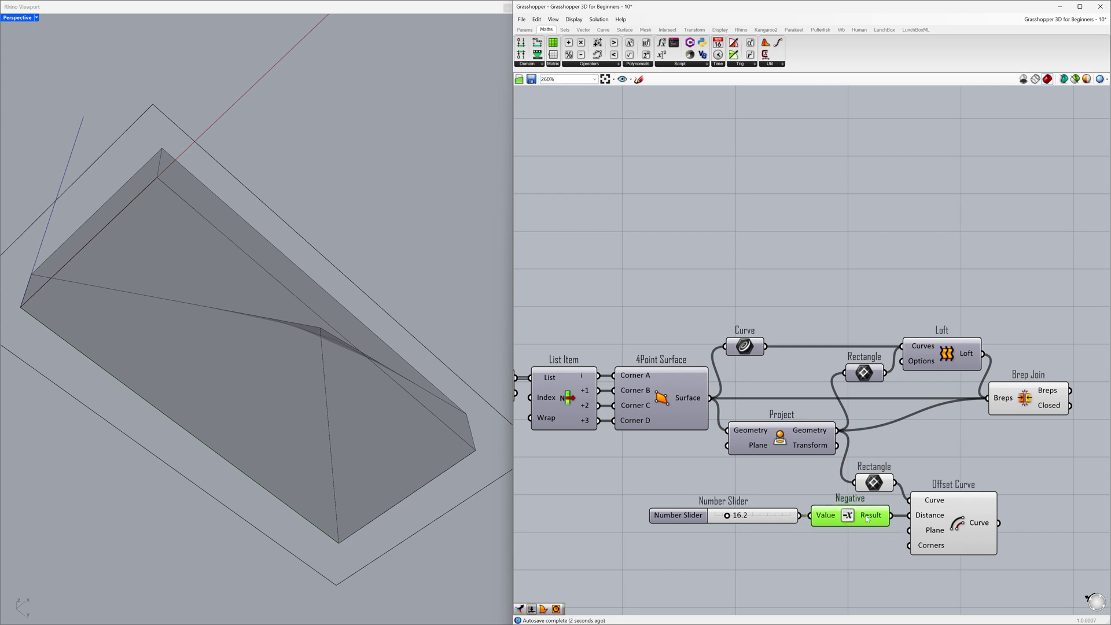
left_click_drag(895, 519, 909, 515)
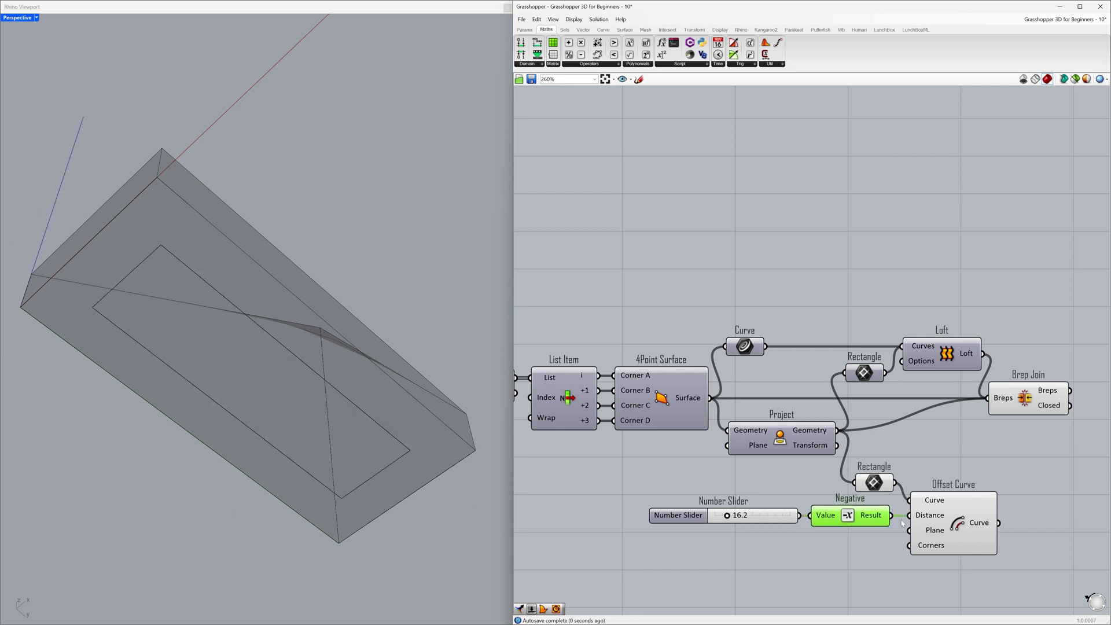
left_click(900, 525)
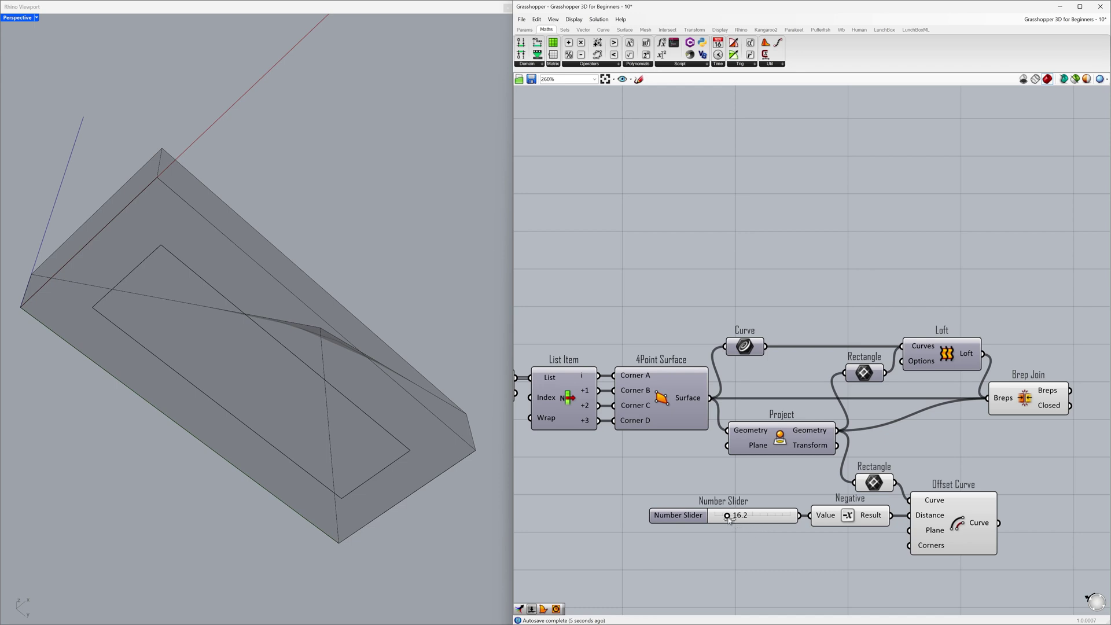
left_click_drag(727, 515, 730, 516)
- Add a Box Rectangle component beside Offset Curve and connect the offset curve to its Rectangle input
right_click_drag(336, 291, 270, 317)
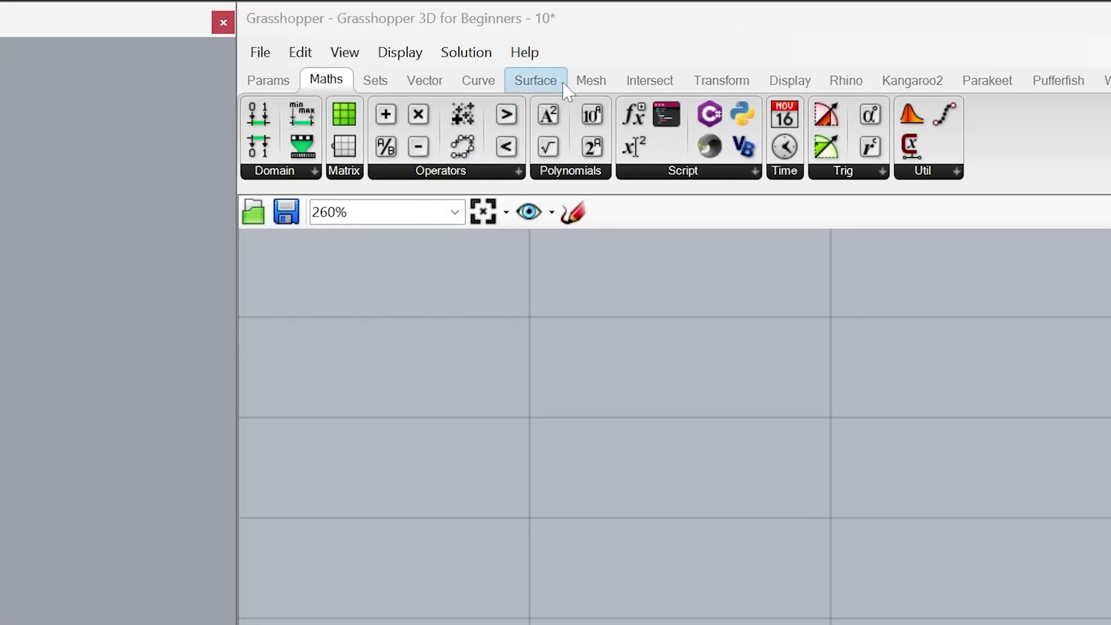
left_click(566, 86)
left_click(650, 169)
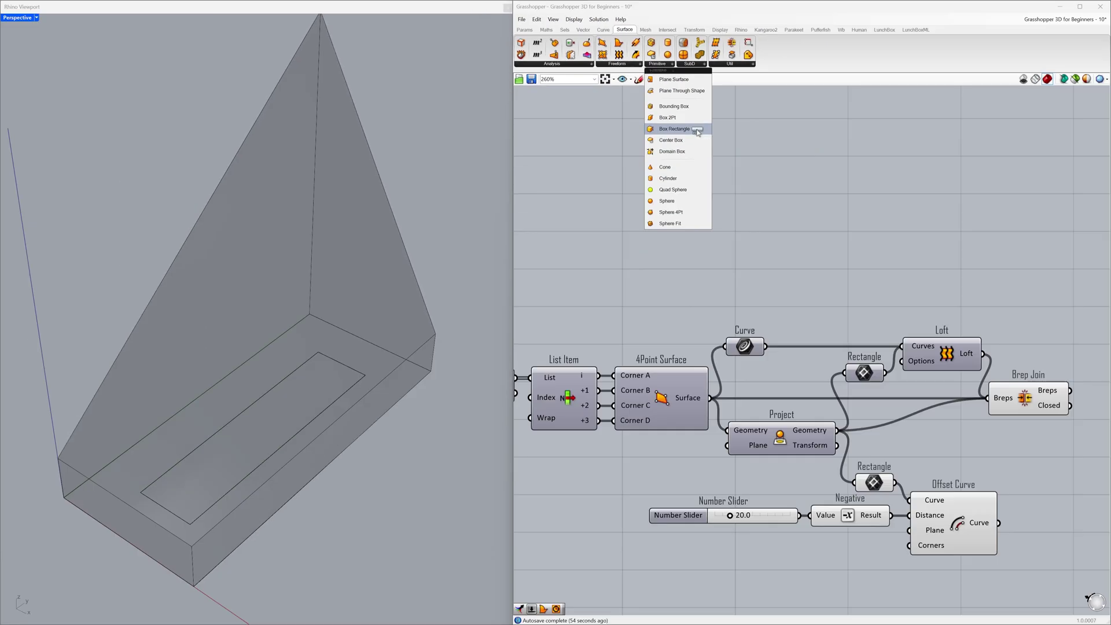
left_click(727, 346)
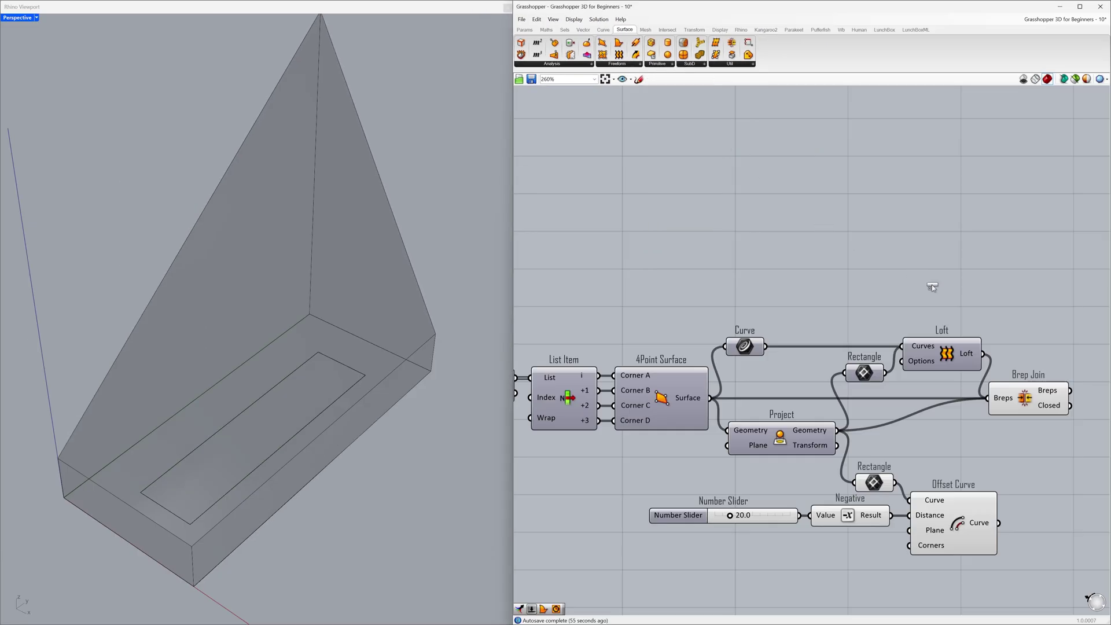
left_click(1058, 522)
right_click_drag(1028, 478, 982, 327)
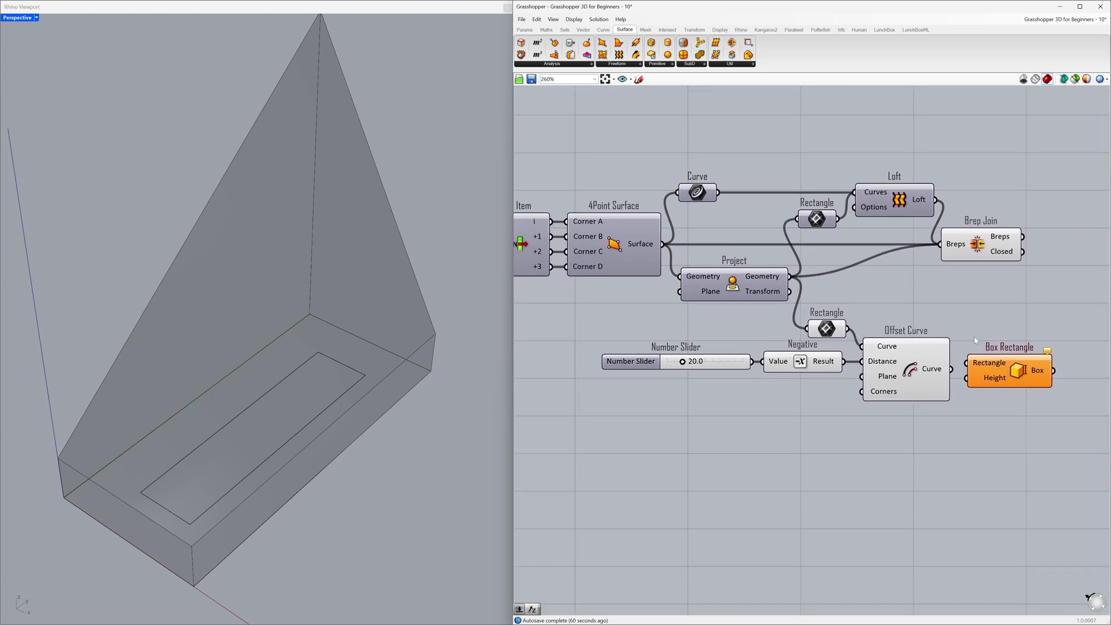
left_click_drag(952, 369, 989, 379)
left_click(984, 399)
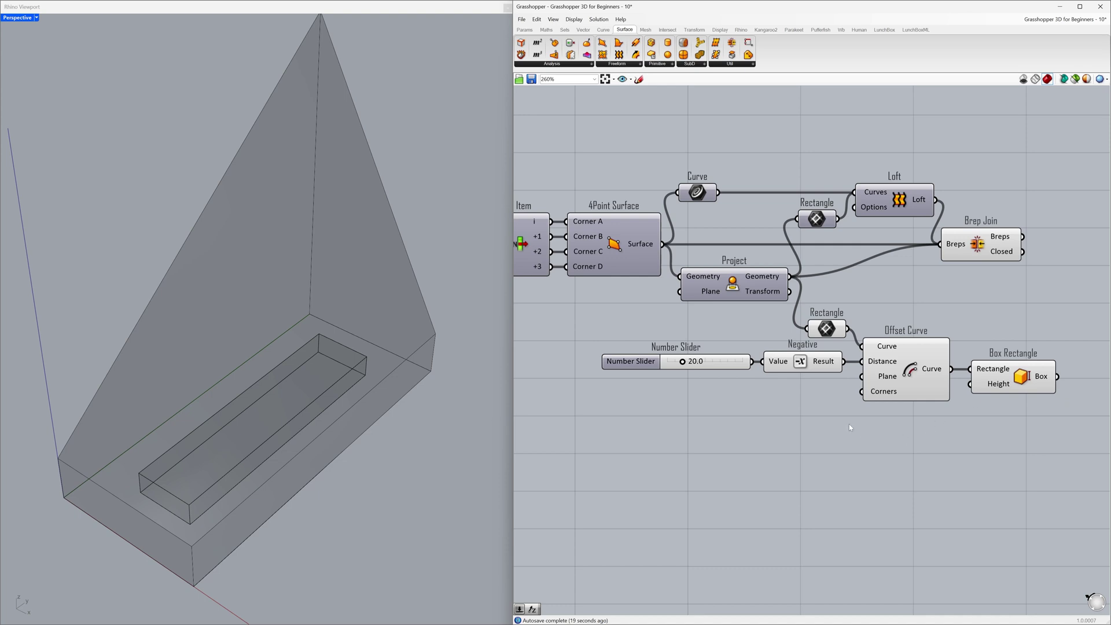
- Connect the number slider feeding Merge's D4 input to Box Rectangle's Height input, placing the slider lower, then try a larger value and undo it
scroll(839, 420, "down", 3)
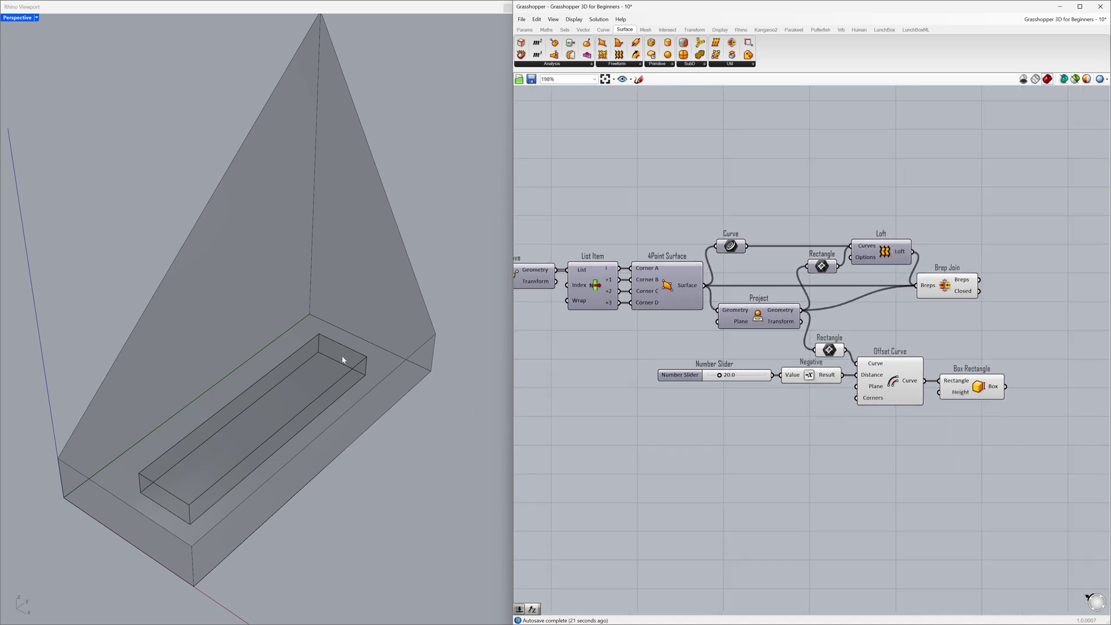
right_click_drag(342, 360, 342, 372)
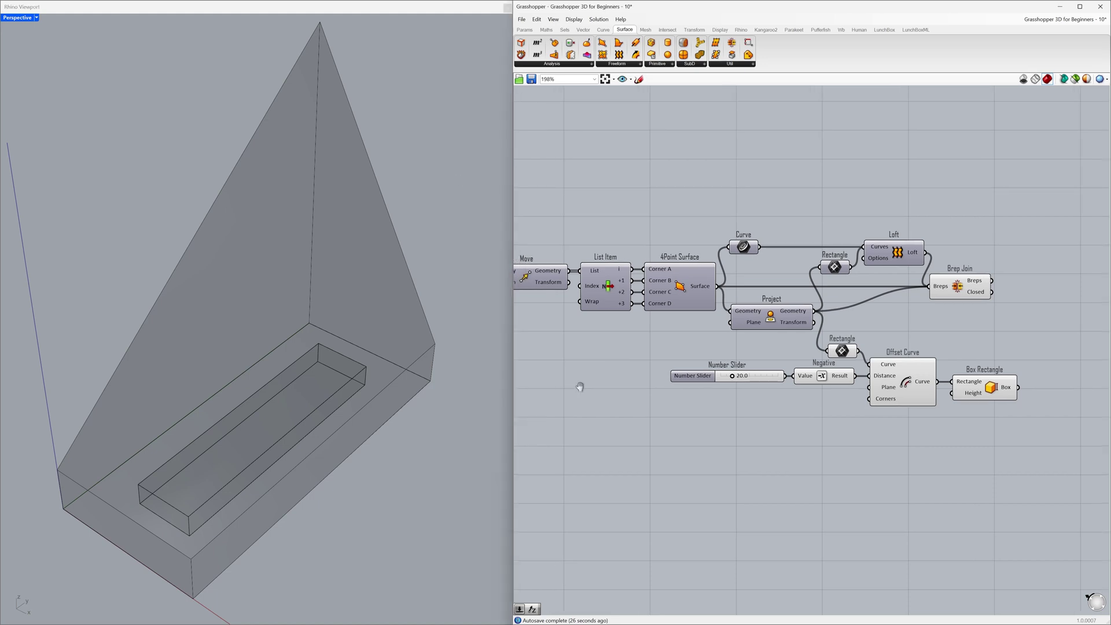
right_click_drag(580, 384, 881, 378)
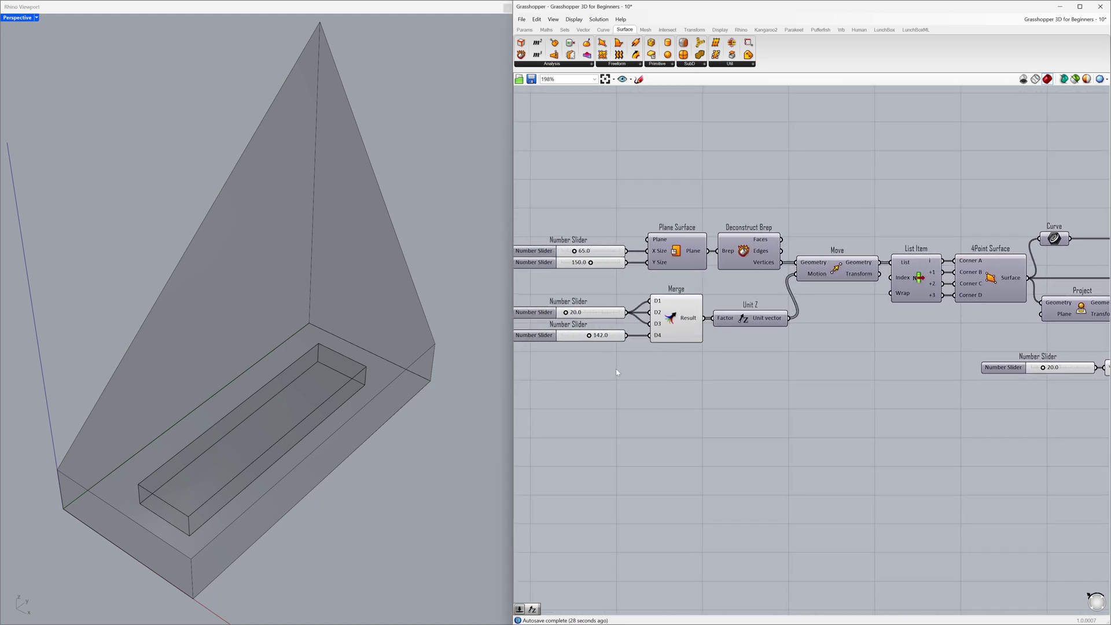
left_click_drag(570, 340, 574, 392)
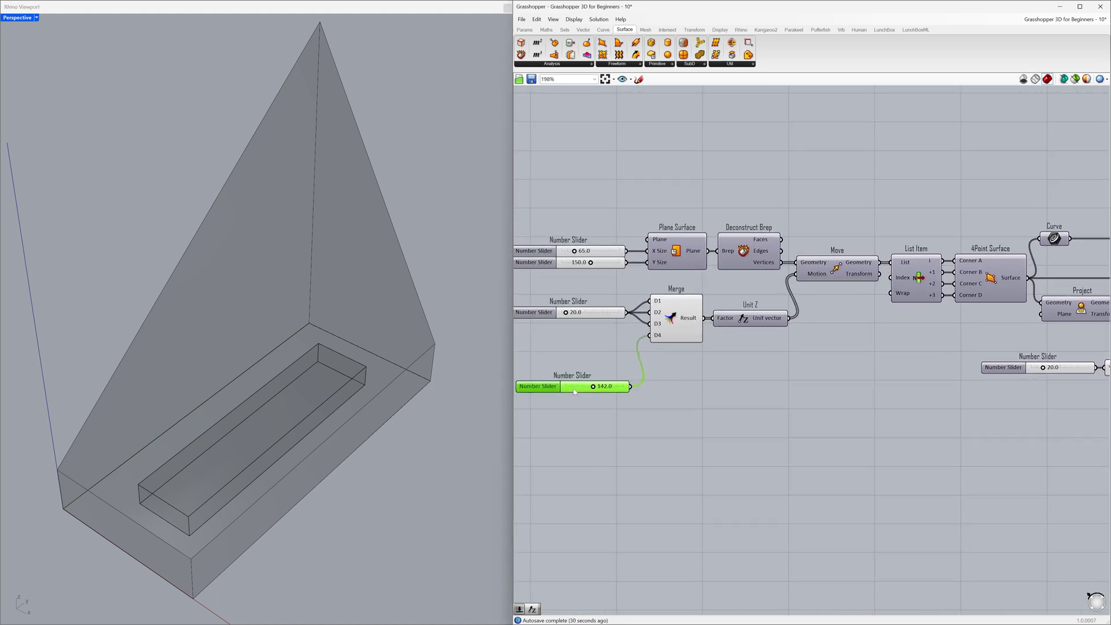
scroll(663, 401, "down", 2)
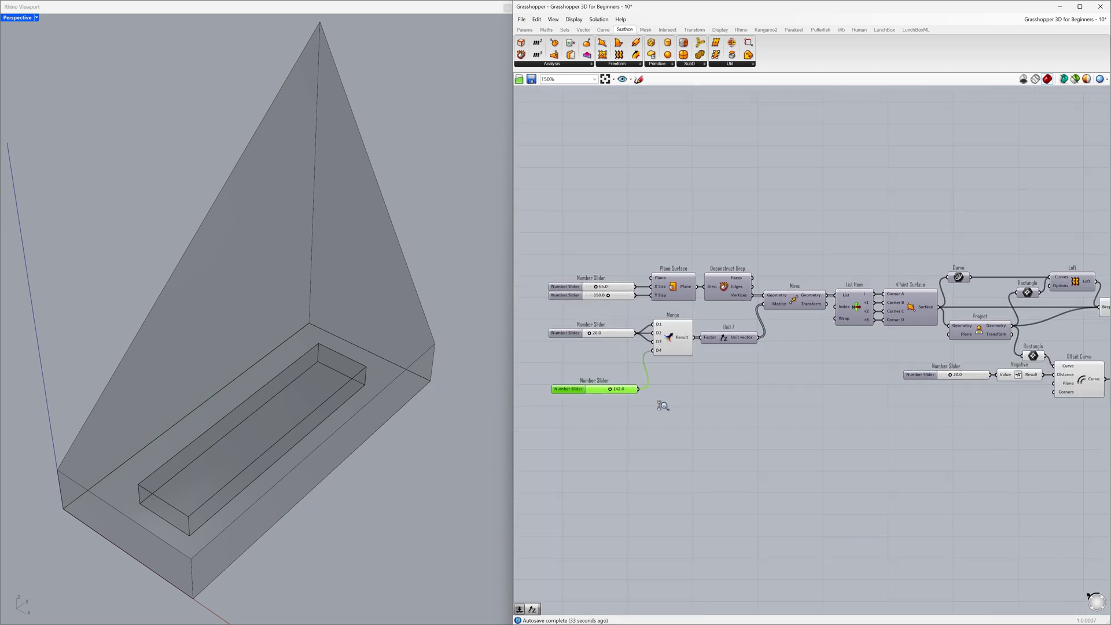
left_click_drag(642, 395, 1086, 409)
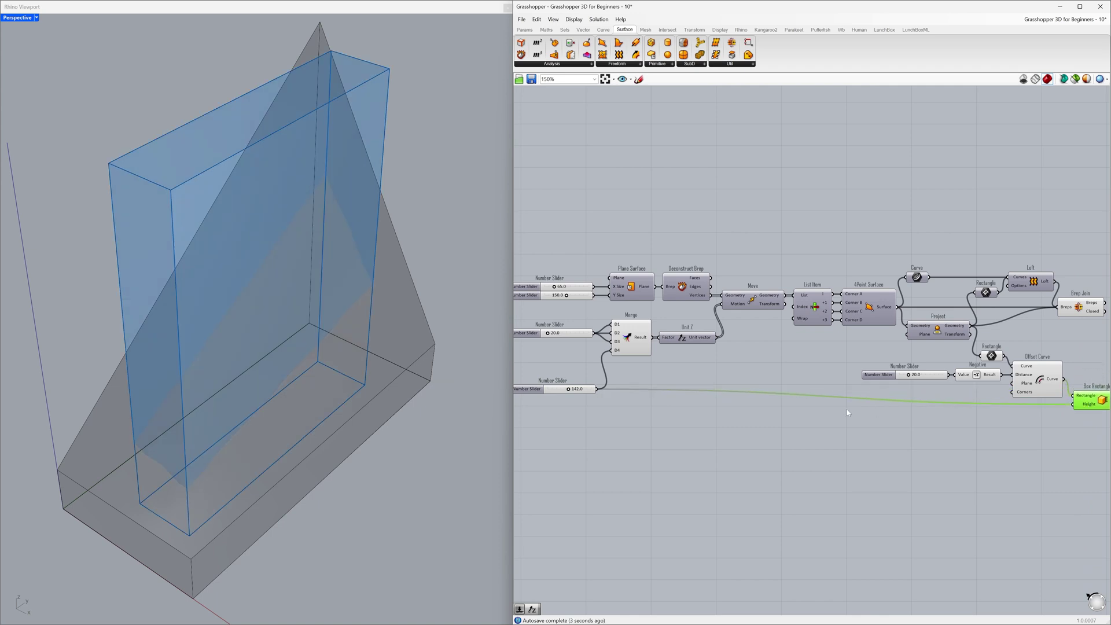
left_click_drag(554, 394, 576, 408)
left_click(597, 421)
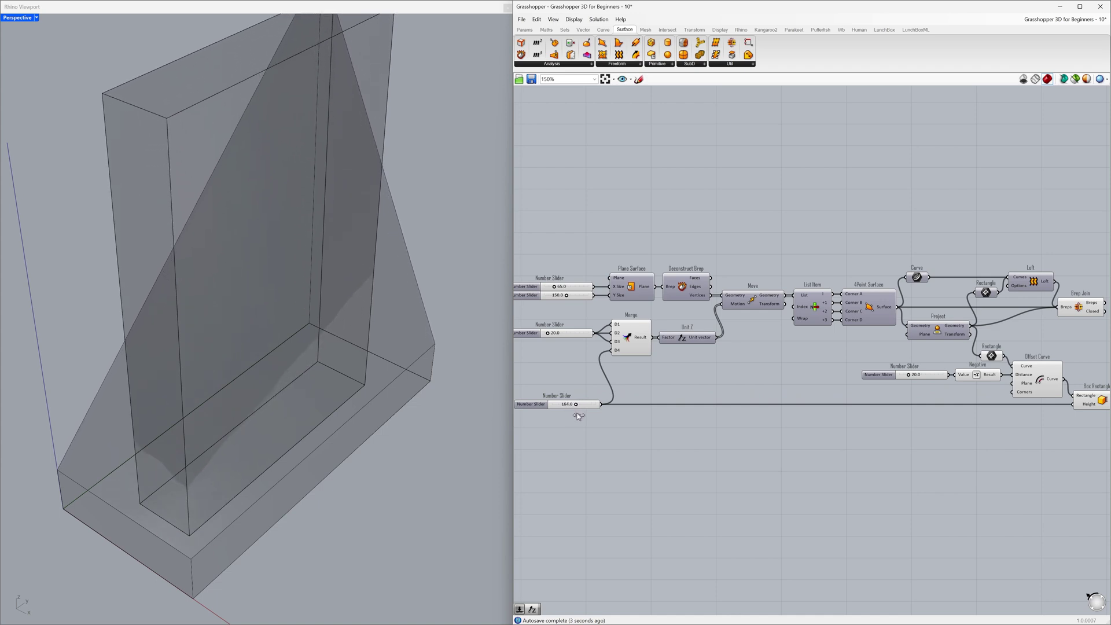
key("ctrl+z")
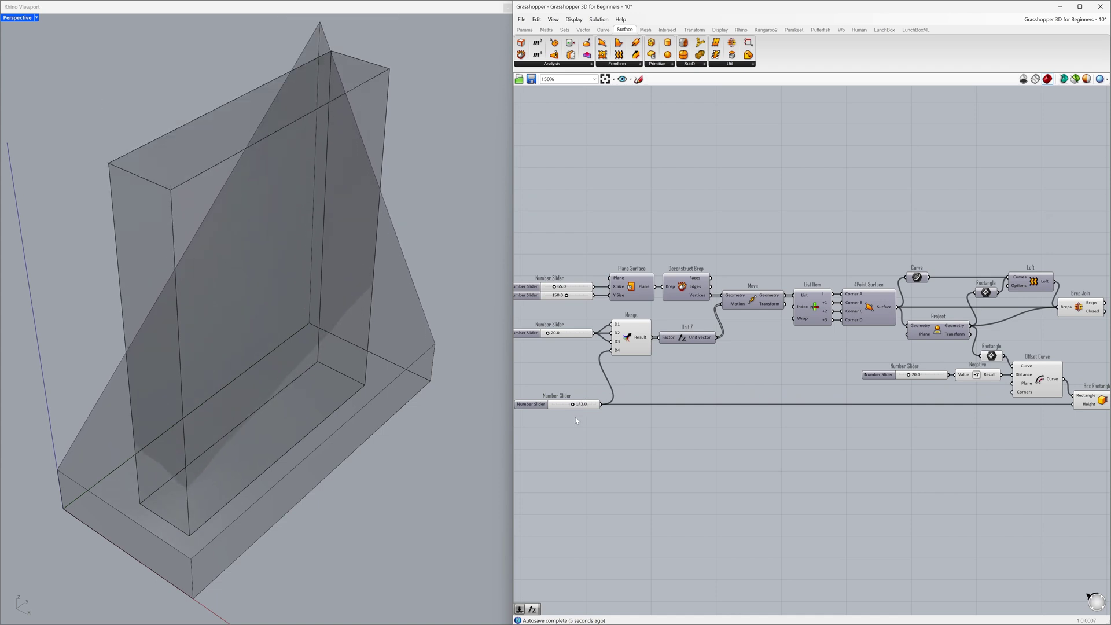
- Add a Solid Difference component, connecting Brep Join's Breps output to Breps A and the Box Rectangle output to Breps B
right_click_drag(1021, 417, 798, 424)
scroll(895, 368, "up", 4)
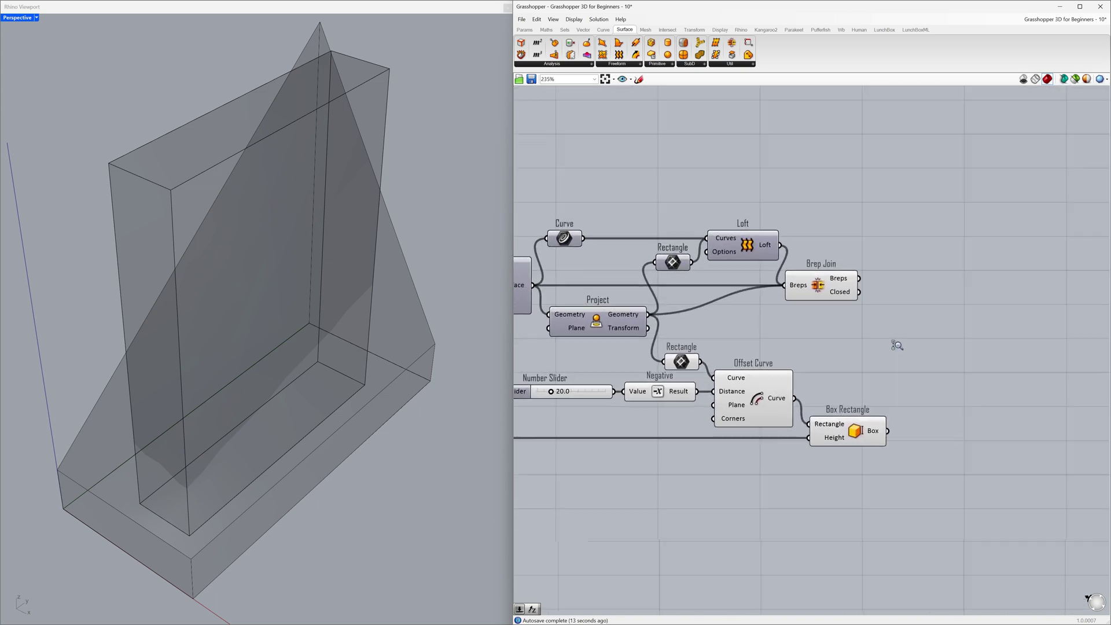
left_click_drag(807, 264, 839, 260)
left_click(837, 468)
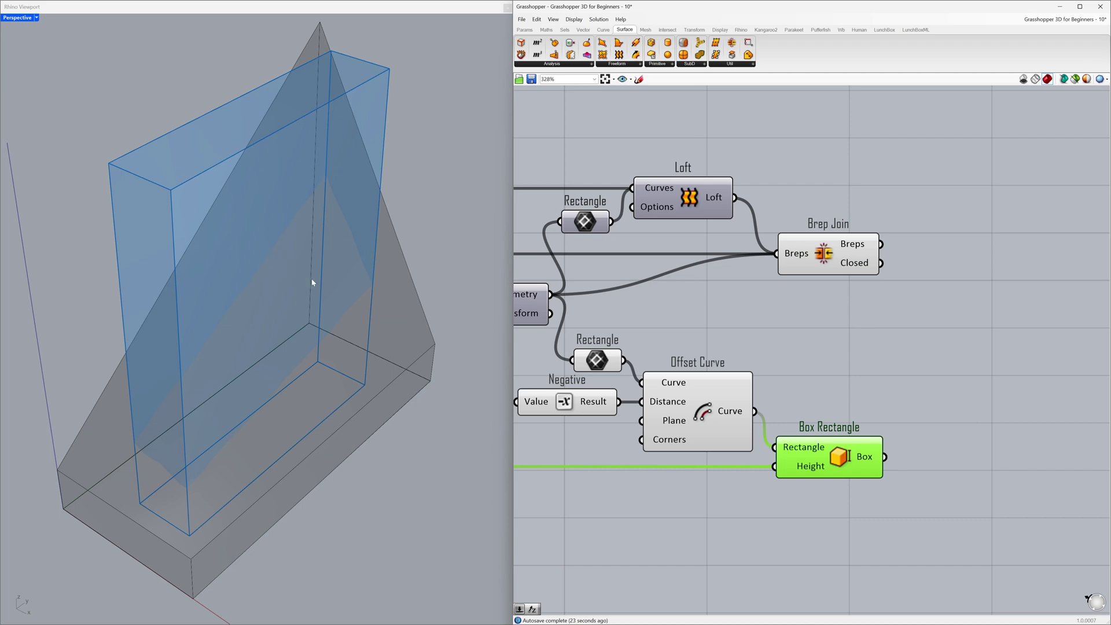
left_click(660, 310)
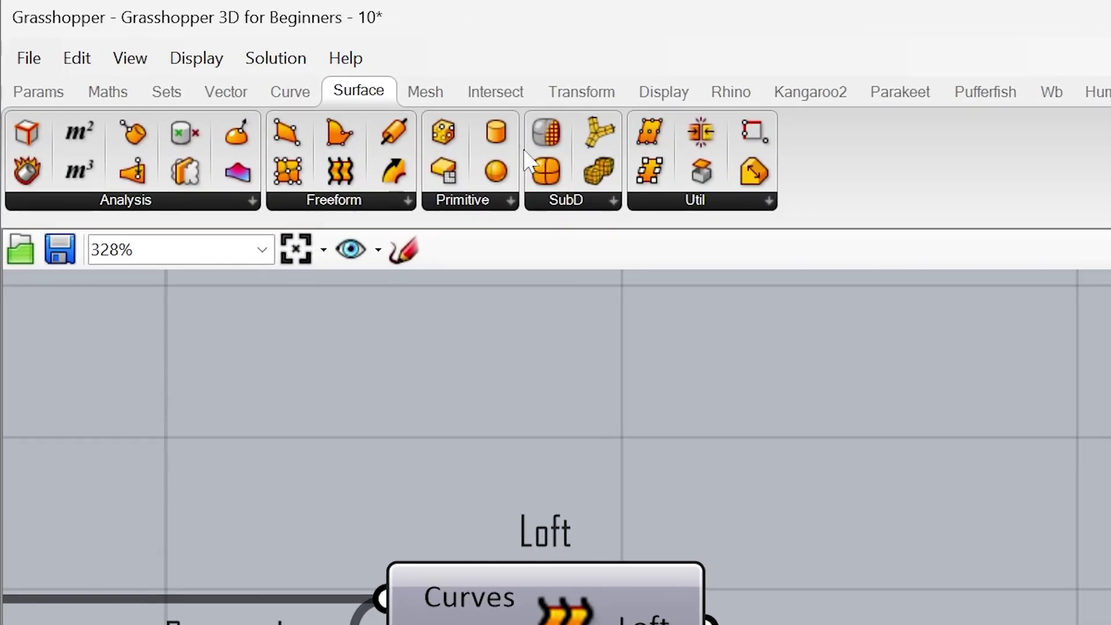
left_click(521, 96)
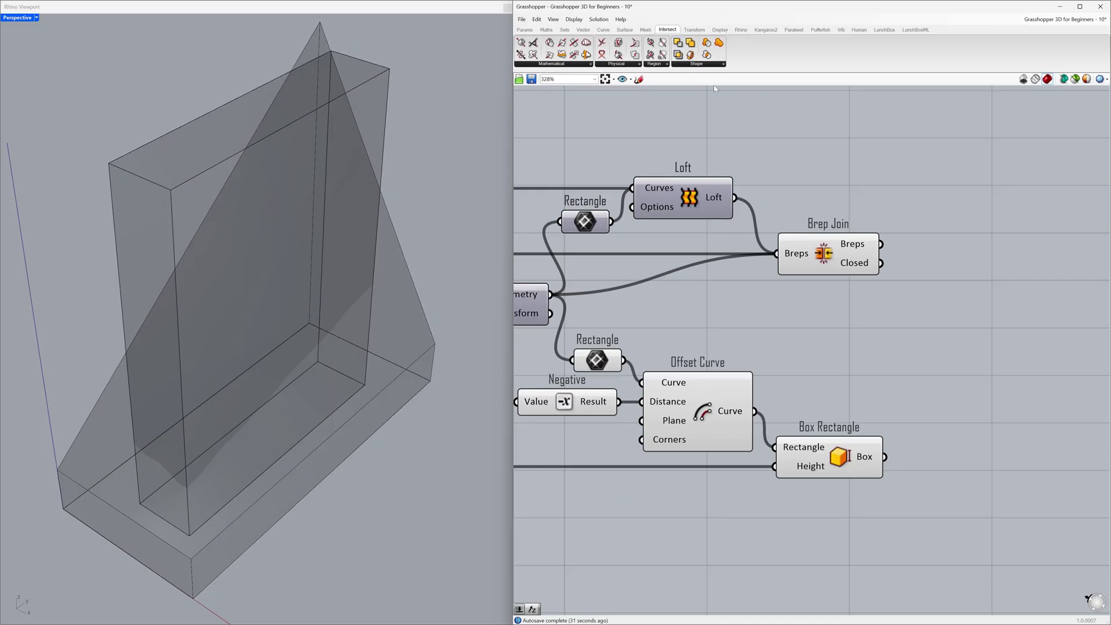
left_click_drag(957, 350, 958, 351)
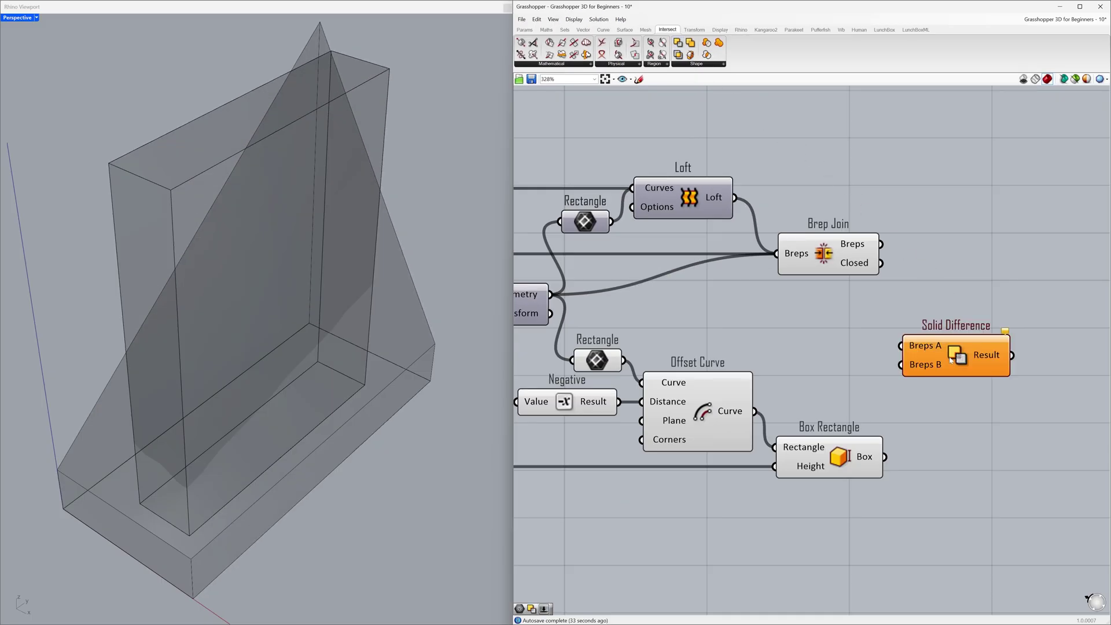
left_click(931, 354)
left_click(898, 316)
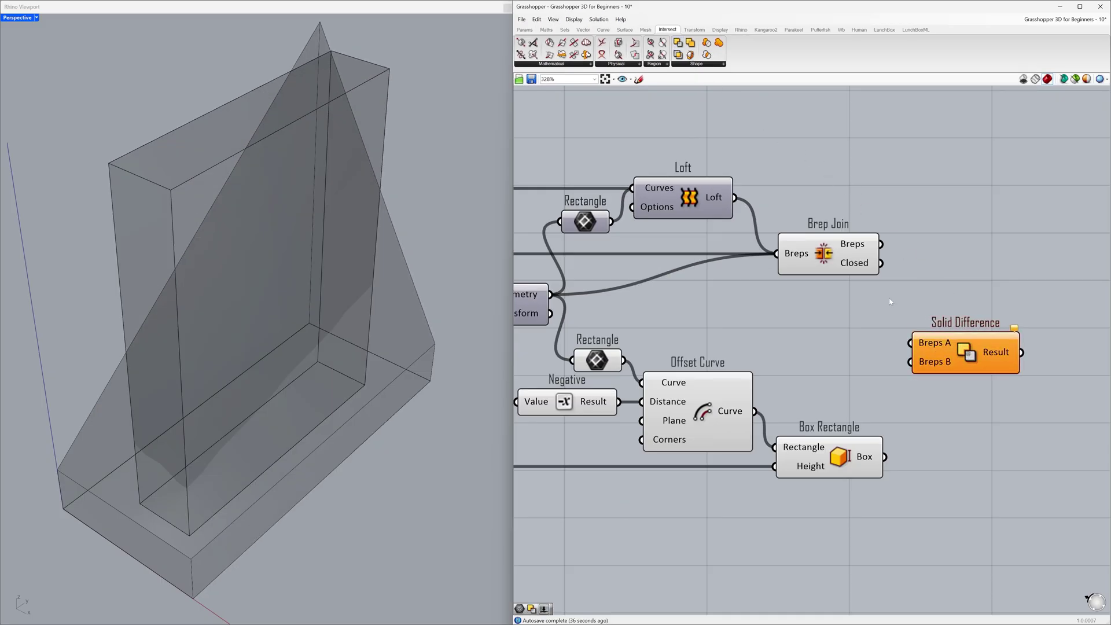
left_click_drag(881, 244, 909, 343)
left_click_drag(884, 457, 911, 362)
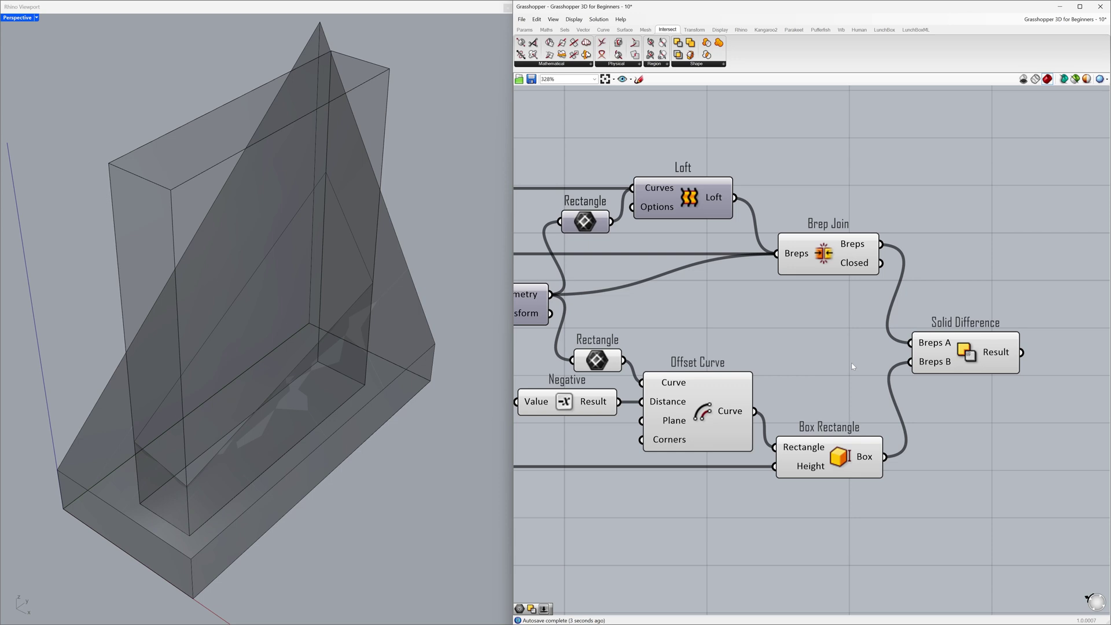
- Disable the preview of Loft, Brep Join, both Rectangle parameters, Negative, Offset Curve and Box Rectangle together
left_click_drag(875, 218, 600, 502)
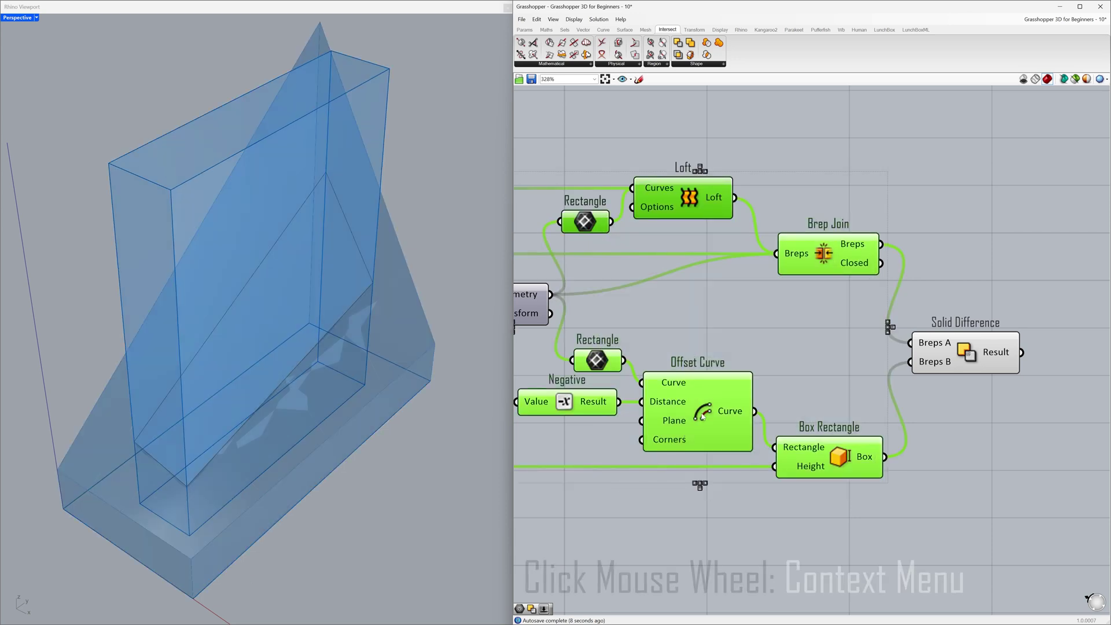
middle_click(739, 336)
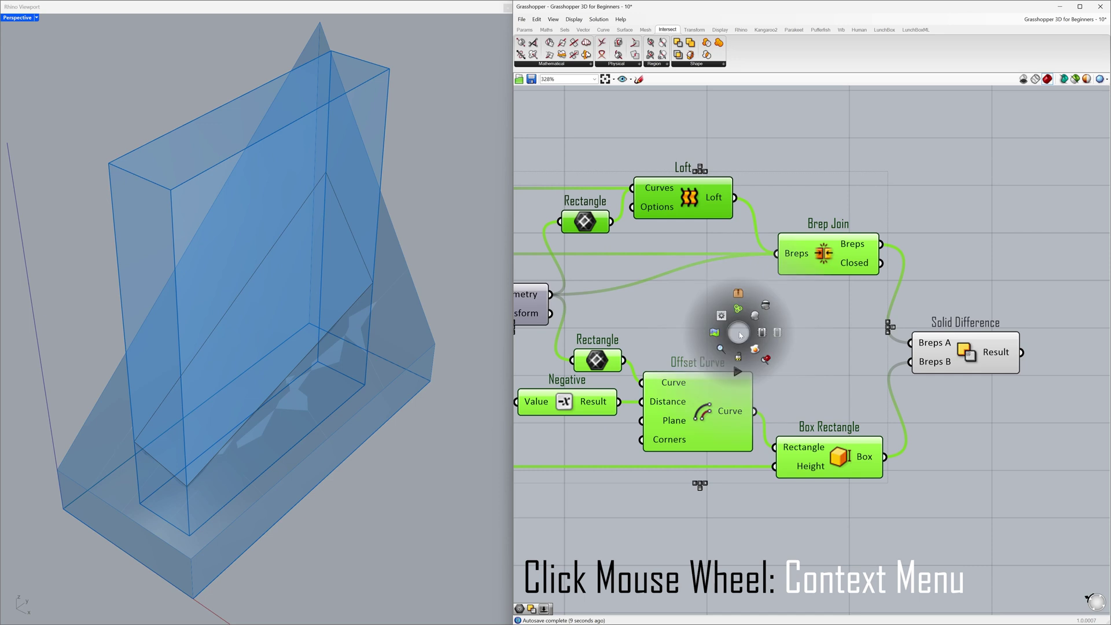
left_click(766, 311)
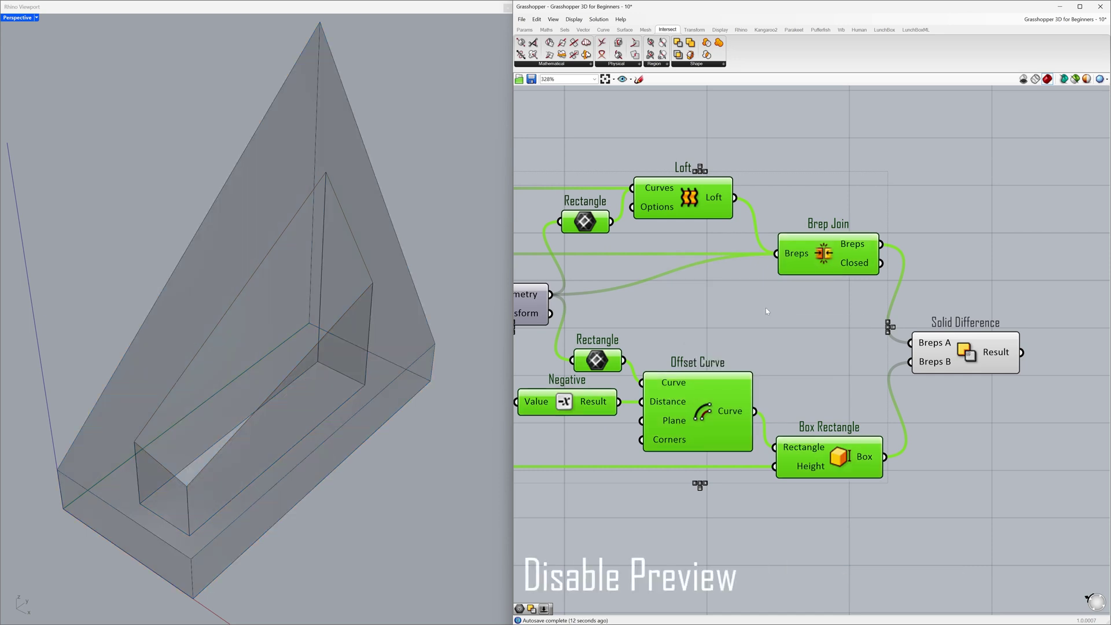
left_click(767, 312)
right_click_drag(324, 380, 296, 380)
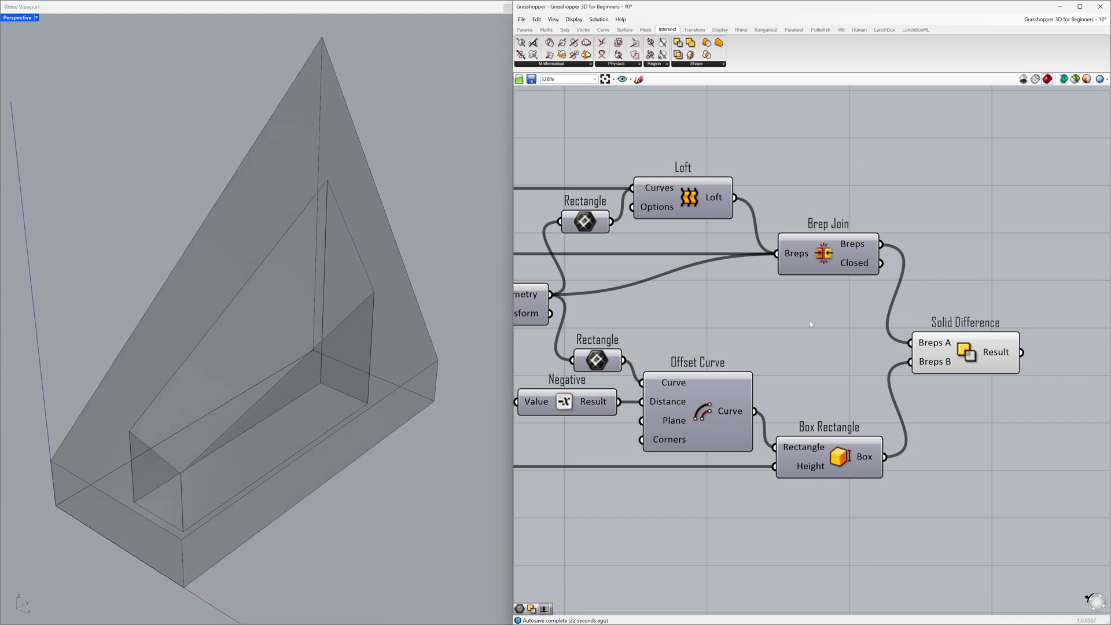
right_click_drag(809, 321, 698, 323)
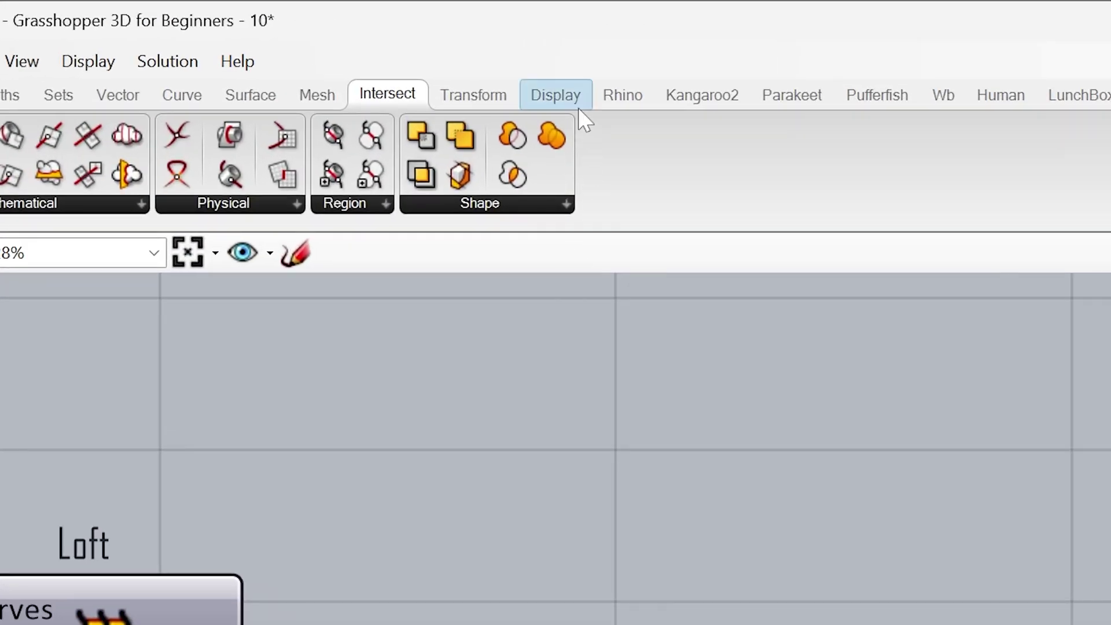
- Add a Custom Preview component beside Solid Difference and connect the Result output to its Geometry input
left_click(722, 30)
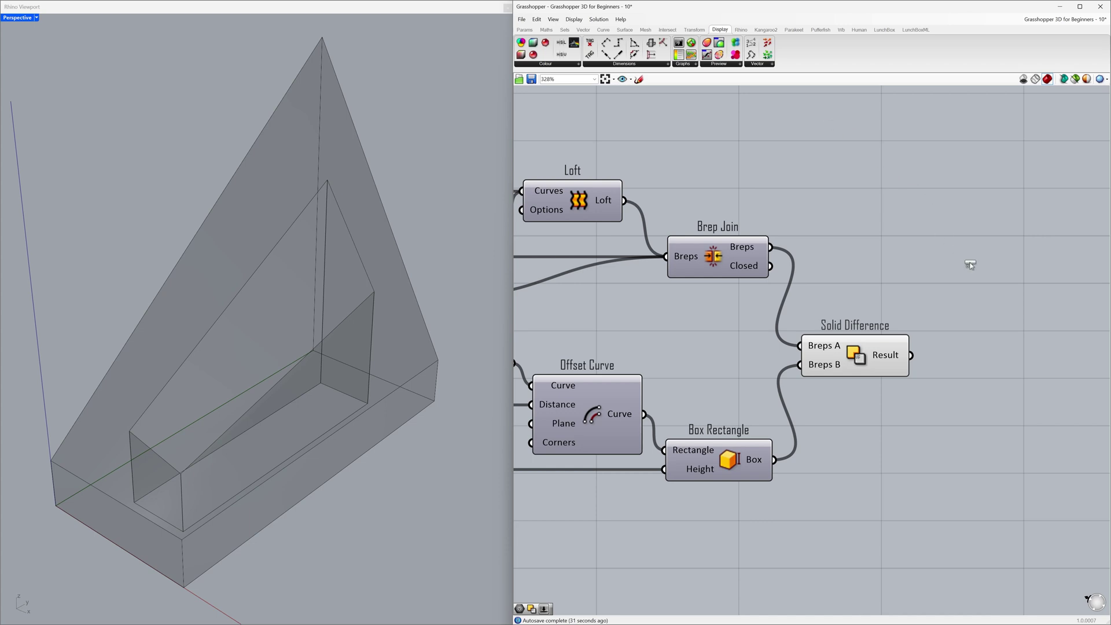
left_click_drag(970, 265, 969, 364)
left_click(864, 407)
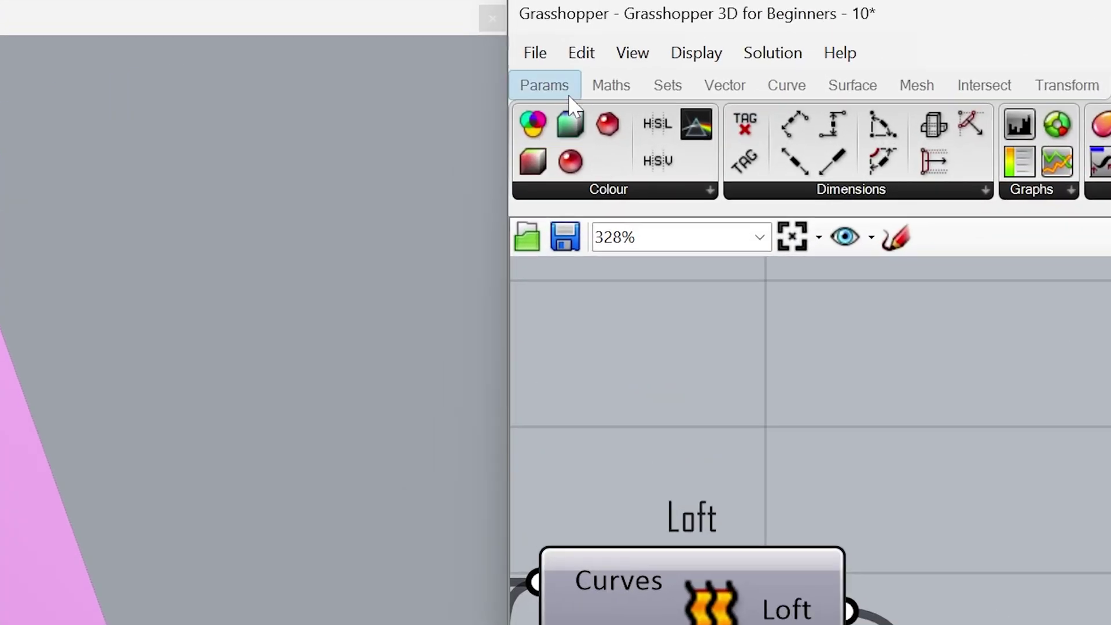
- Add a Colour Swatch below Solid Difference and connect it to Custom Preview's Material input
left_click(524, 29)
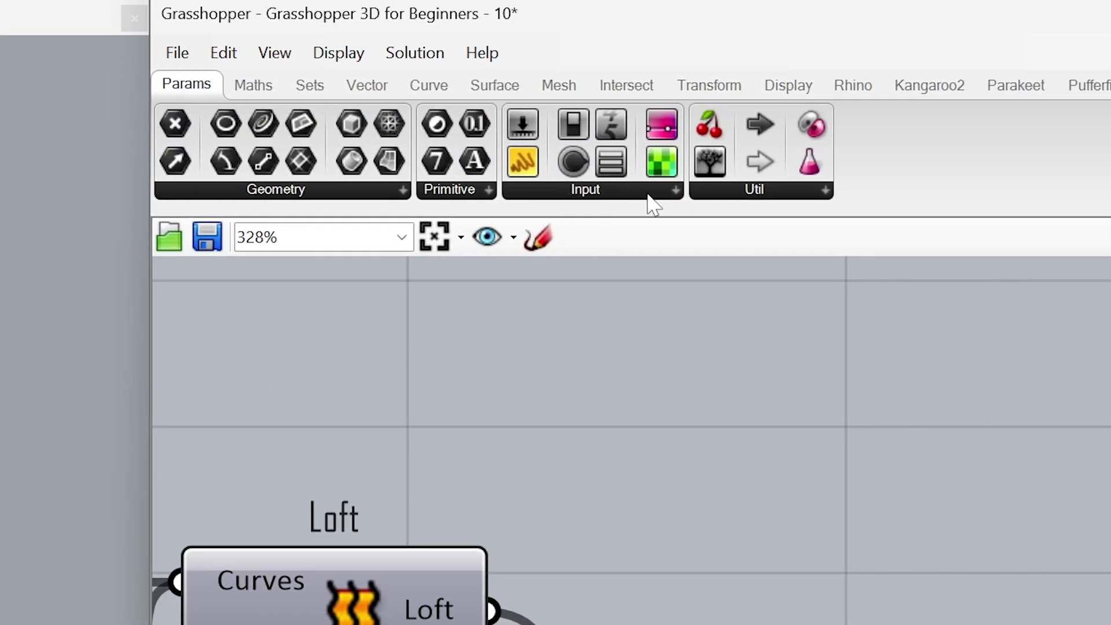
left_click(647, 192)
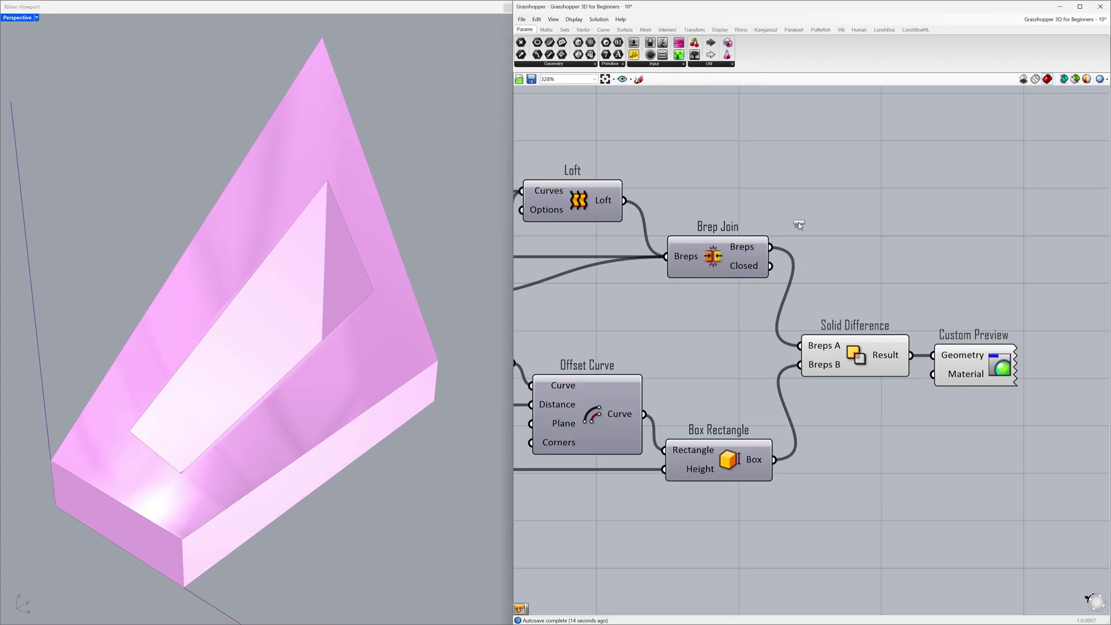
left_click(868, 422)
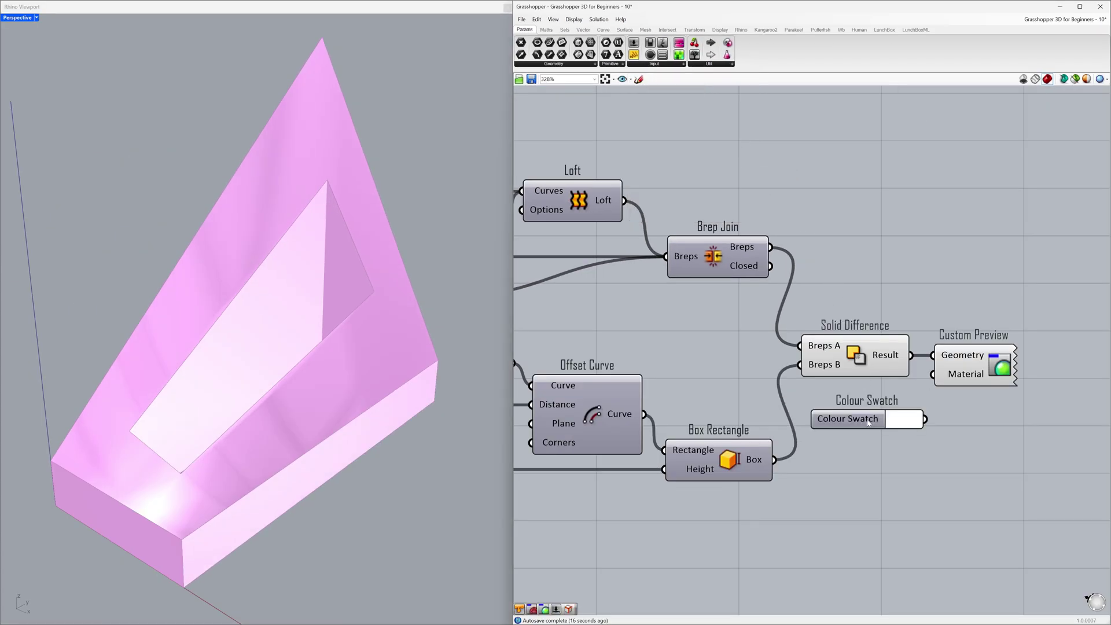
left_click_drag(925, 419, 932, 375)
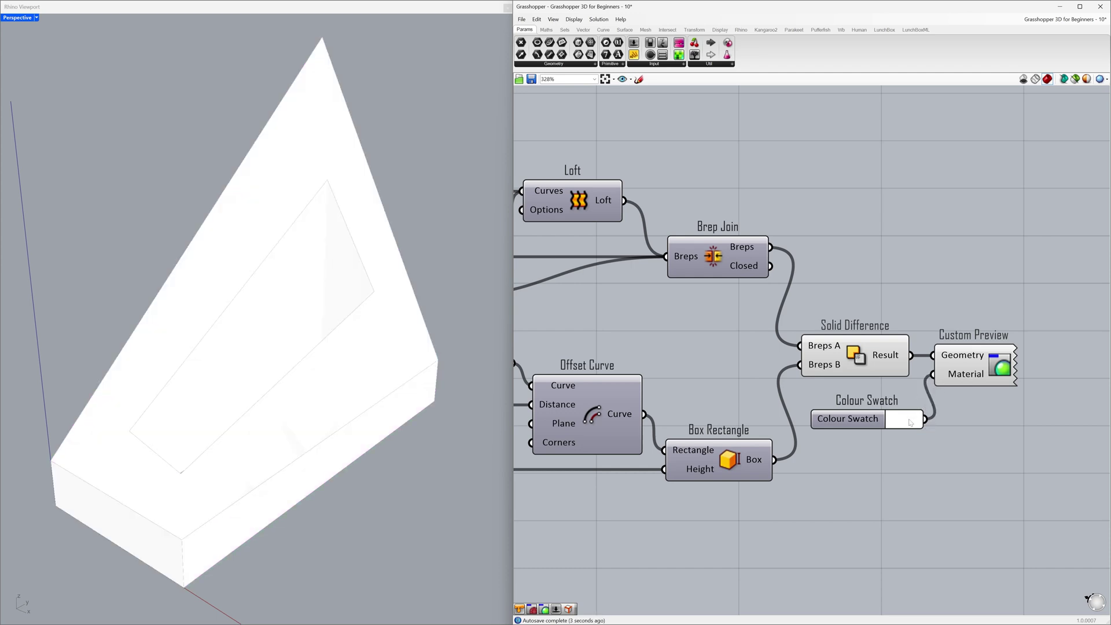
- Set the Colour Swatch to a light grey with saturation 0 and a value of about 73
left_click(910, 422)
left_click(910, 422)
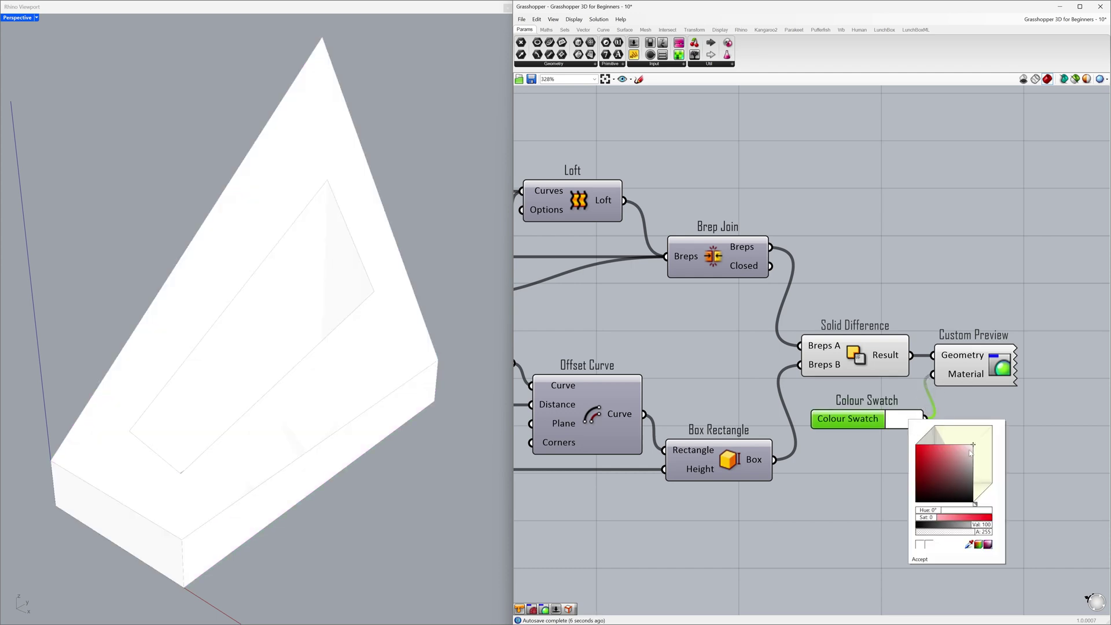
left_click_drag(972, 453, 974, 462)
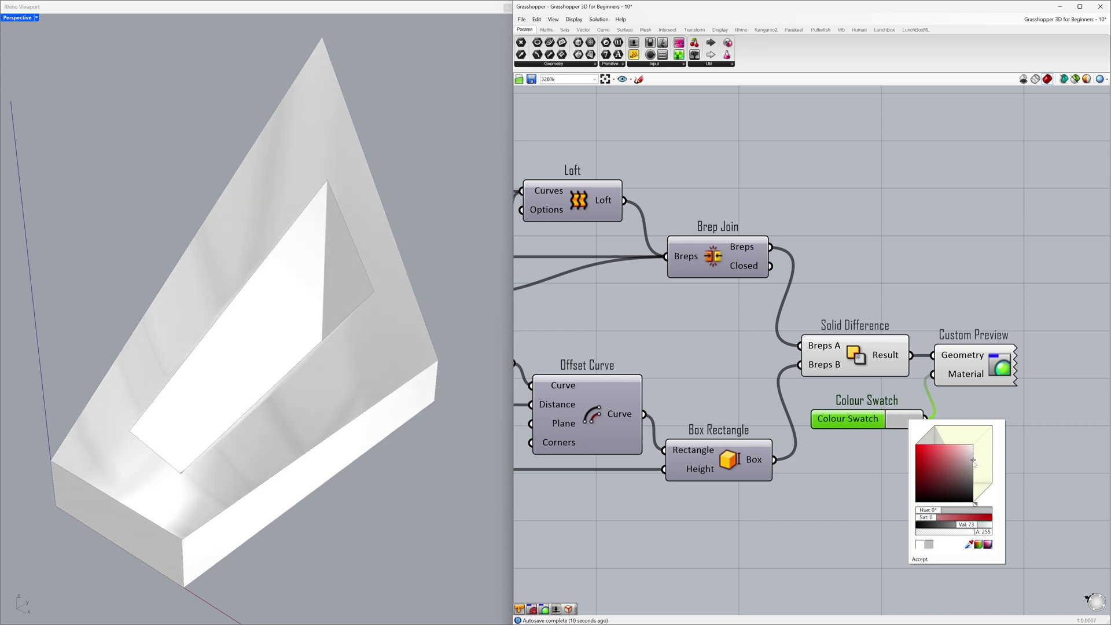
left_click(883, 472)
- Bake the Solid Difference result with the default attributes, and disable the preview of Solid Difference and Custom Preview
mouse_move(293, 404)
right_mouse_down()
mouse_move(277, 379)
mouse_move(297, 375)
mouse_move(186, 343)
mouse_move(315, 408)
mouse_move(286, 395)
right_mouse_up()
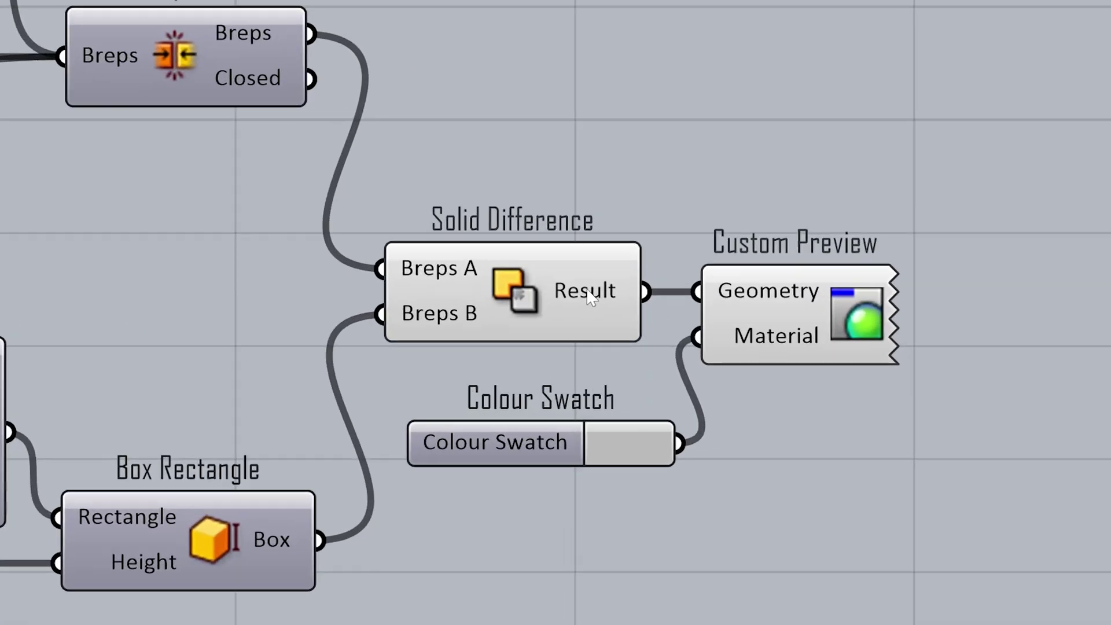
left_click(886, 356)
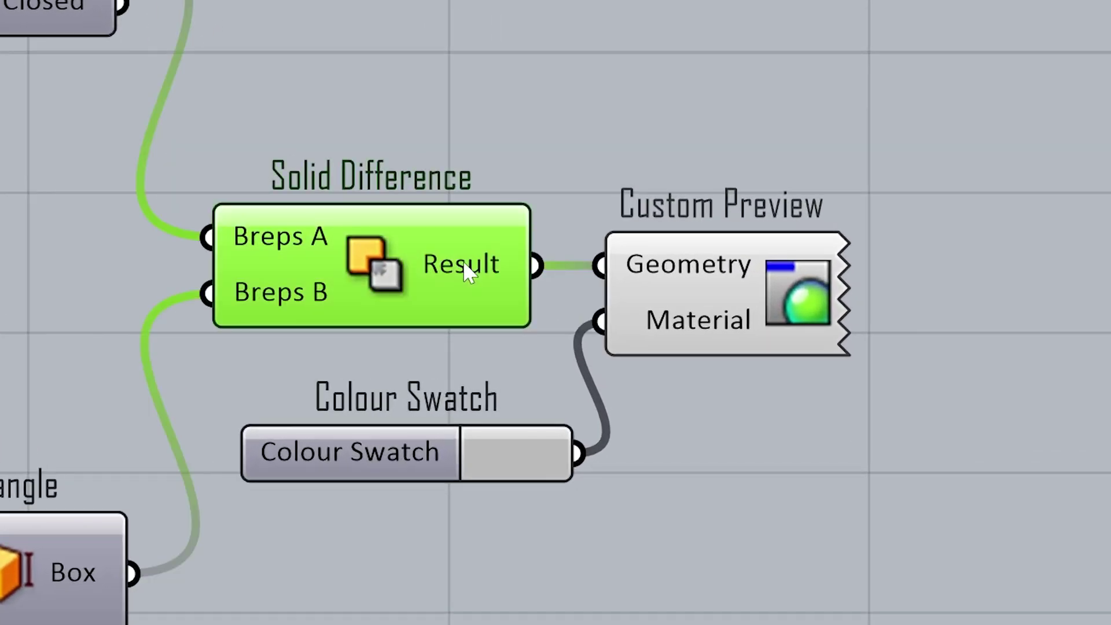
right_click(466, 269)
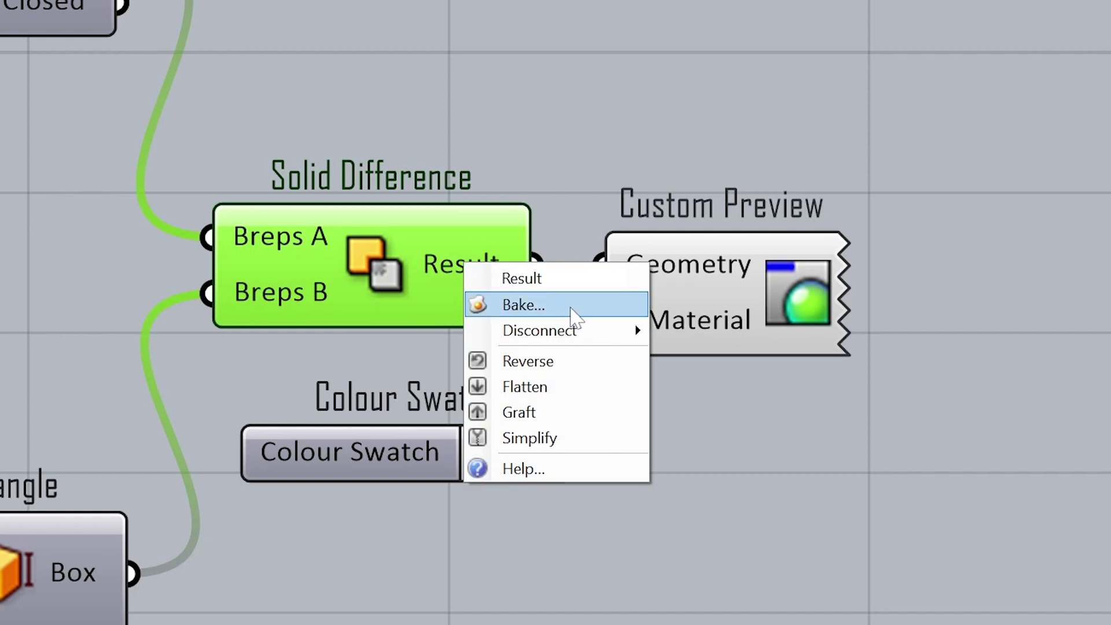
left_click(573, 307)
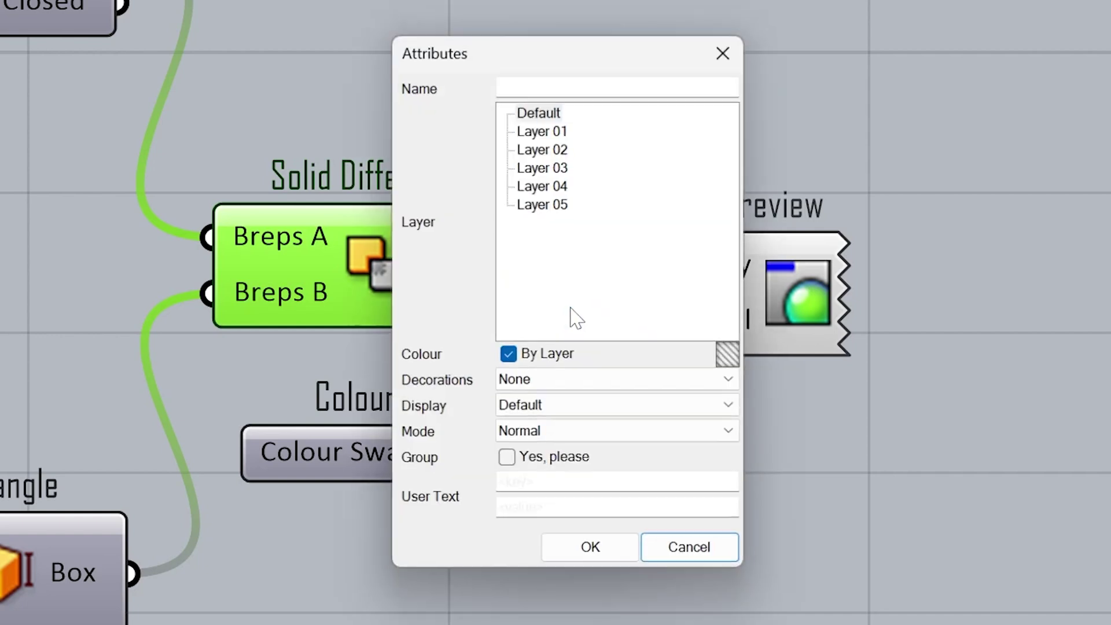
left_click(561, 552)
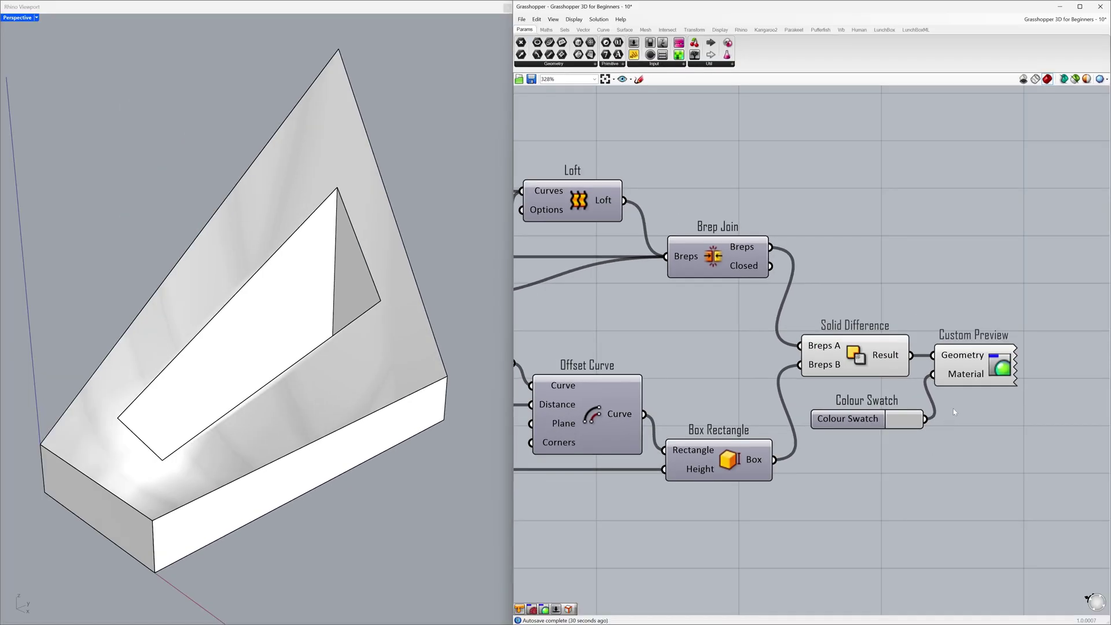
left_click_drag(963, 399, 839, 374)
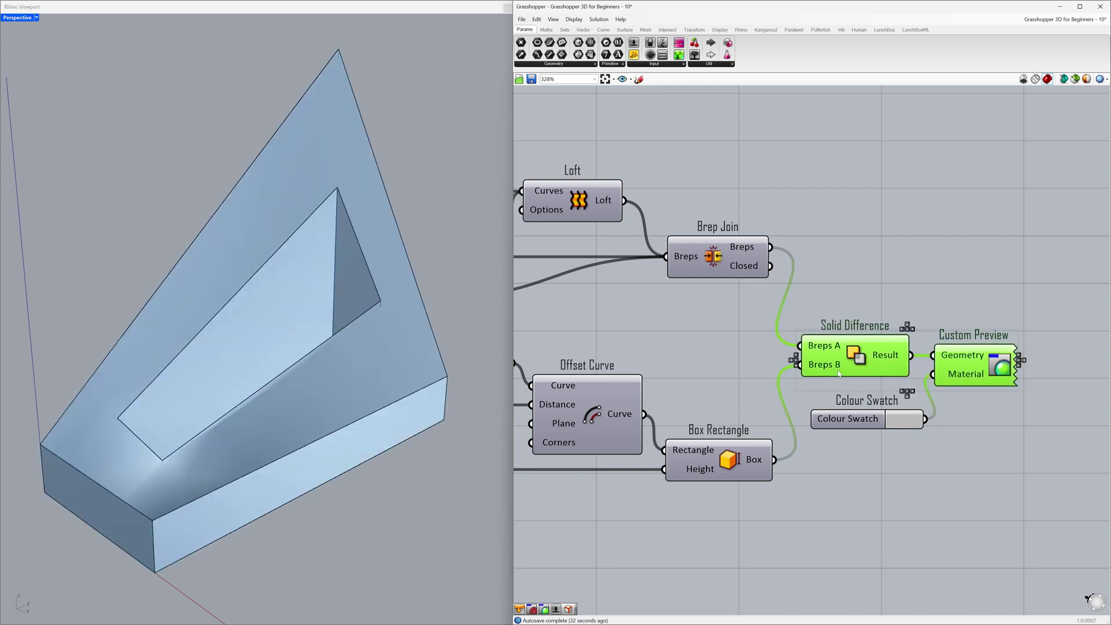
key("ctrl+q")
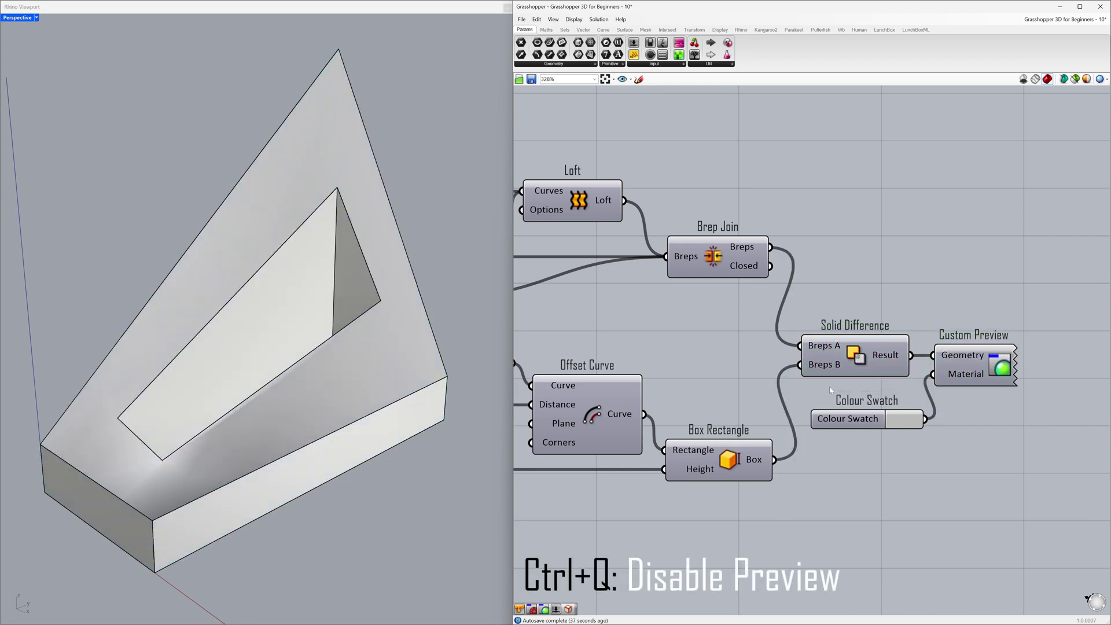
- Maximize the Rhino perspective viewport and display the baked solid in Monochrome mode, framing it from an elevated angle
double_click(236, 7)
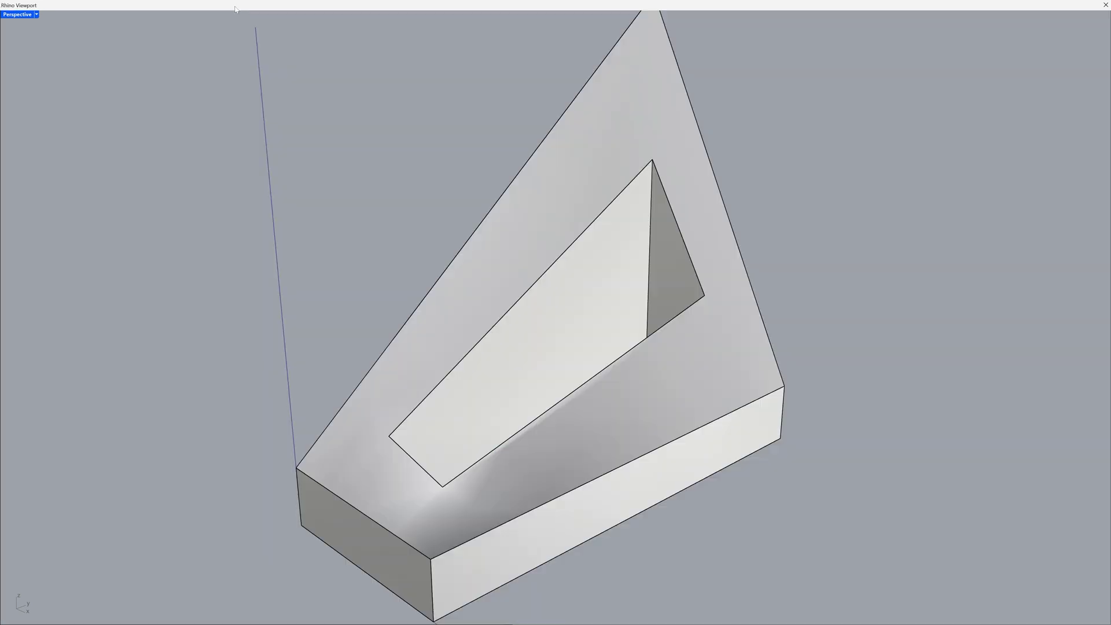
scroll(390, 175, "down", 3)
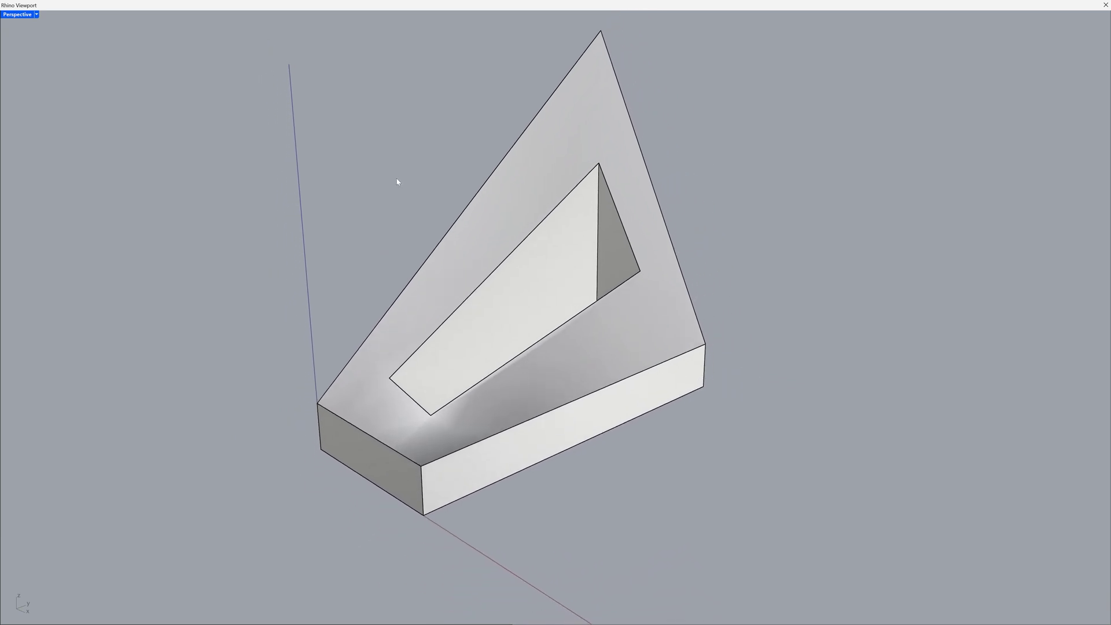
right_click_drag(408, 211, 403, 220)
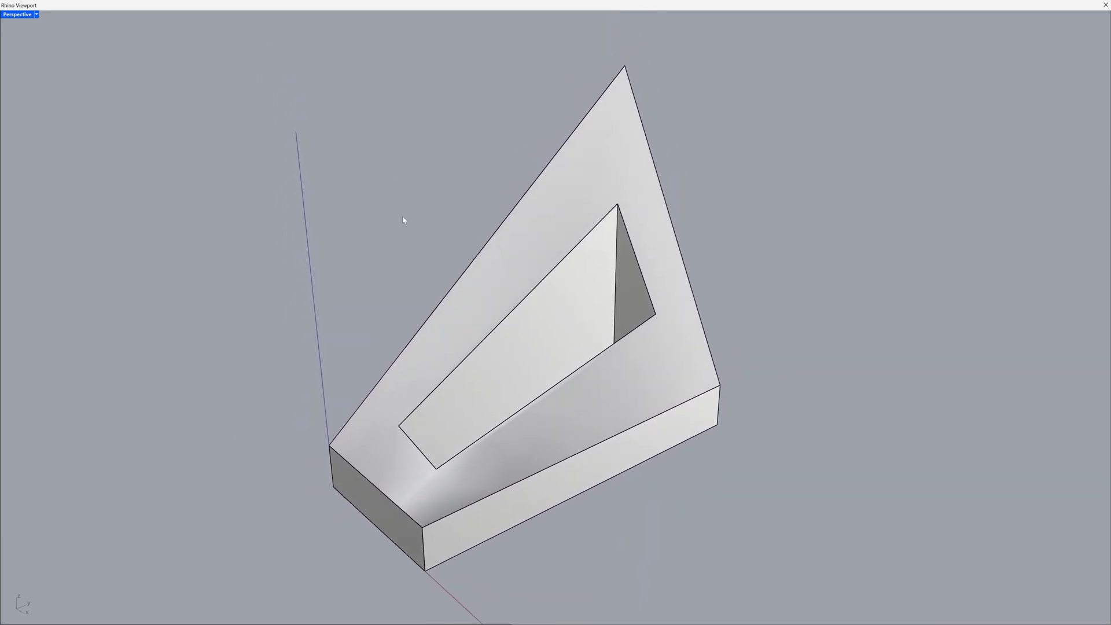
left_click(36, 15)
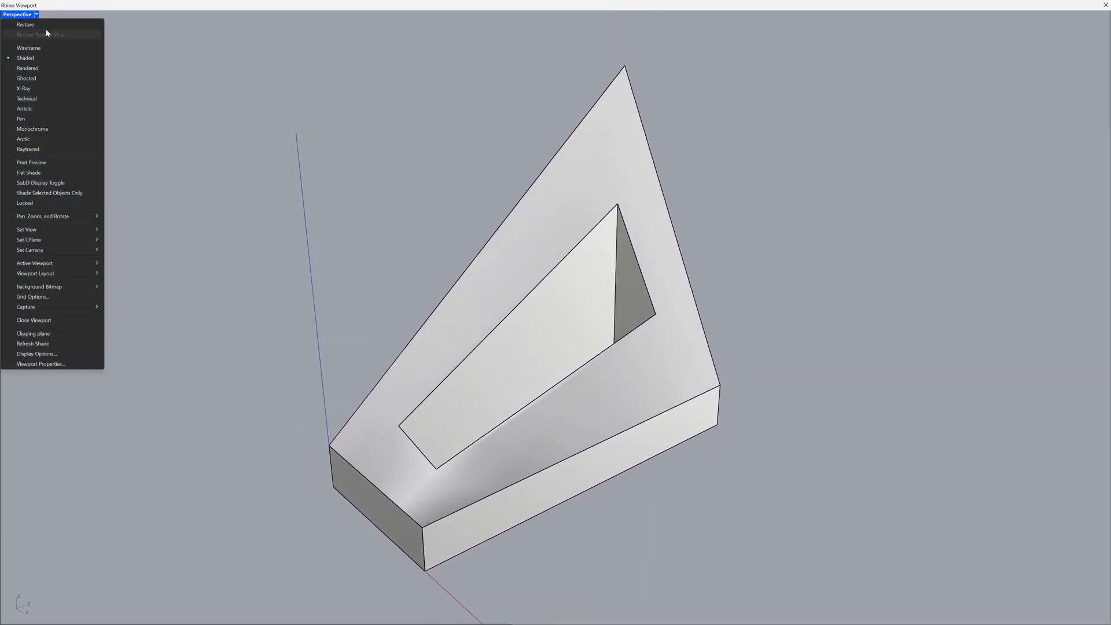
left_click(66, 131)
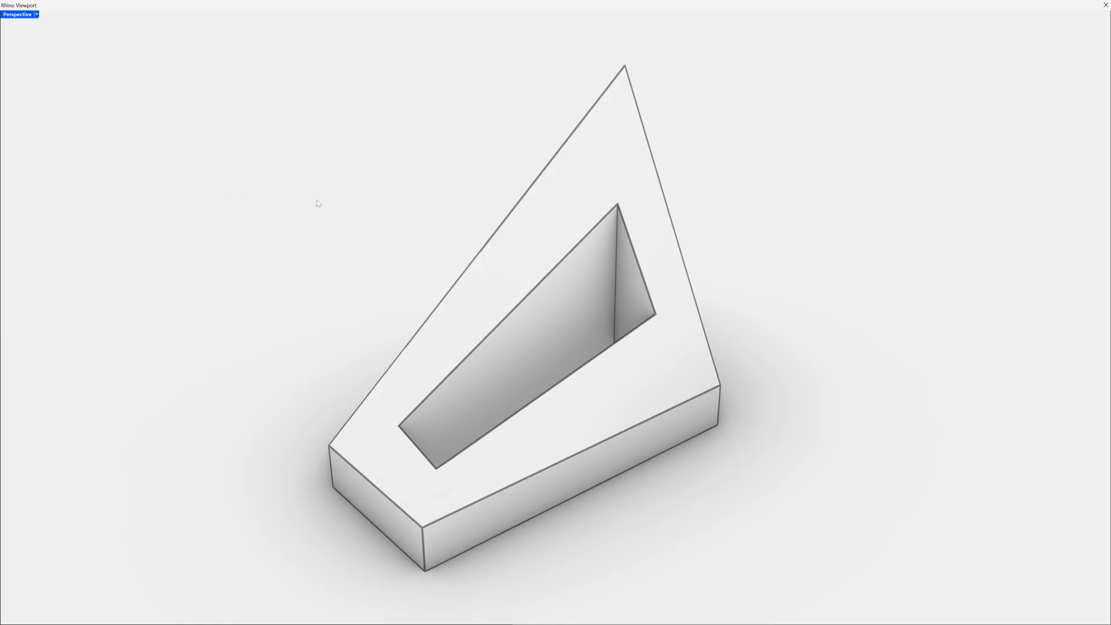
right_click_drag(315, 203, 354, 199)
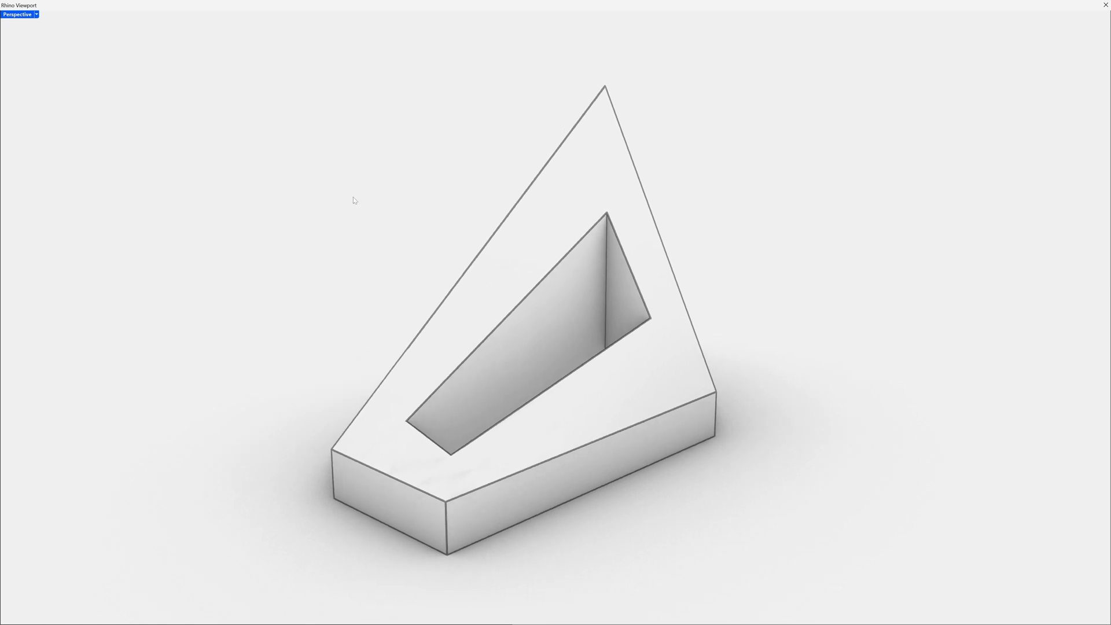
scroll(473, 336, "up", 2)
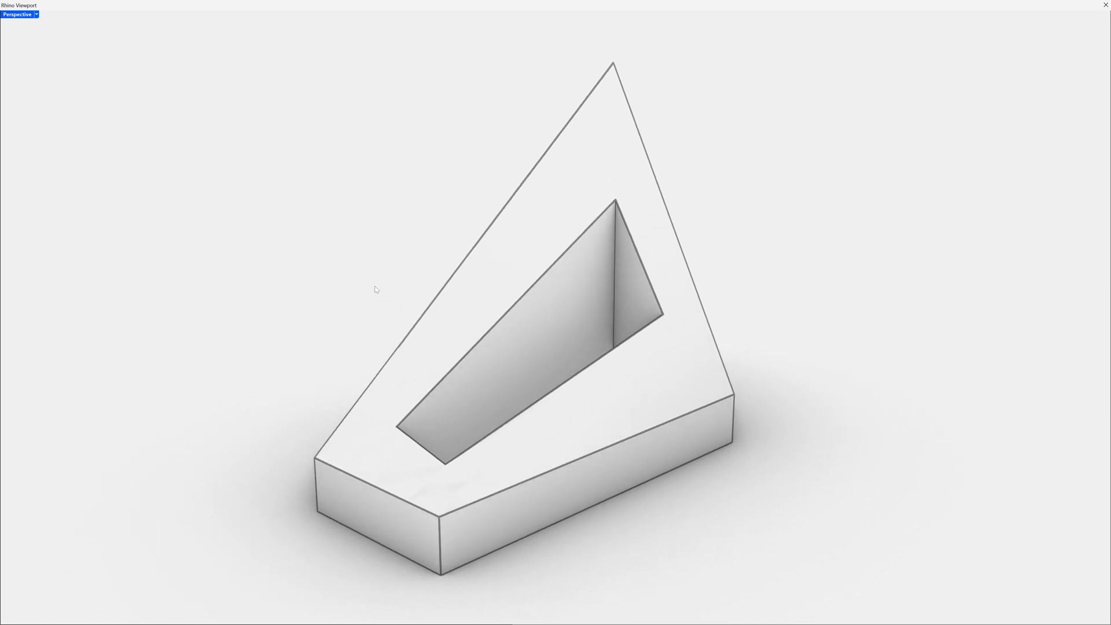